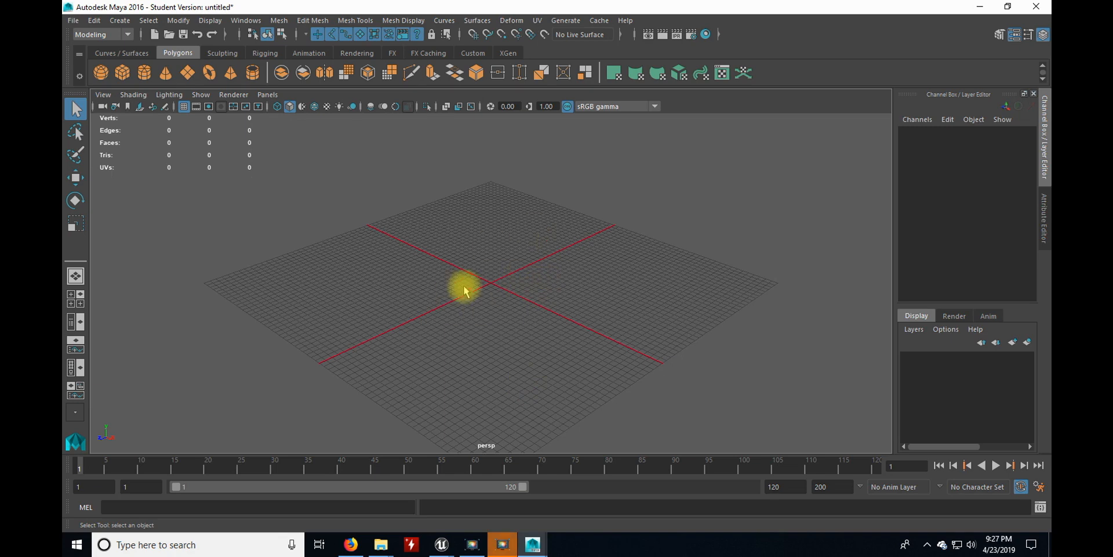
Show the Modeling Toolkit and activate the Quad Draw tool.
scroll(478, 288, up, 5)
scroll(483, 291, up, 3)
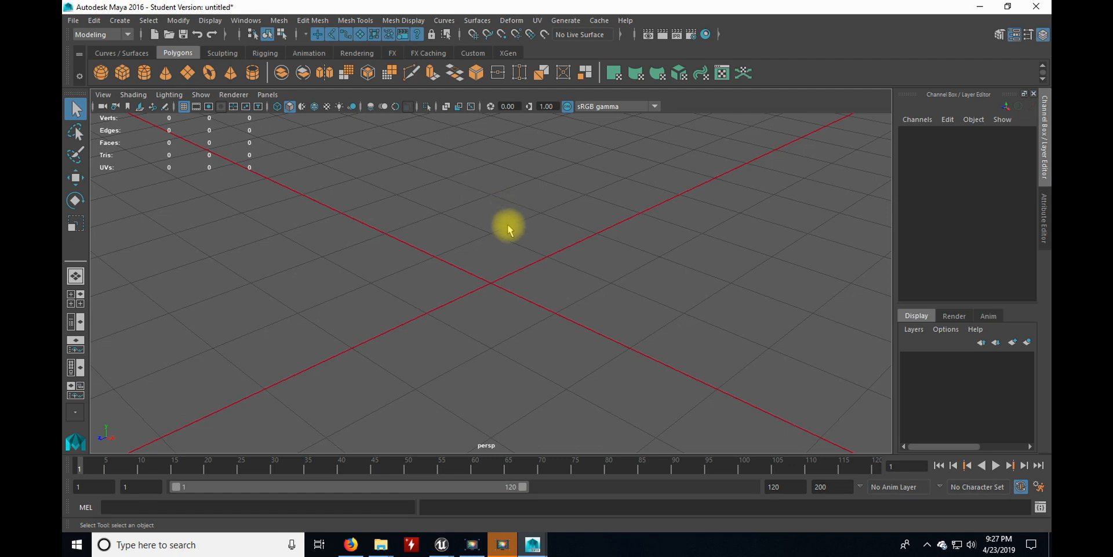
click(999, 35)
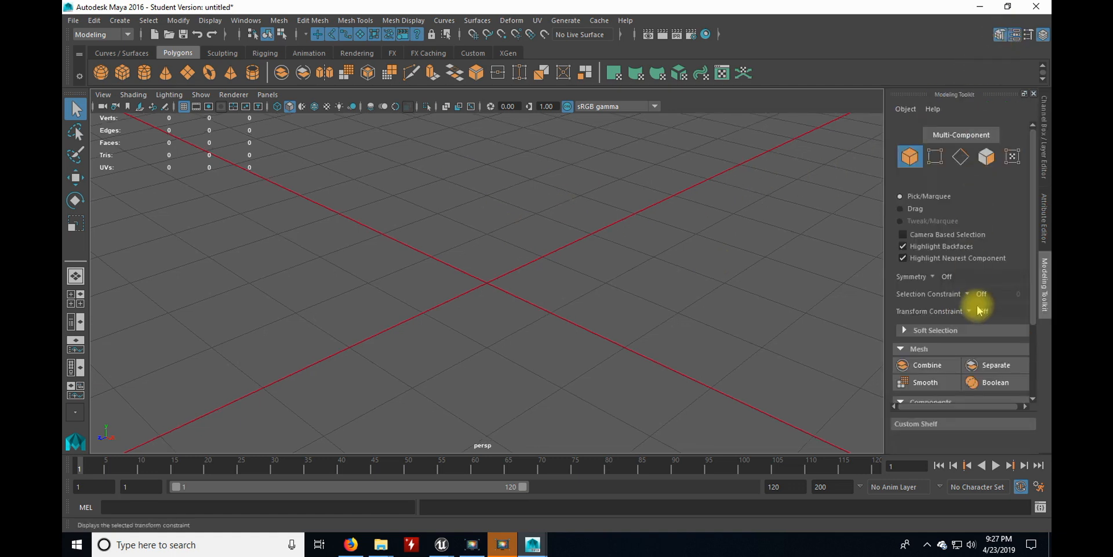
scroll(976, 295, down, 3)
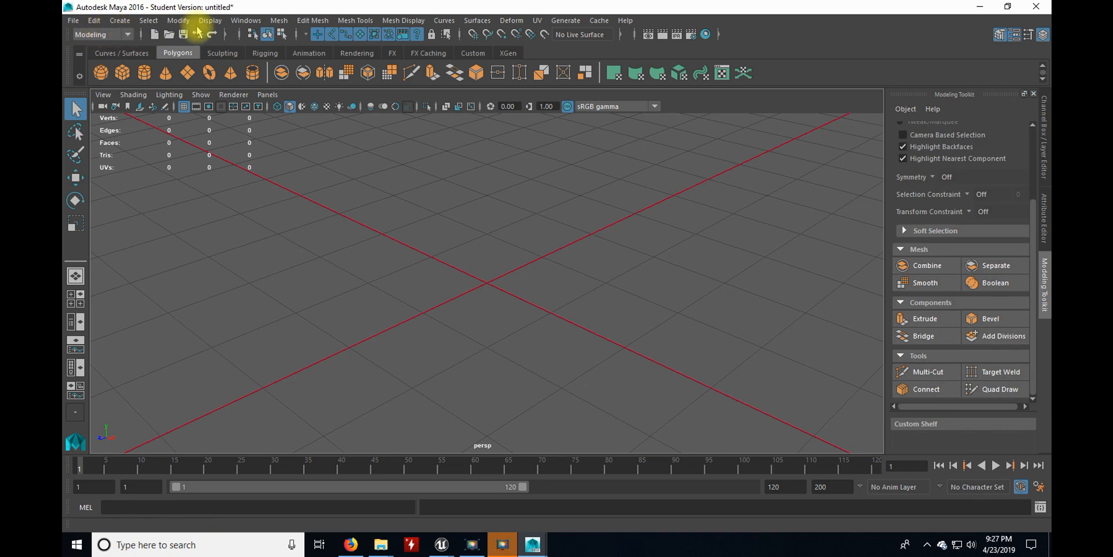
click(358, 20)
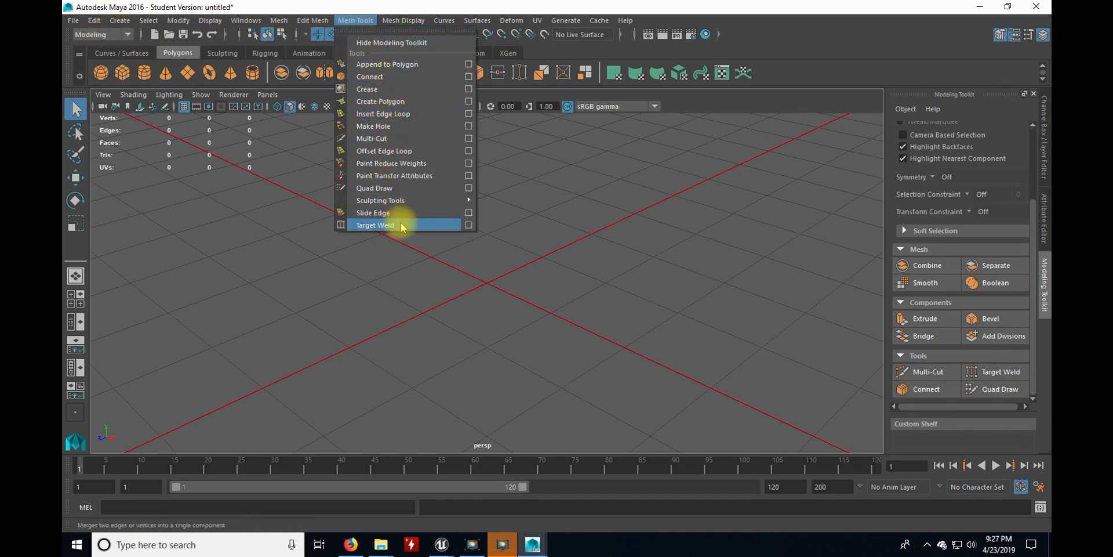
click(385, 190)
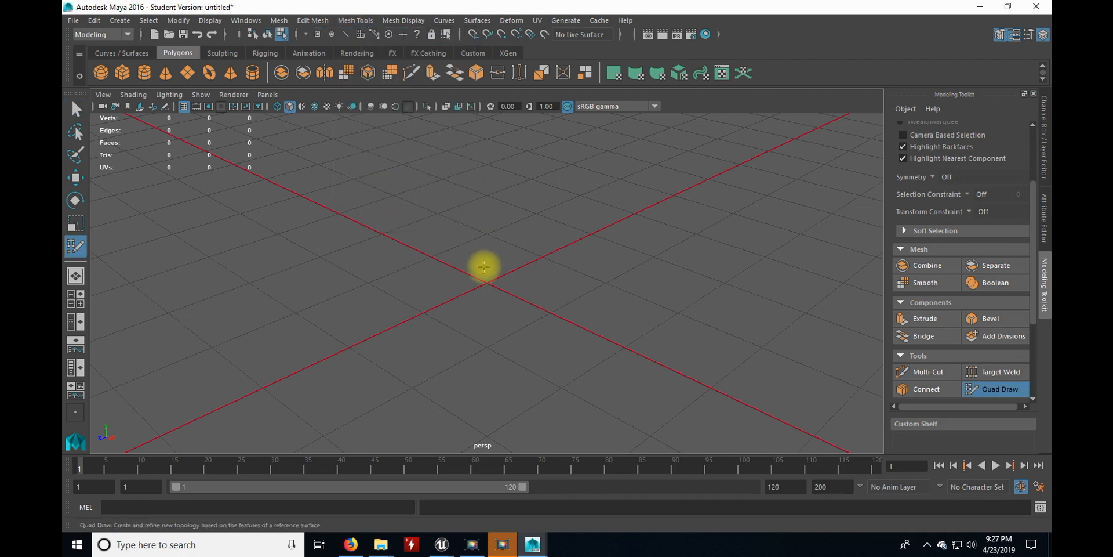
Switch the viewport from the perspective view to the top view, framed around the origin.
key(space)
key(space)
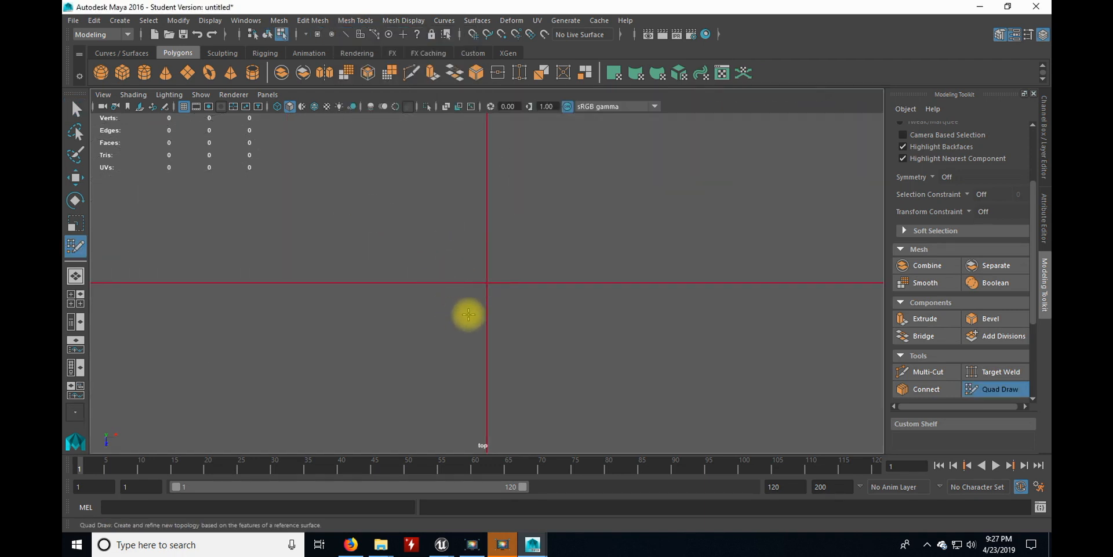
scroll(485, 312, down, 5)
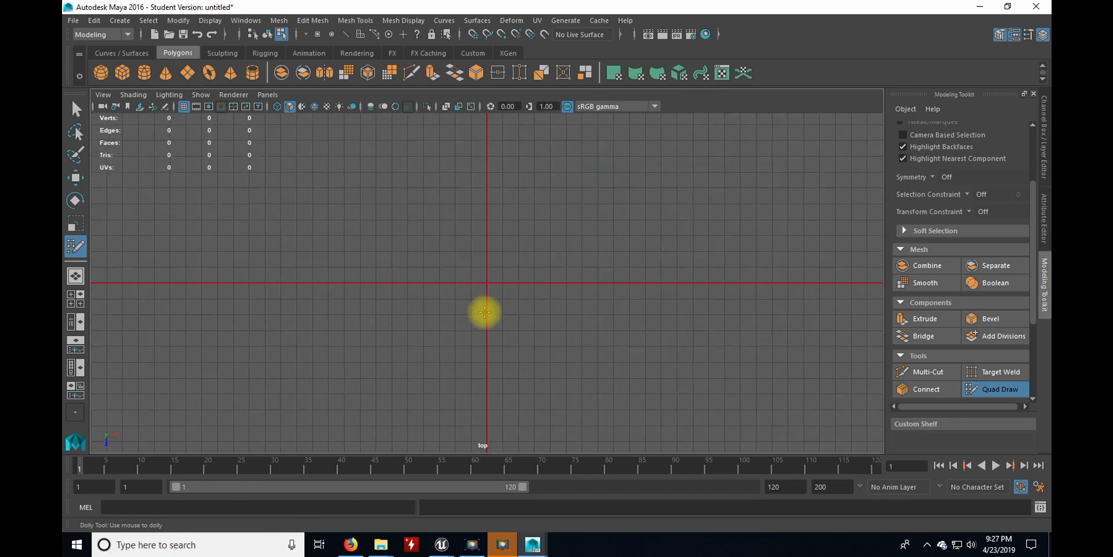
scroll(484, 312, up, 2)
scroll(485, 312, down, 3)
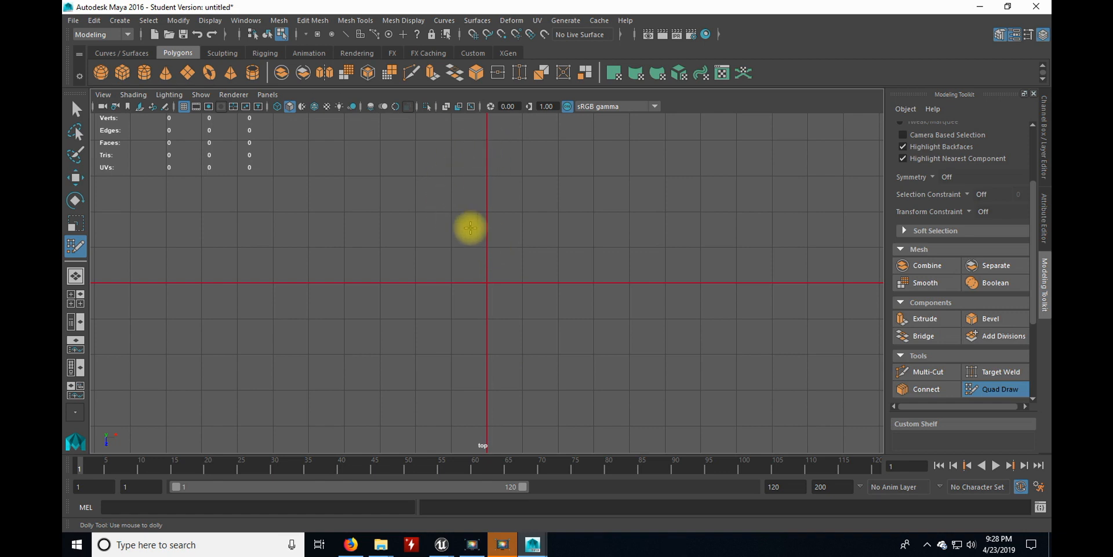
Place four points in the grid's upper-right quadrant, fill them as a quad, and reshape it by moving its vertices and edge.
click(531, 188)
click(533, 219)
click(564, 222)
click(567, 185)
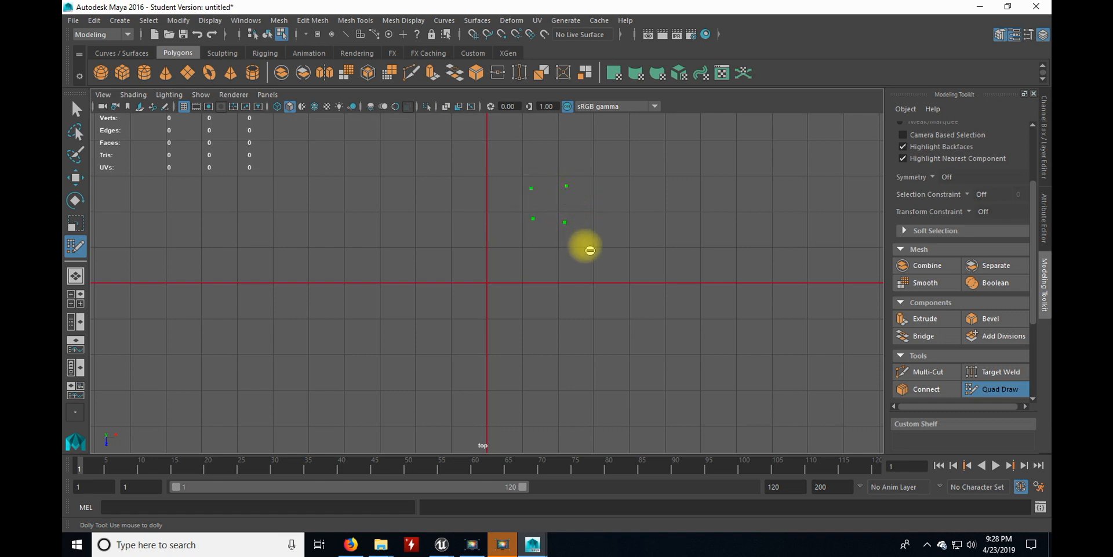
shift+click(545, 201)
shift+click(548, 203)
drag(532, 221, 548, 237)
drag(550, 212, 529, 203)
Add two points beside the quad's right edge and fill a second quad sharing that edge.
click(588, 188)
click(598, 232)
shift+click(570, 208)
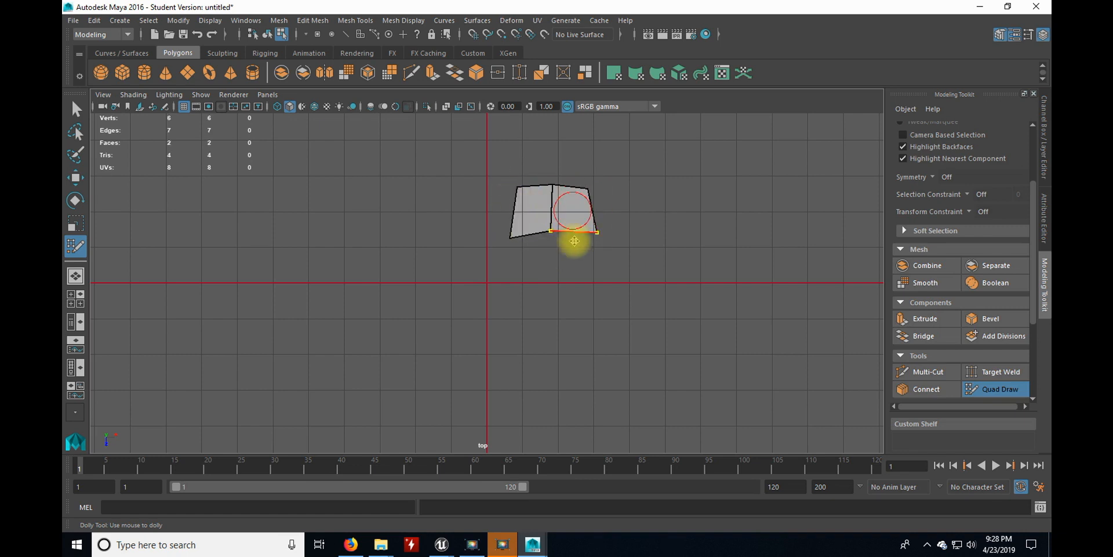
Place four points below the two quads and fill them as a separate third quad.
click(558, 276)
click(588, 275)
click(591, 321)
click(561, 326)
shift+click(578, 291)
Weld the separate quad's two upper vertices to the lower corners of the right-hand quad above it.
mouse_move(587, 284)
mouse_down()
mouse_move(574, 291)
mouse_move(580, 256)
mouse_move(576, 301)
mouse_move(593, 232)
mouse_up()
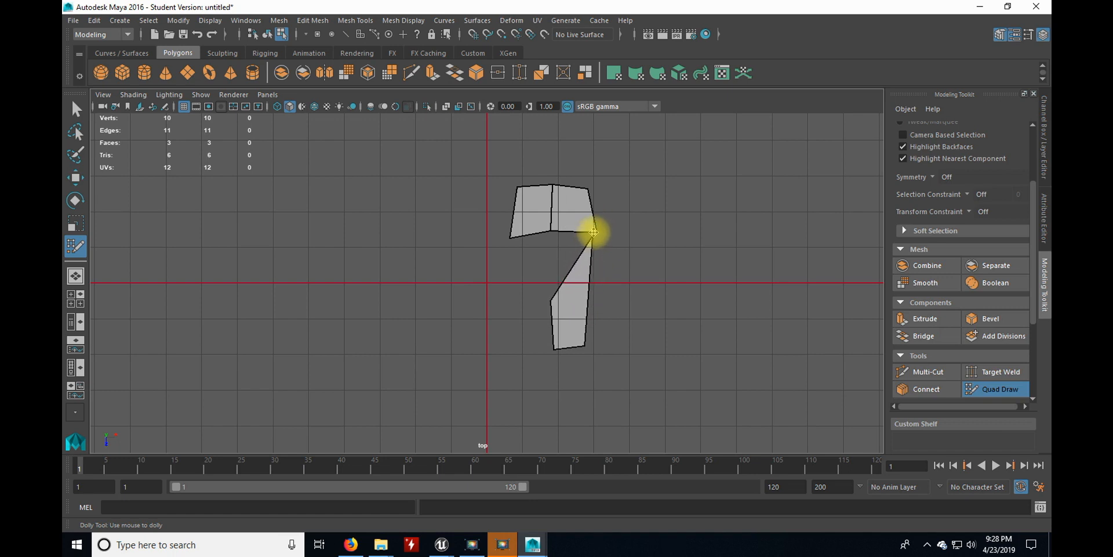
drag(551, 301, 558, 233)
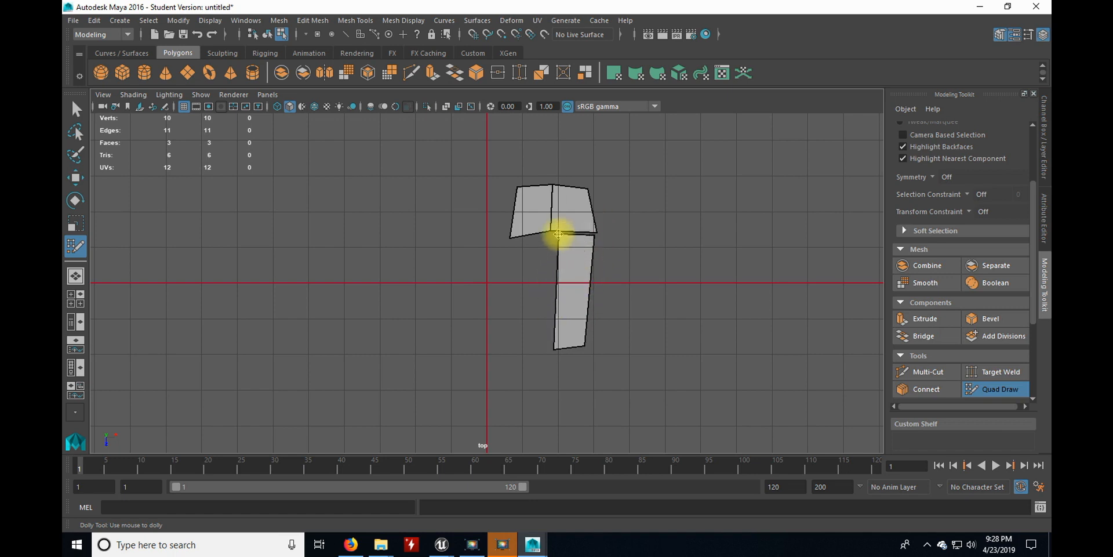
scroll(590, 261, up, 3)
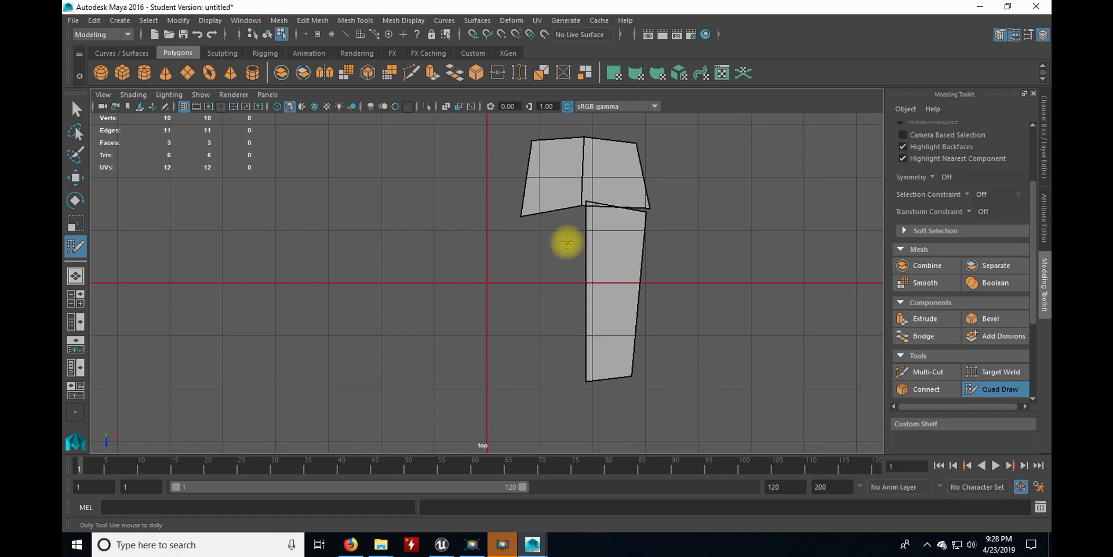
drag(587, 198, 584, 206)
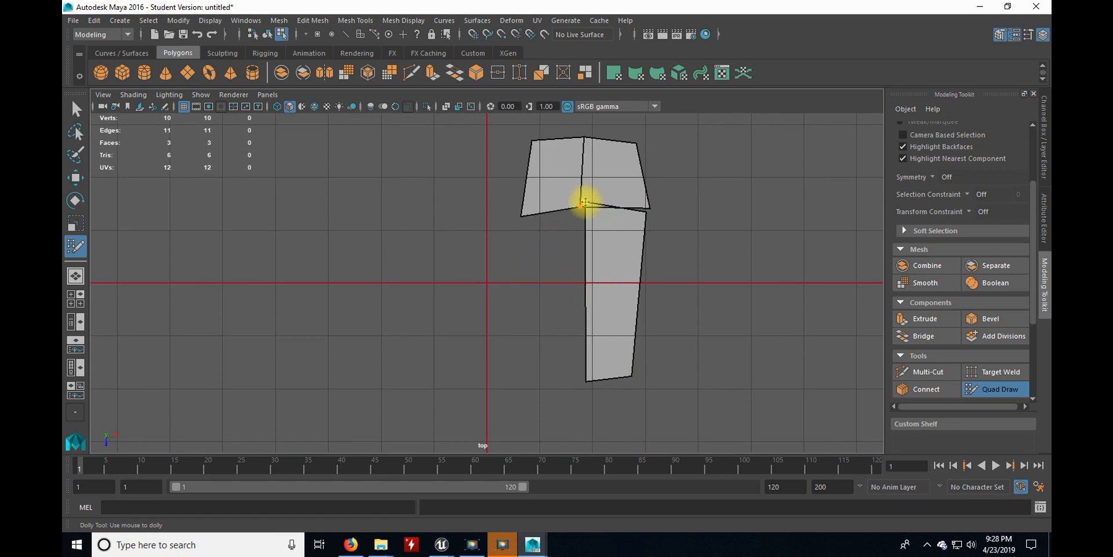
drag(584, 195, 574, 184)
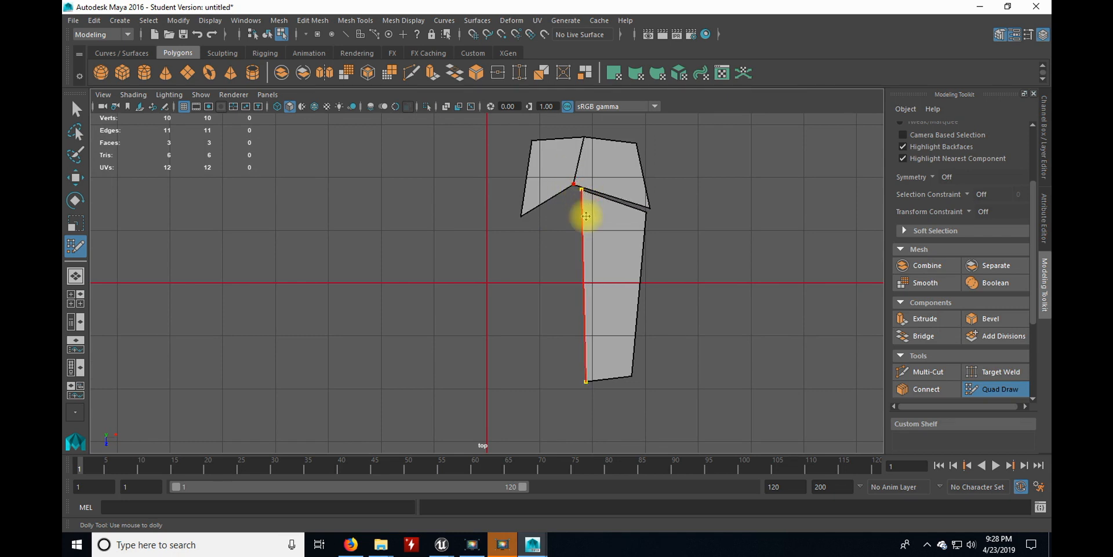
mouse_move(582, 195)
mouse_down()
mouse_move(569, 241)
mouse_move(589, 248)
mouse_up()
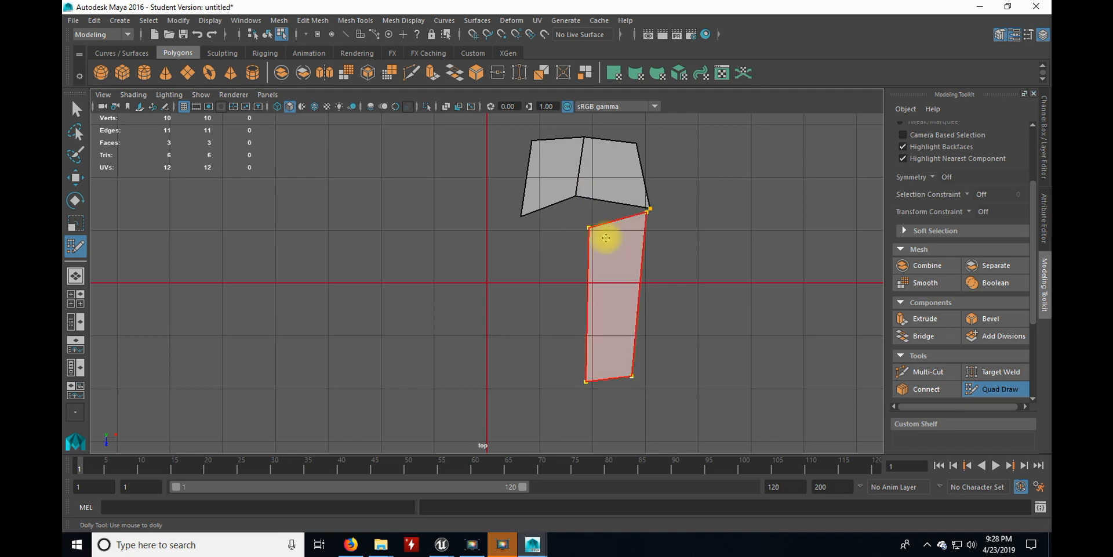
drag(589, 228, 579, 197)
mouse_move(645, 214)
mouse_down()
mouse_move(659, 216)
mouse_move(645, 210)
mouse_up()
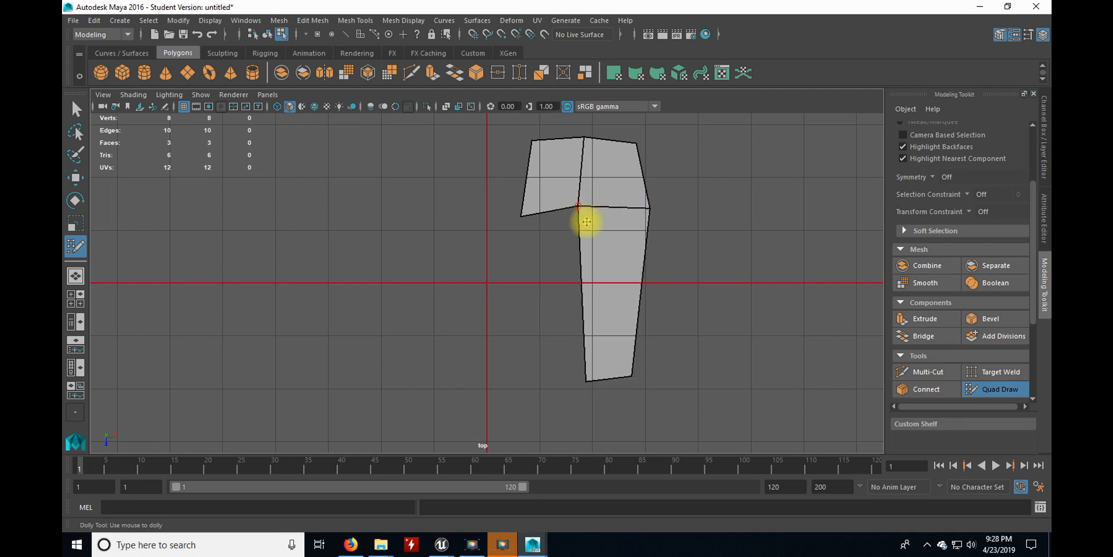
Delete the lower quad and the upper-left quad, keeping only the upper-right one.
scroll(545, 256, down, 2)
scroll(570, 287, down, 2)
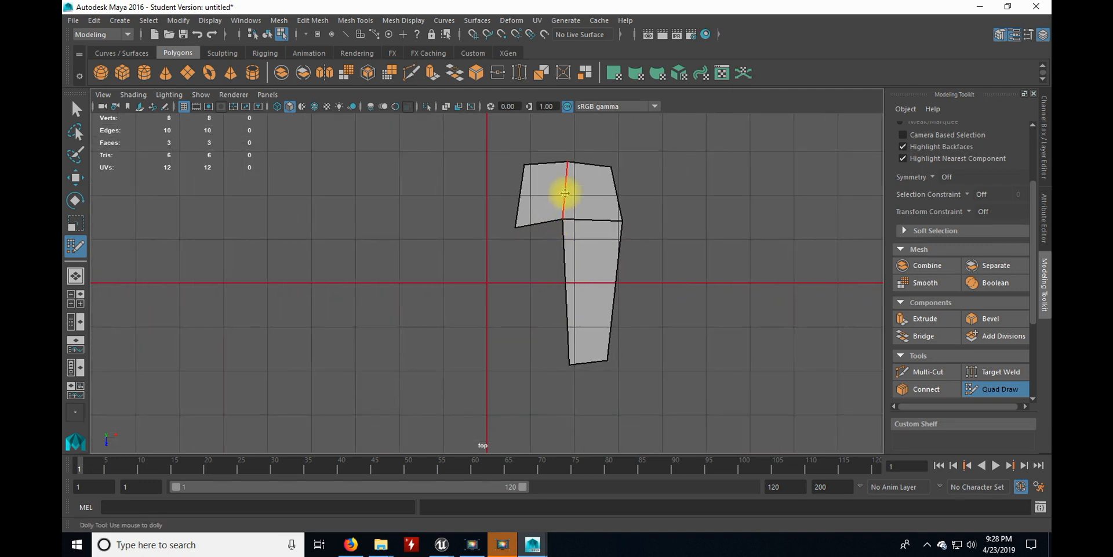
ctrl+shift+click(595, 316)
ctrl+shift+click(551, 197)
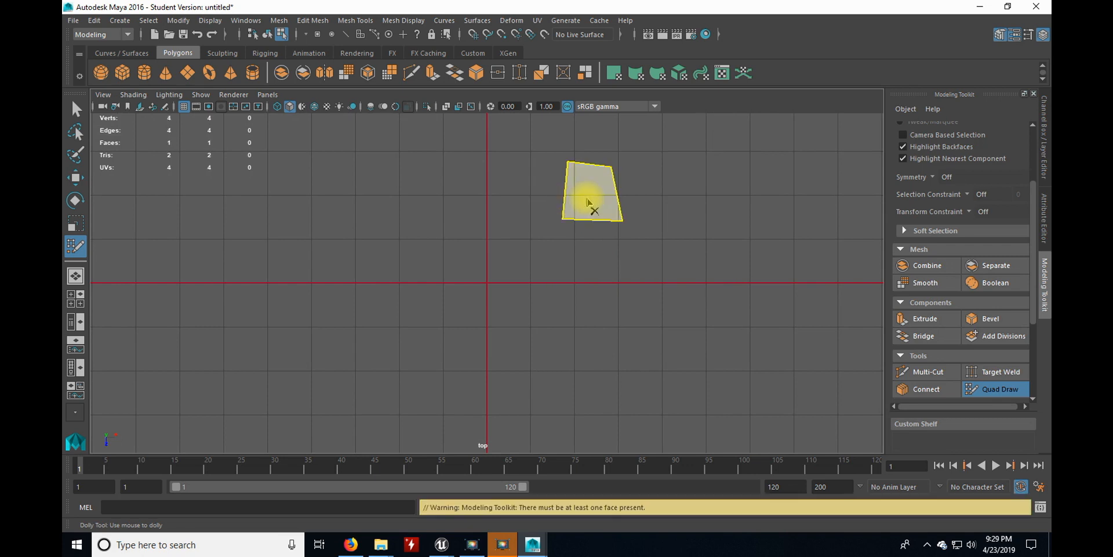
Move the remaining quad onto the vertical centre line and pull its upper-right vertex slightly outward.
drag(600, 193, 492, 186)
alt+middle_drag(539, 172, 549, 236)
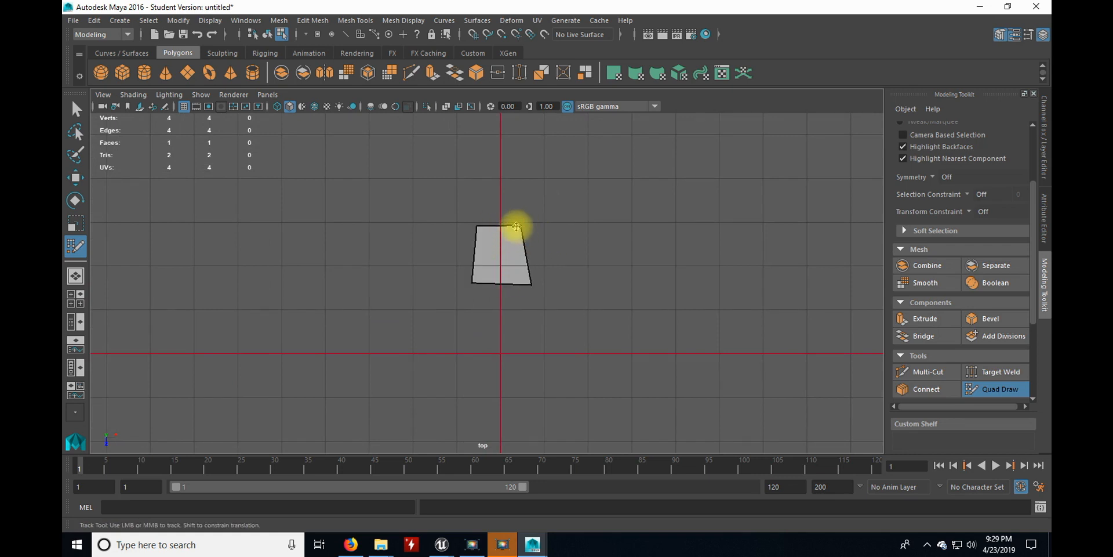
mouse_move(516, 227)
mouse_down()
mouse_move(505, 225)
mouse_move(522, 225)
mouse_up()
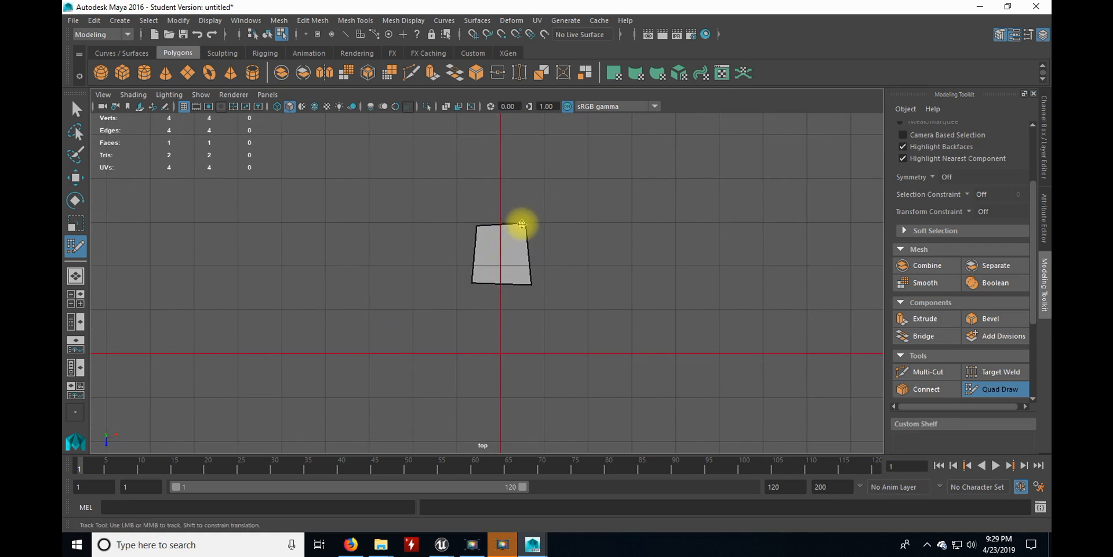
scroll(518, 252, up, 3)
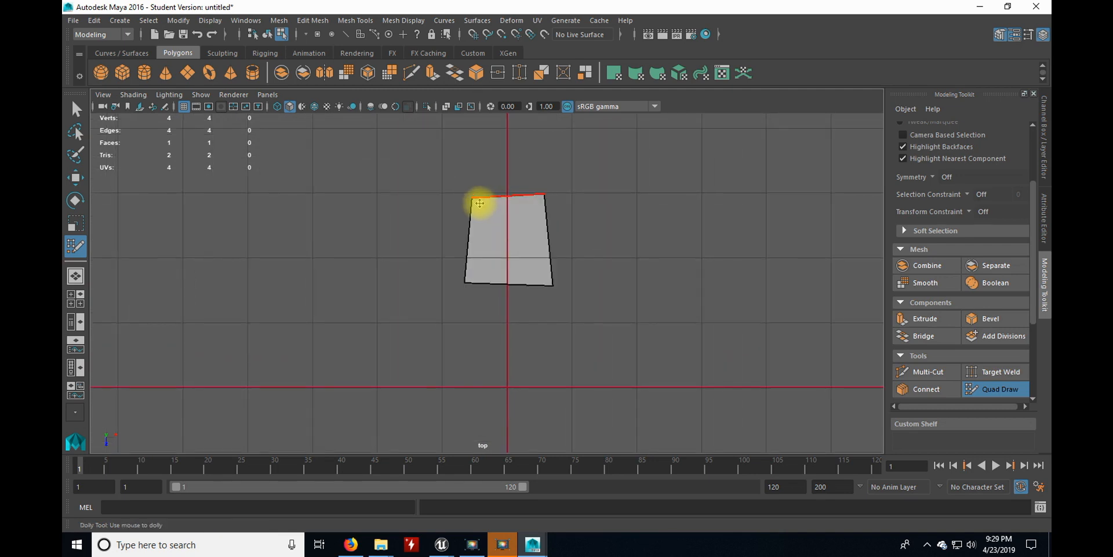
Move the quad's left vertices onto the vertical centre line, raise the upper one into a pointed tip, and adjust the upper-right vertex.
drag(485, 201, 508, 197)
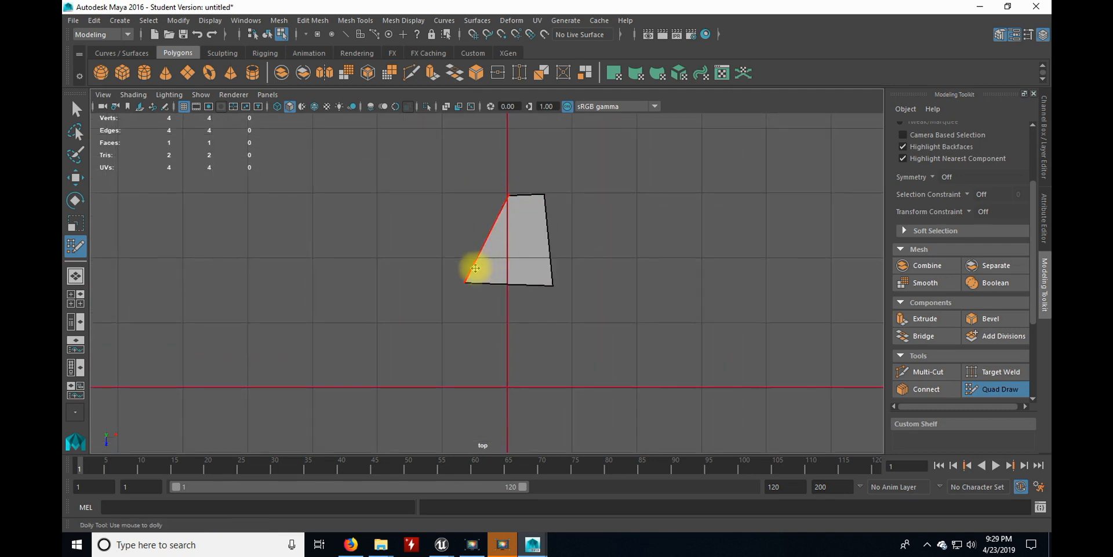
drag(464, 283, 511, 286)
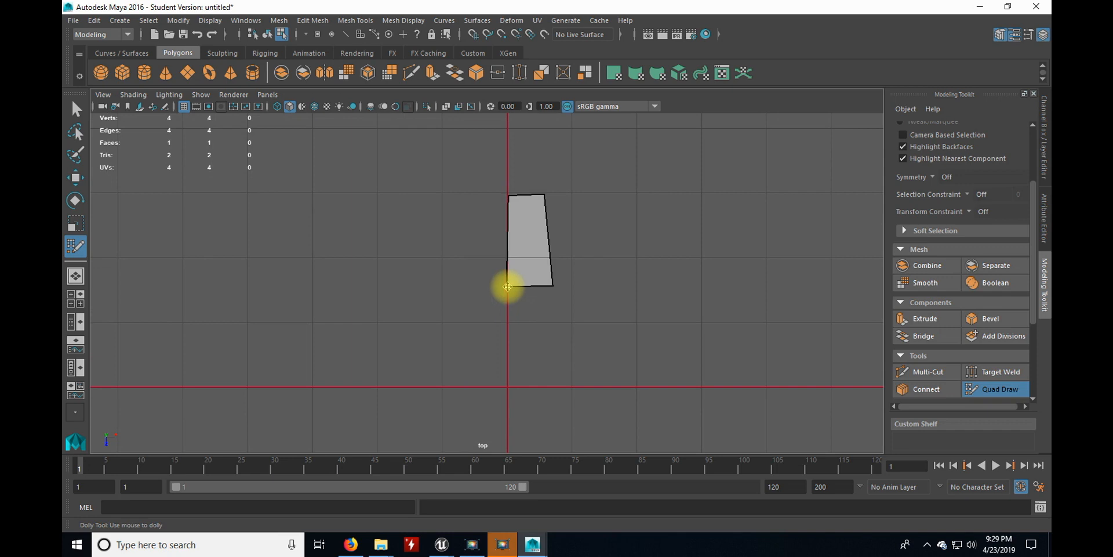
drag(512, 196, 512, 143)
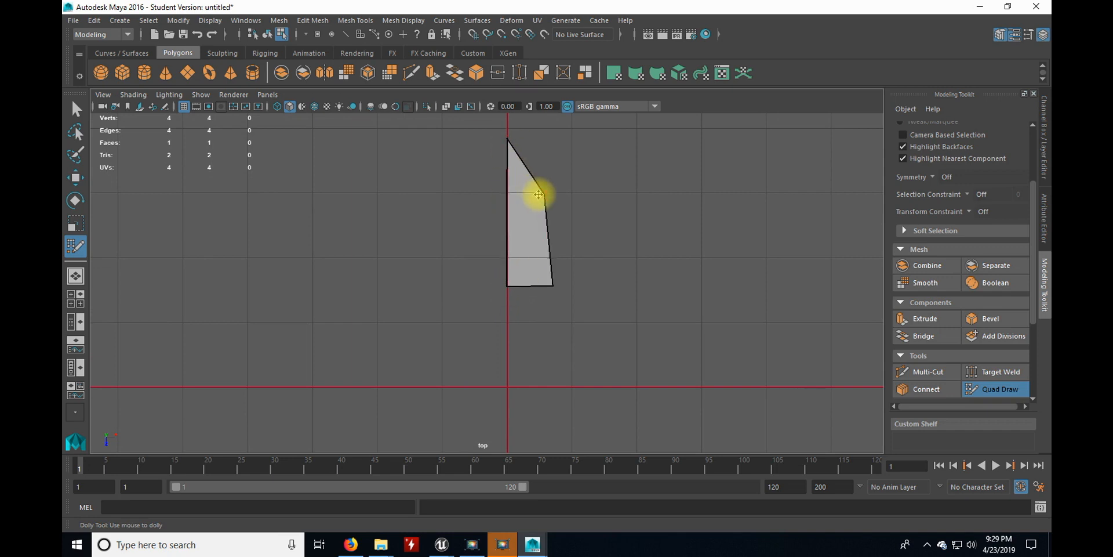
drag(542, 194, 548, 200)
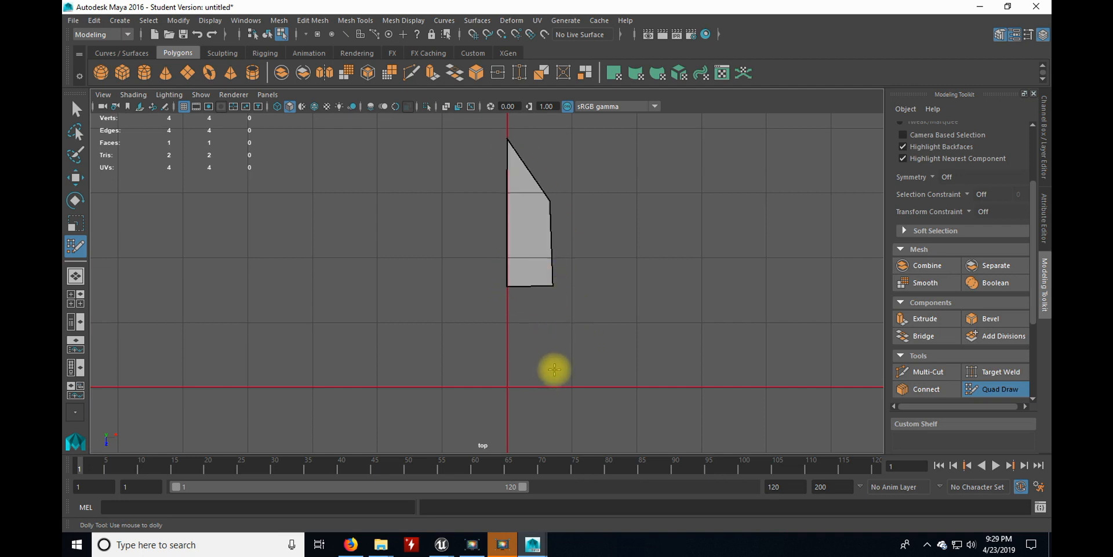
Extend the shape with a quad down to the horizontal axis and align its lower corners with the axes.
click(556, 388)
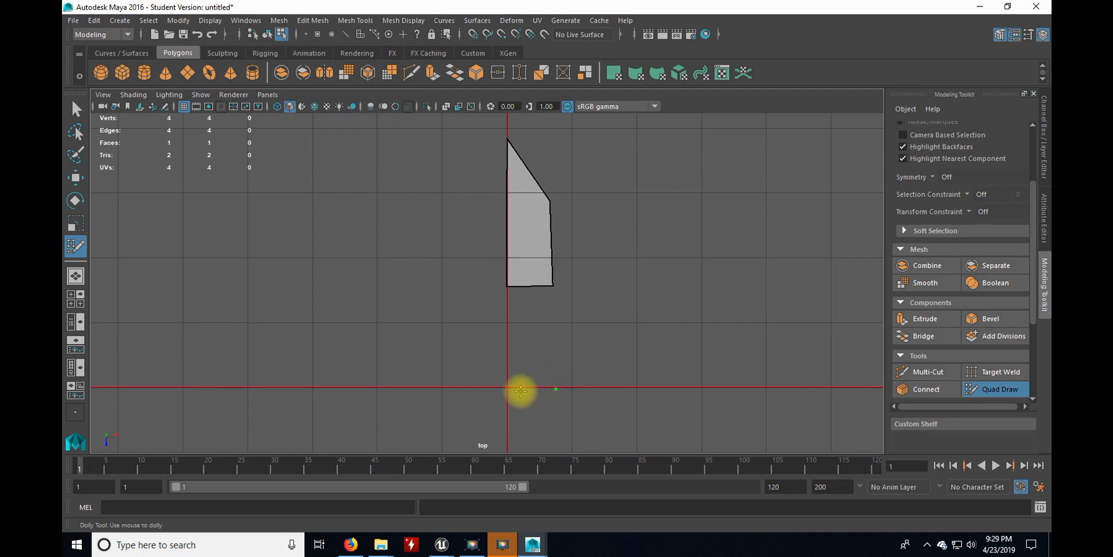
click(505, 387)
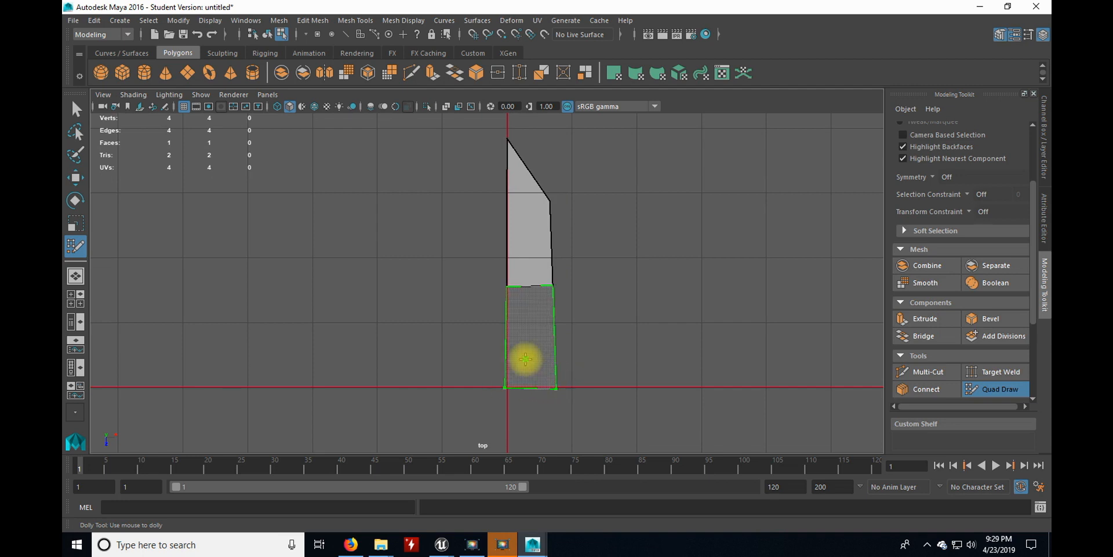
shift+click(525, 359)
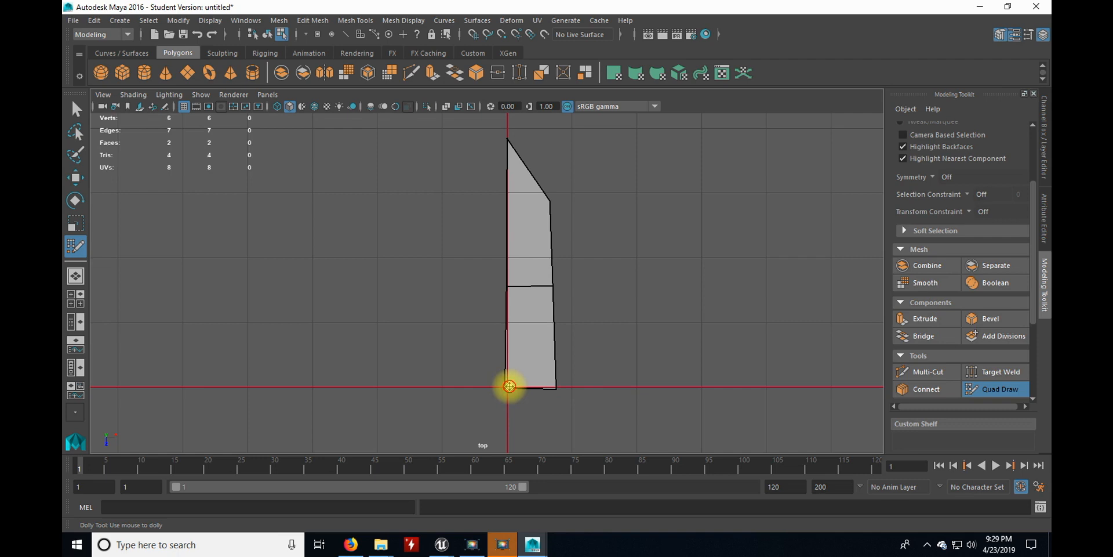
drag(512, 386, 555, 388)
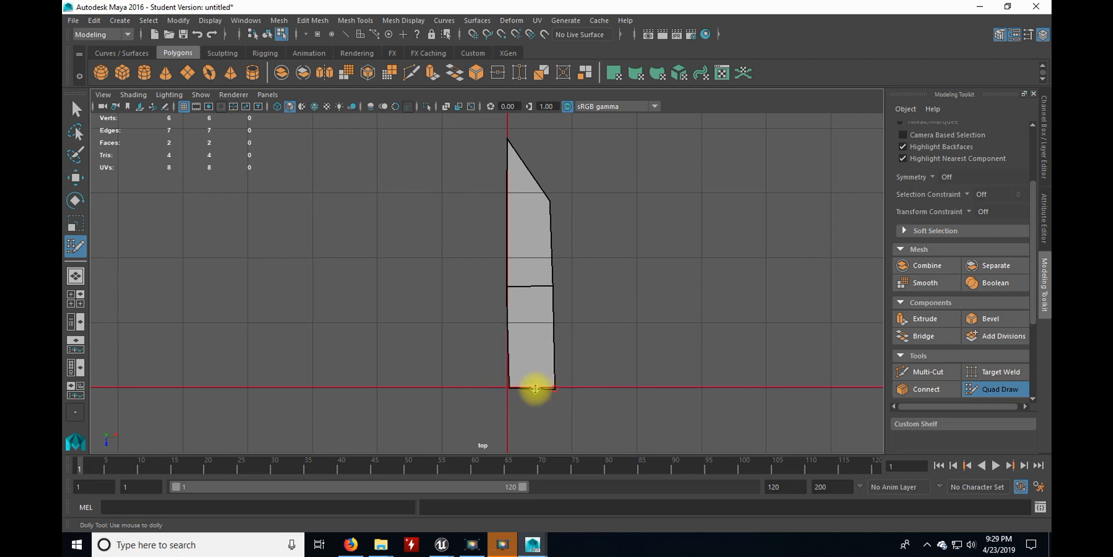
Place five points right of the shape's lower end and fill two stacked quads joined to its lower-right corner.
mouse_move(581, 352)
alt+right_down()
mouse_move(575, 293)
mouse_move(570, 345)
alt+right_up()
alt+middle_drag(577, 351, 562, 303)
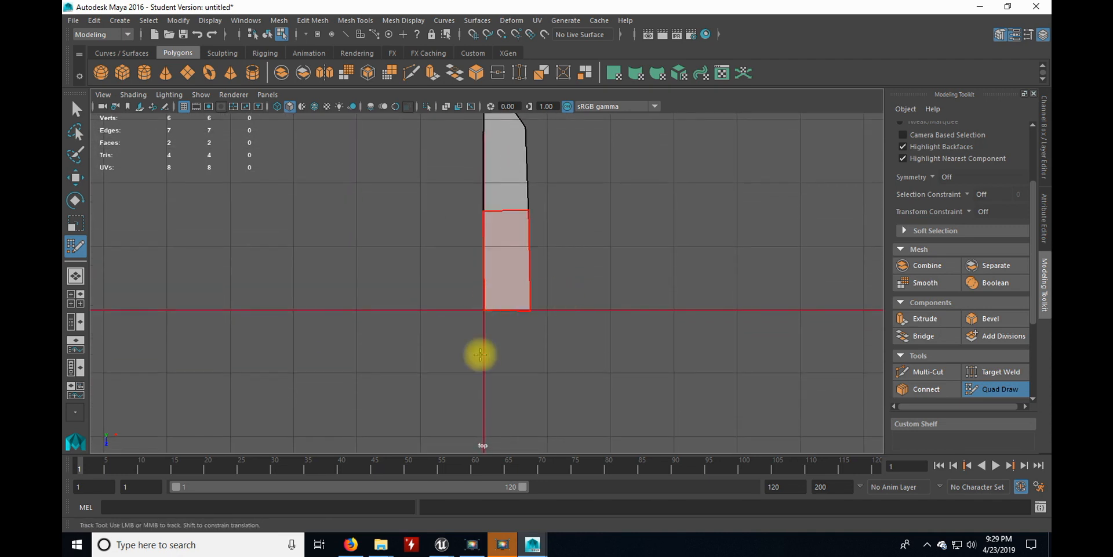
click(528, 346)
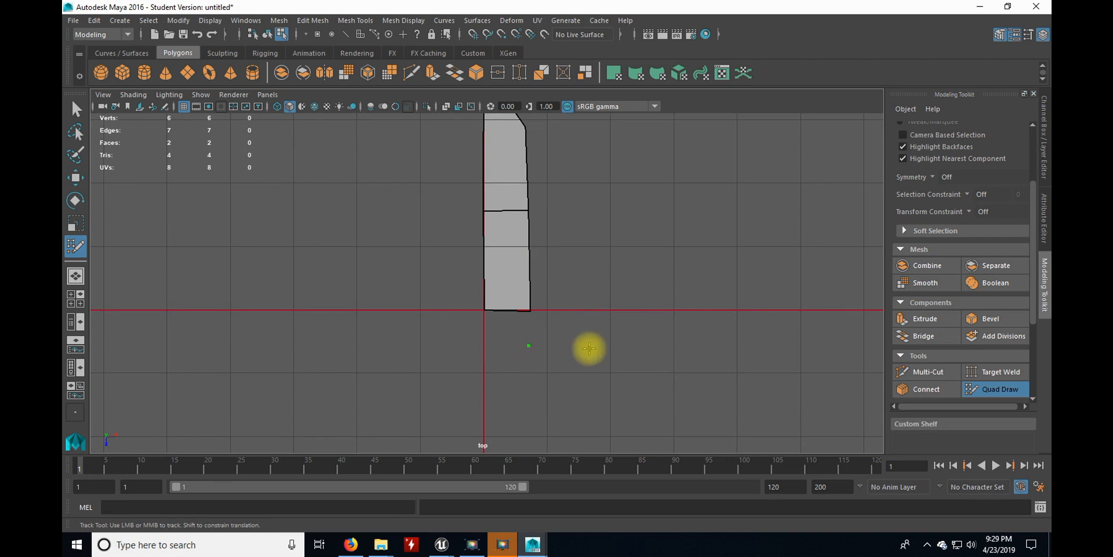
click(588, 348)
click(588, 312)
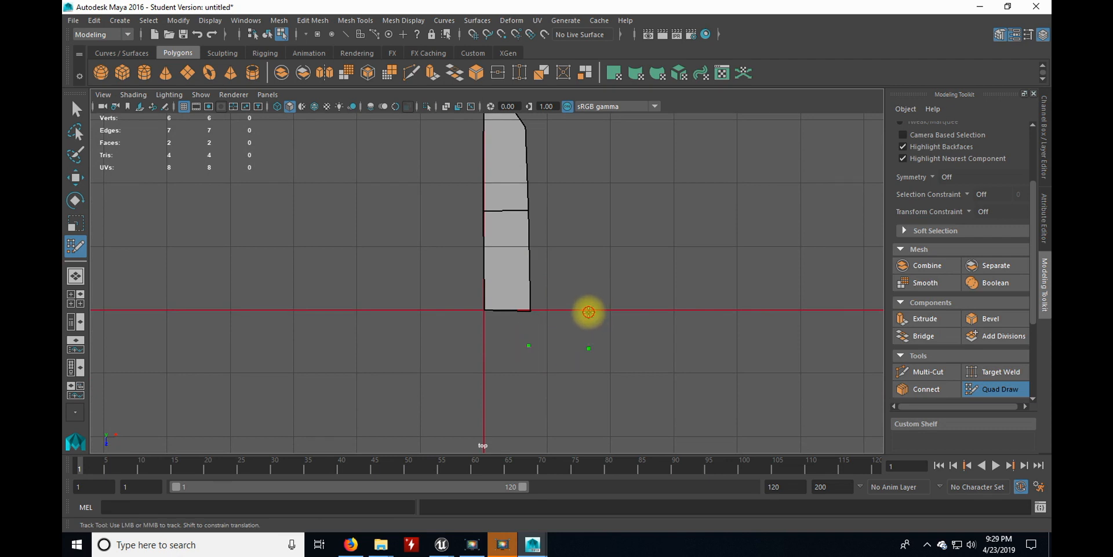
click(589, 276)
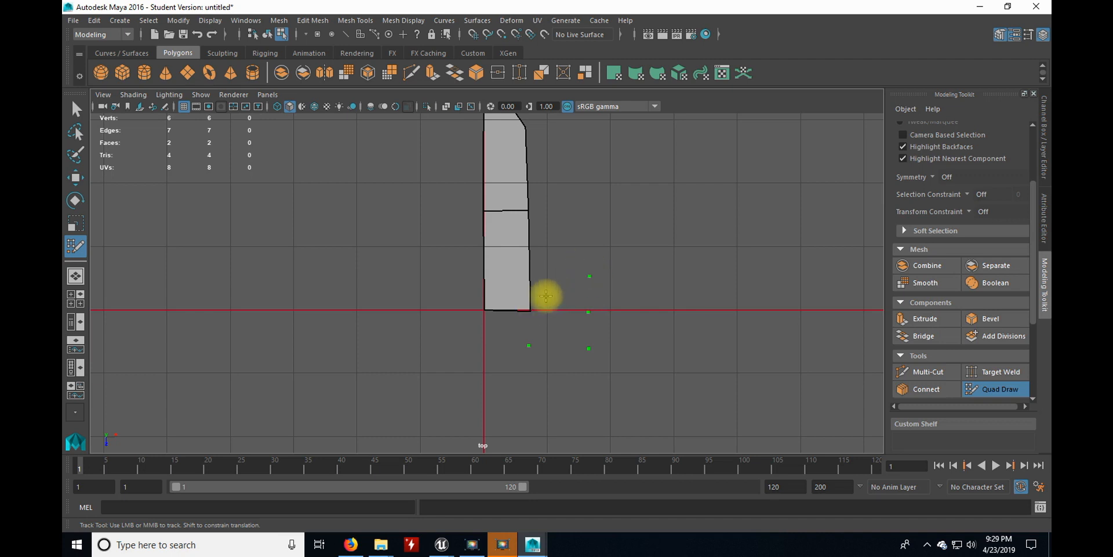
click(547, 290)
shift+click(562, 300)
shift+click(556, 325)
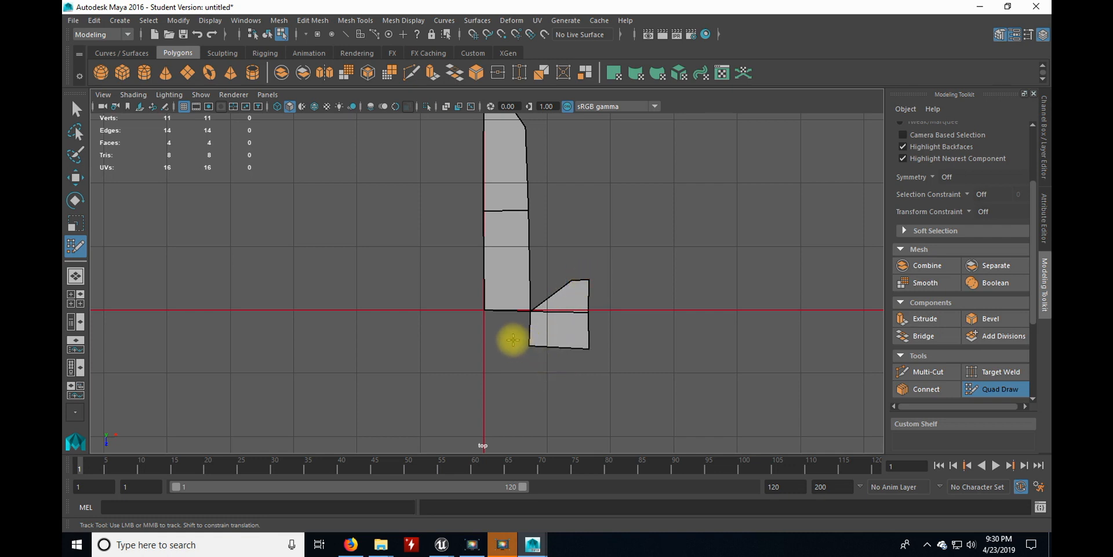
Fill the quad between the centre line and the side extension, and continue the shape downward with more quads along the centre line.
click(485, 342)
shift+click(507, 325)
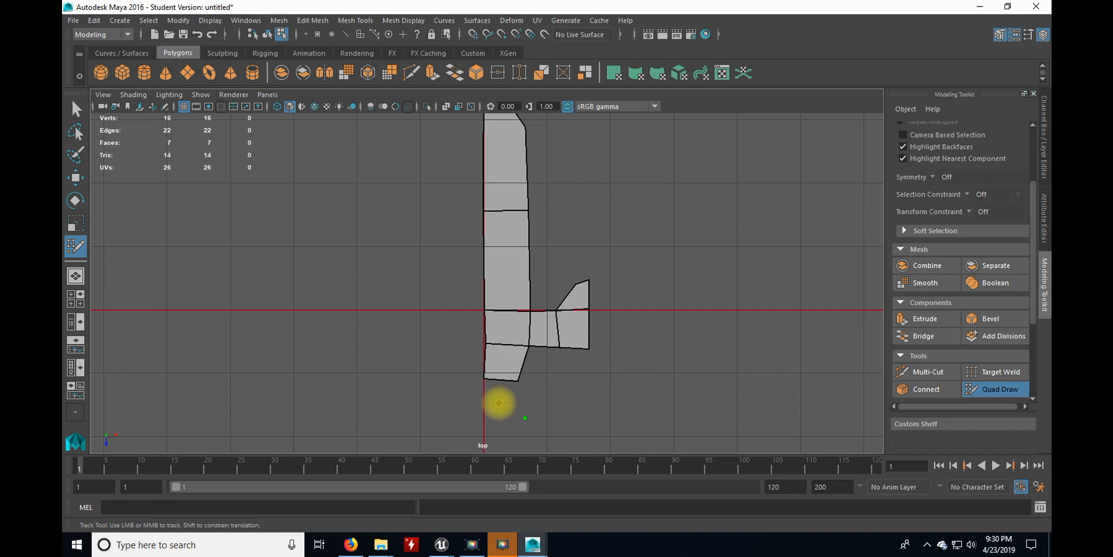
click(487, 422)
shift+click(497, 403)
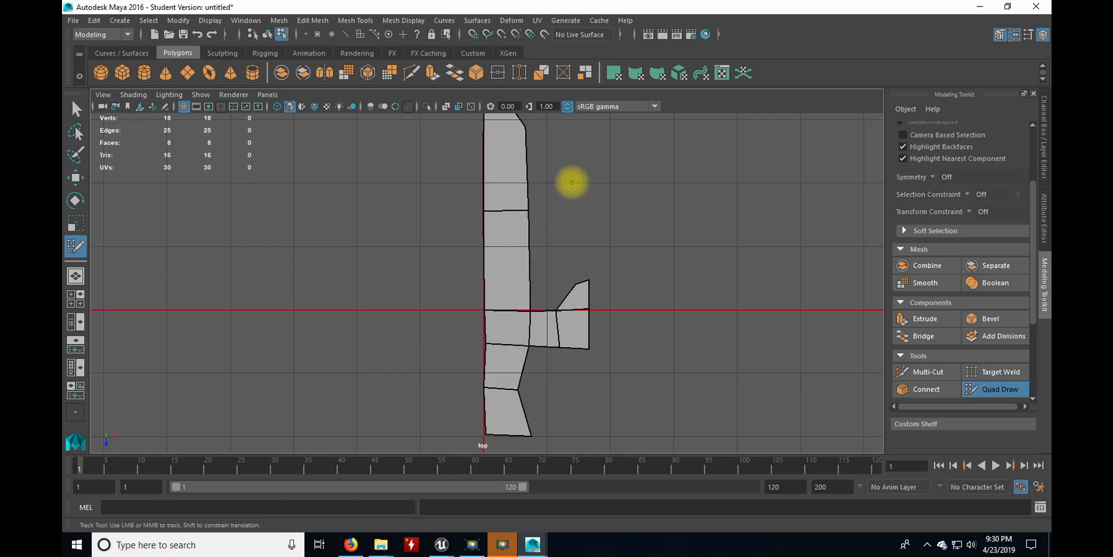
Narrow the lower blade section by moving its outer edge toward the centre line, and add one more quad at the handle's lower end.
alt+middle_drag(572, 182, 548, 243)
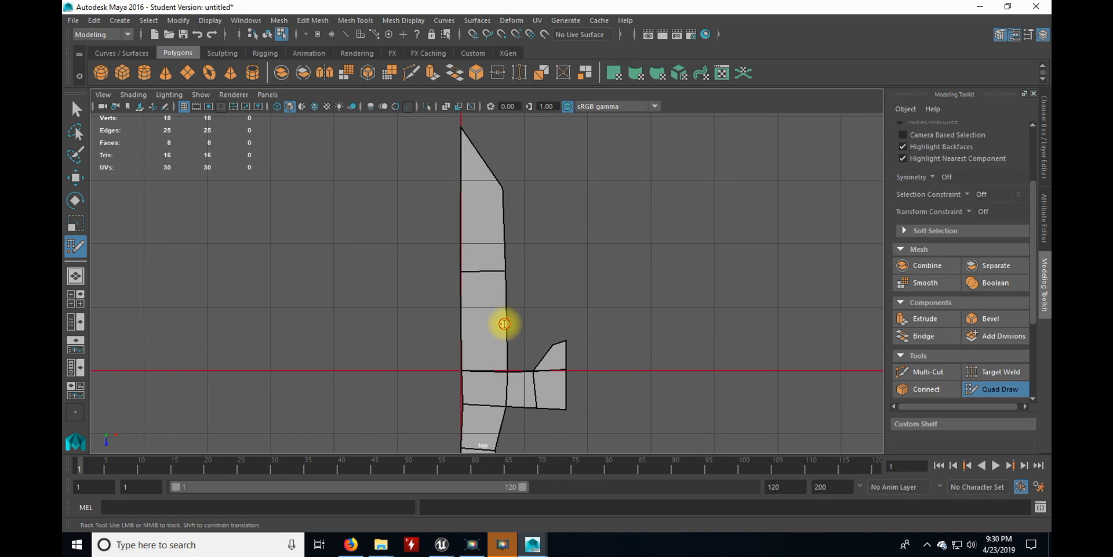
drag(504, 323, 490, 323)
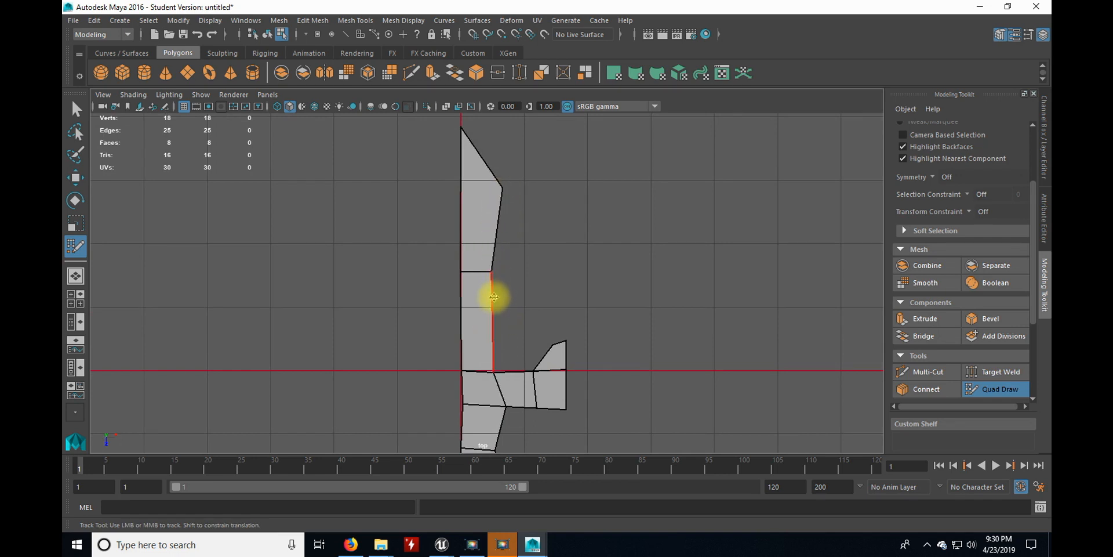
drag(490, 303, 485, 304)
scroll(535, 238, down, 1)
scroll(534, 239, up, 1)
alt+middle_drag(499, 416, 487, 321)
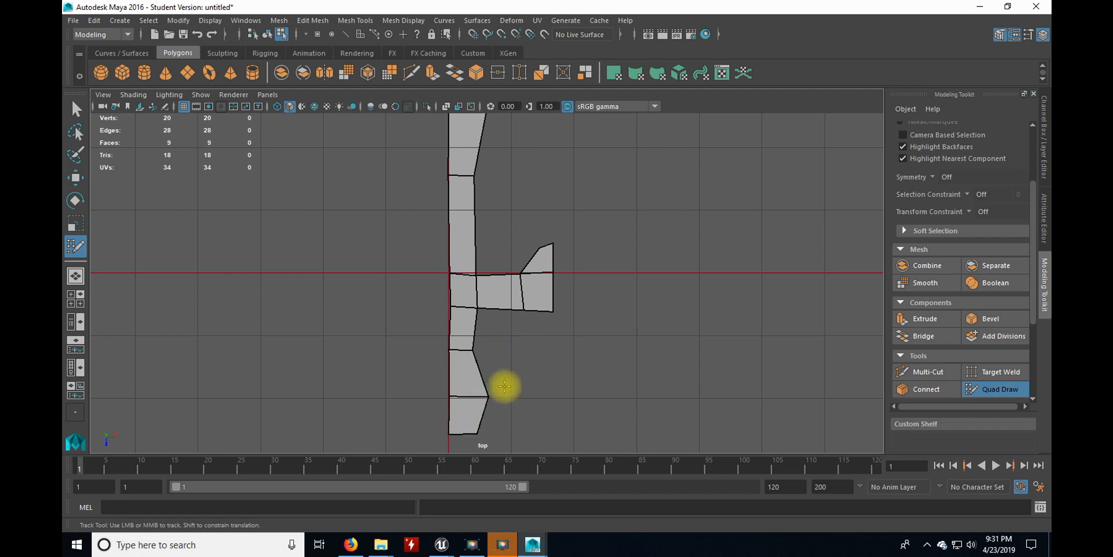
scroll(523, 352, down, 3)
alt+middle_drag(592, 237, 577, 281)
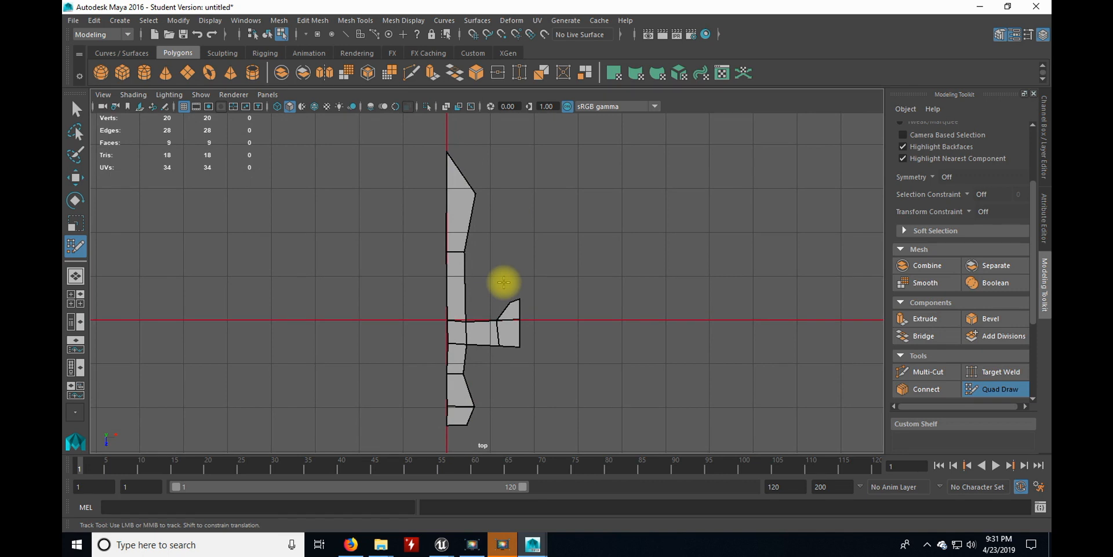
Select all the vertices along the shape's inner border and snap them exactly onto the vertical centre line.
key(q)
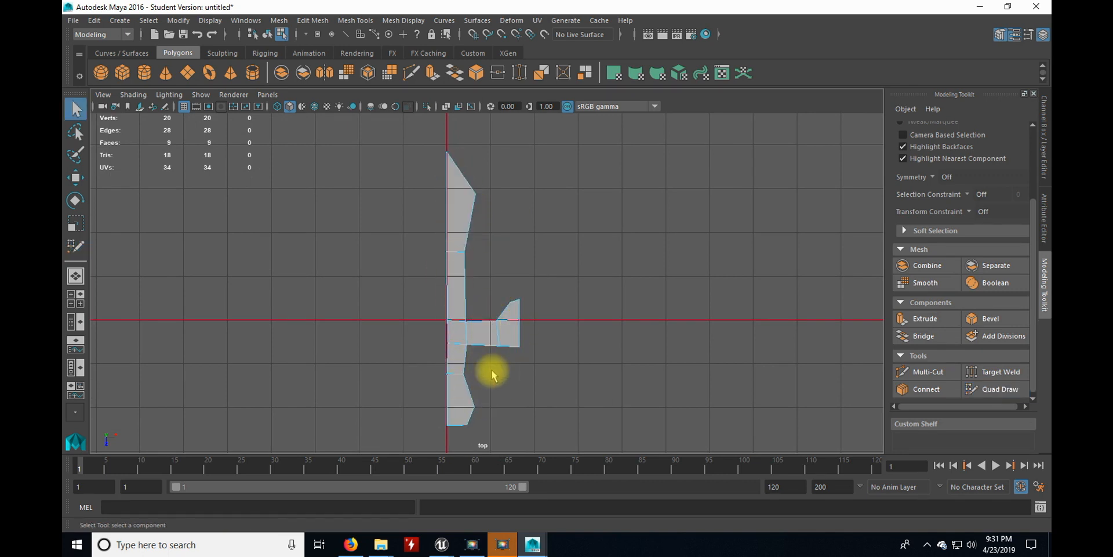
drag(425, 138, 454, 446)
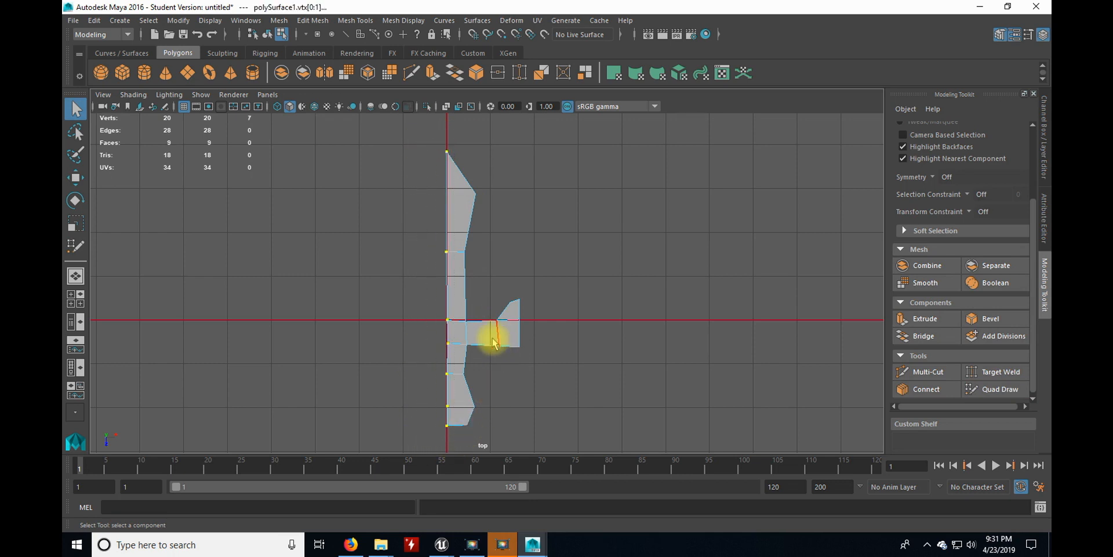
right_drag(462, 275, 399, 201)
drag(402, 126, 460, 459)
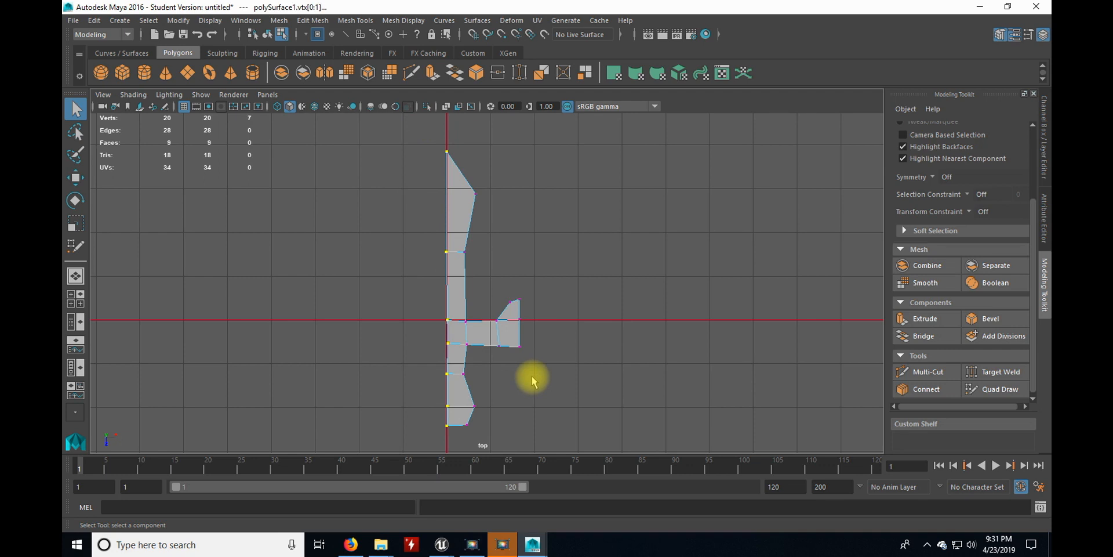
key(w)
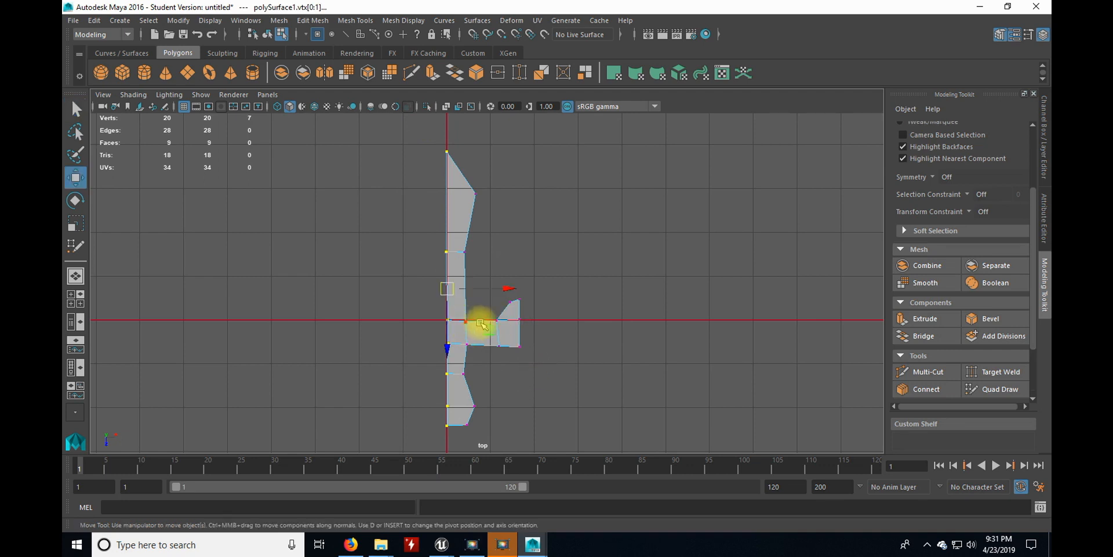
drag(506, 290, 446, 302)
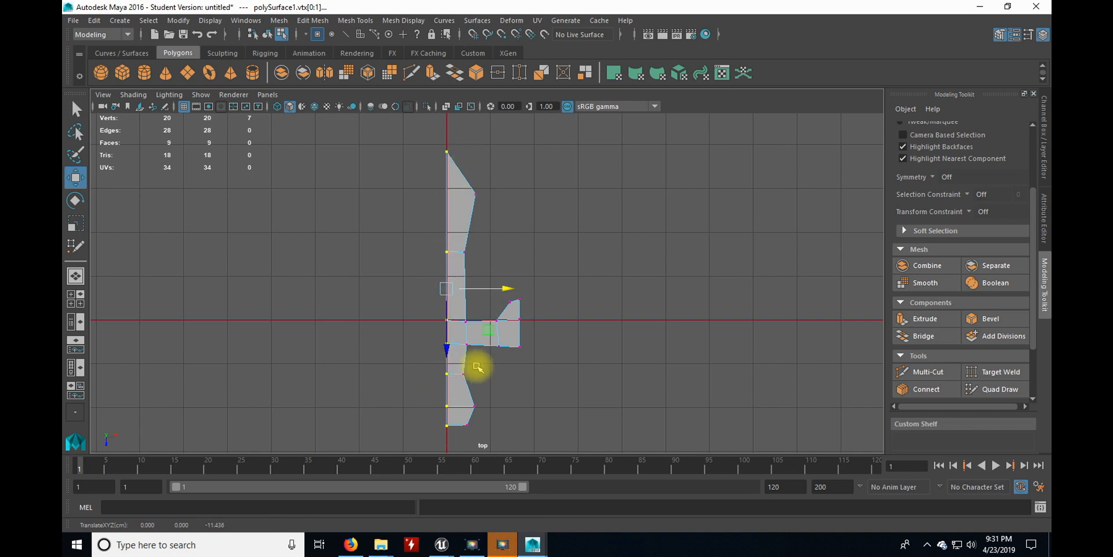
Examine the Retain component spacing option in the Move tool's snap settings.
click(1030, 35)
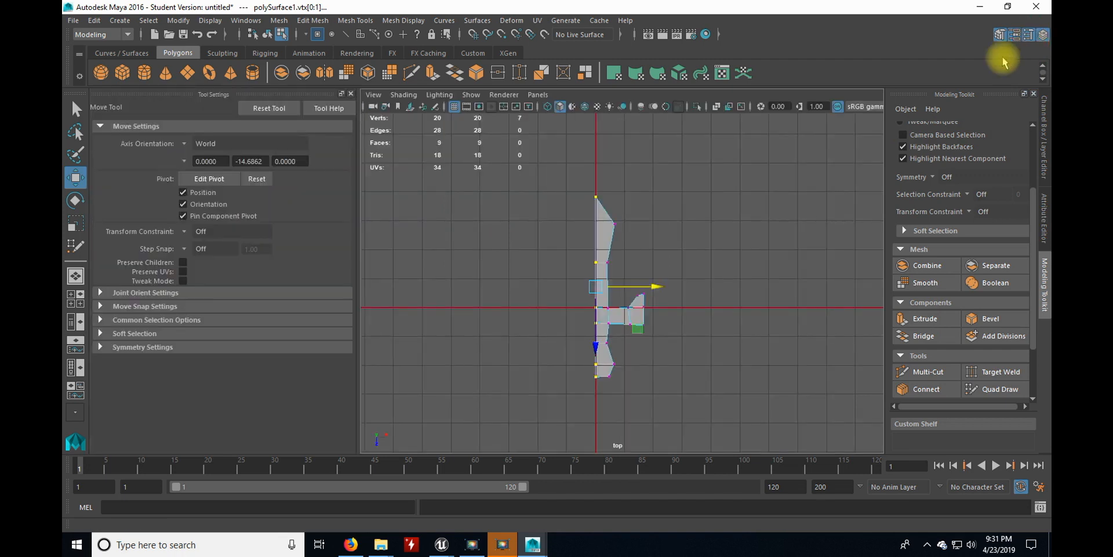
click(108, 306)
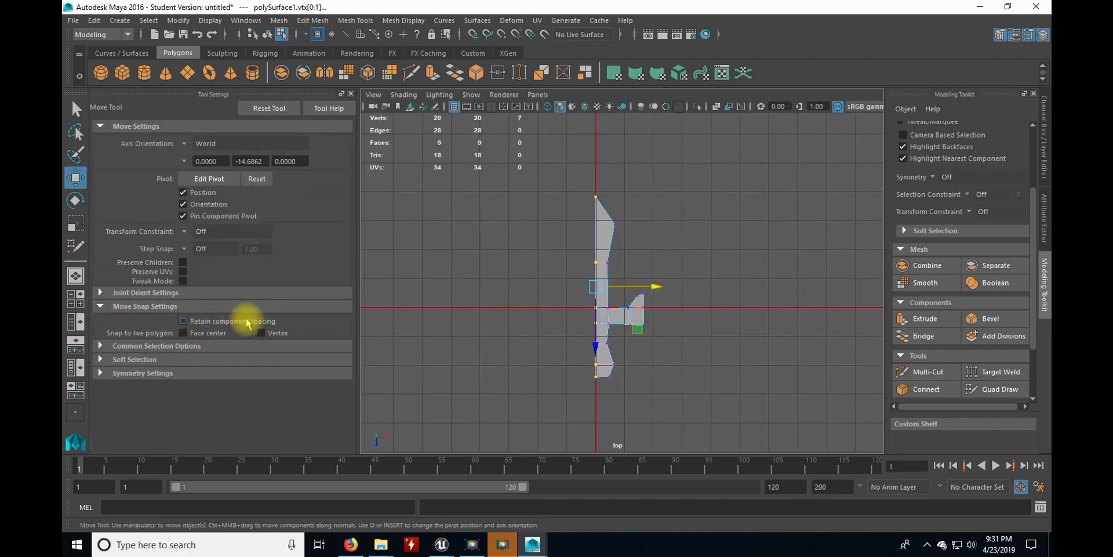
click(351, 93)
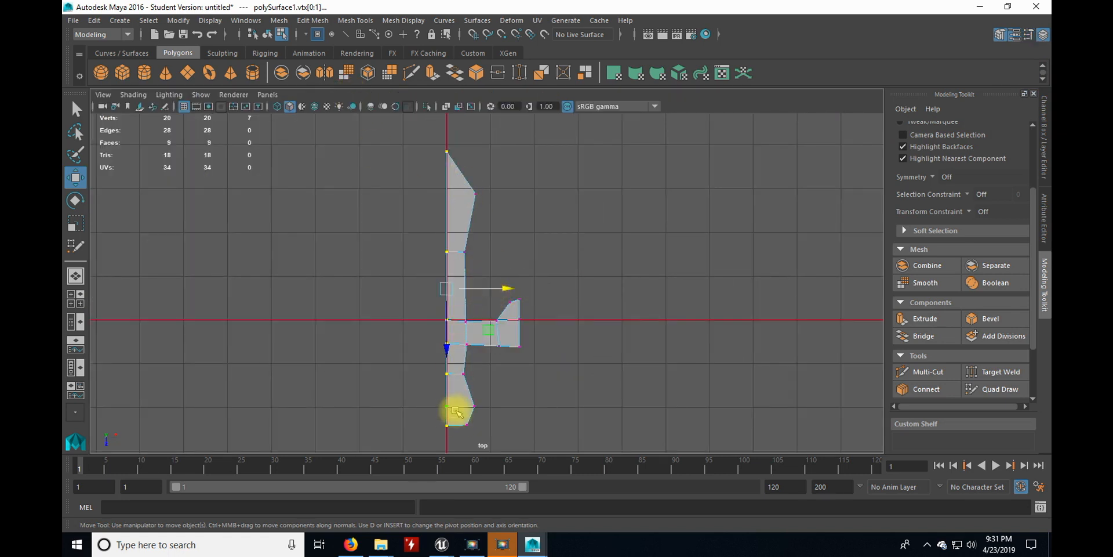
Nudge the handle's bottom outer vertex inward, and raise the two lower vertices at the outer end of the side guard.
click(468, 423)
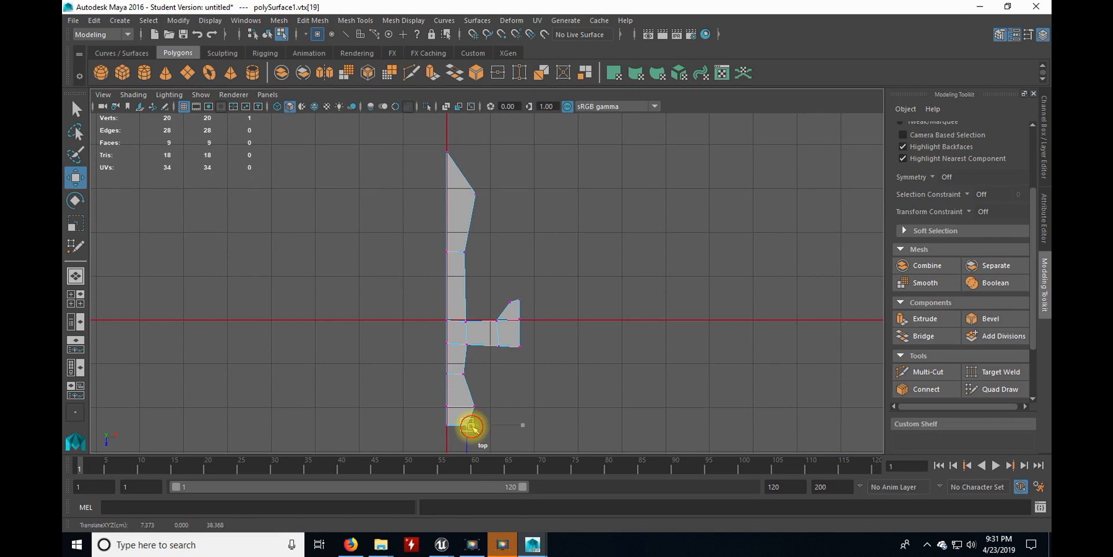
drag(477, 331, 527, 360)
drag(442, 329, 531, 359)
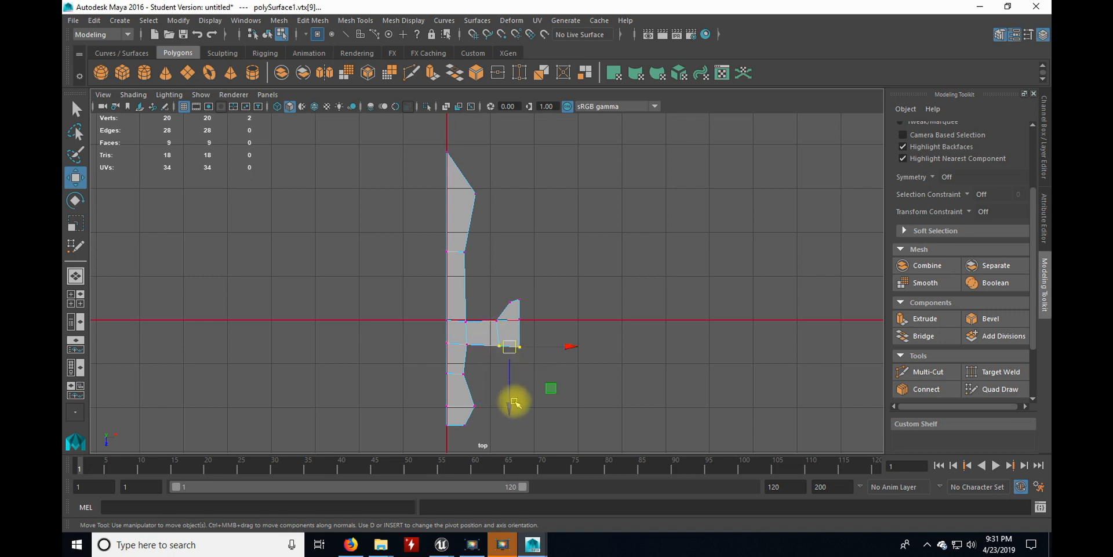
drag(514, 401, 511, 398)
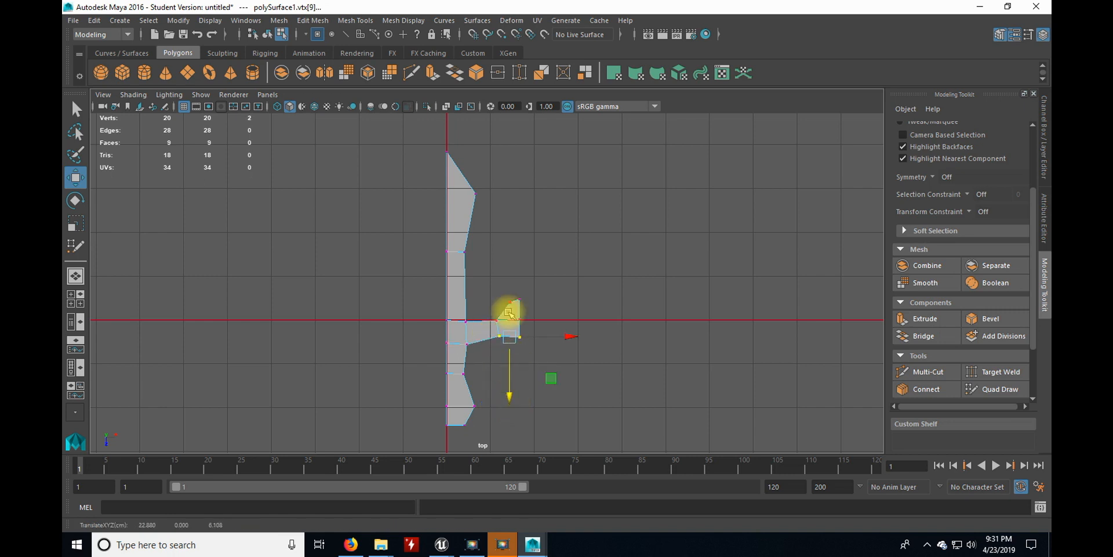
Mirror the half shape in the -X direction, with Merge with the original and Merge vertices enabled.
right_drag(461, 211, 540, 189)
click(469, 228)
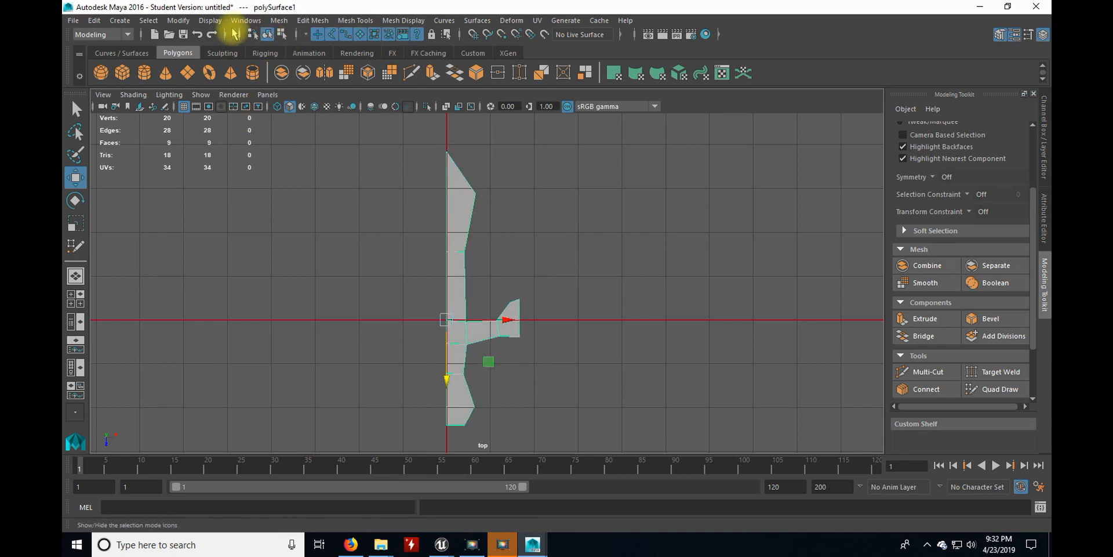
click(279, 20)
click(392, 199)
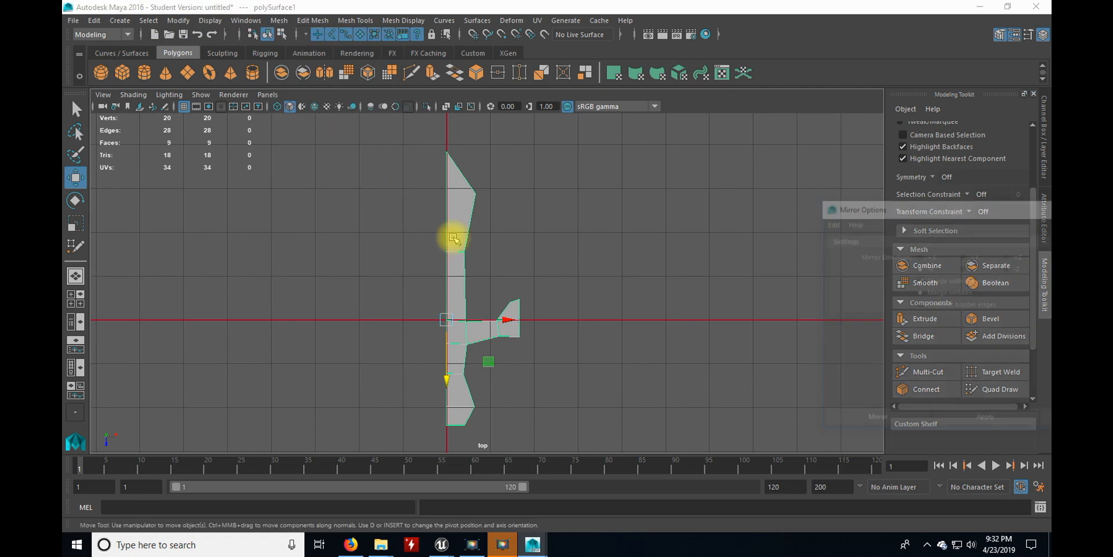
drag(922, 209, 672, 140)
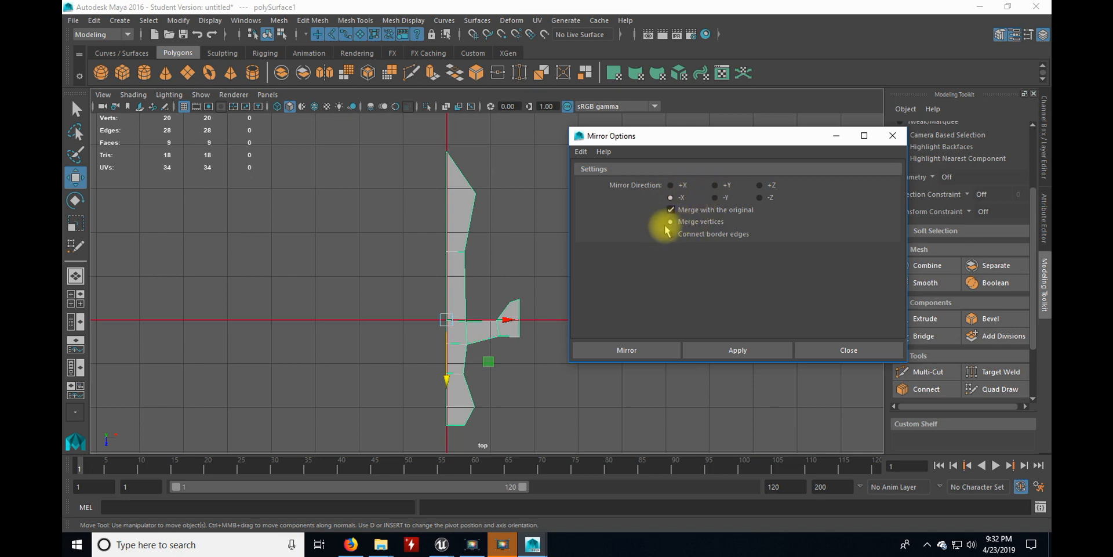
click(735, 350)
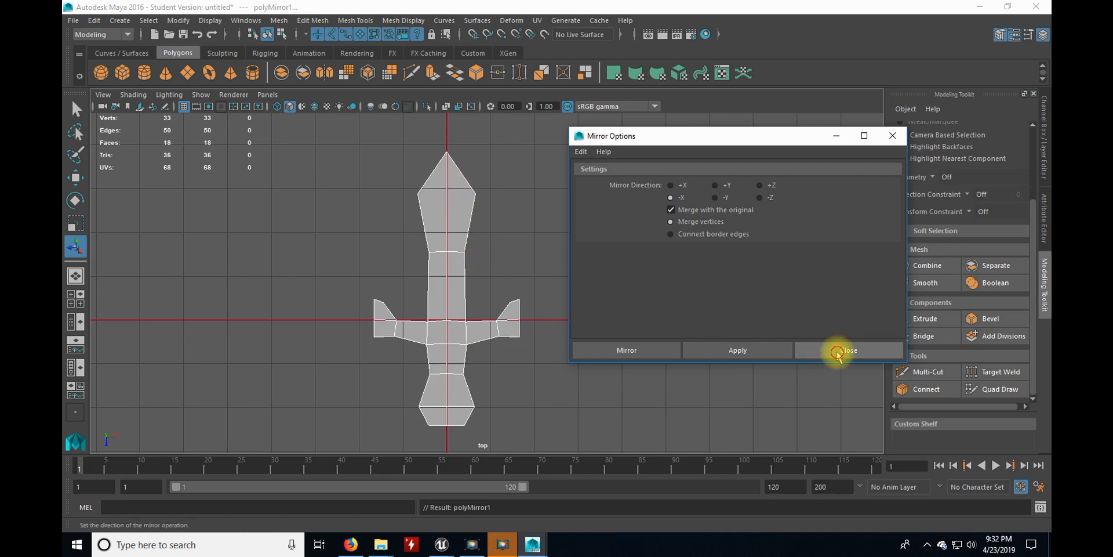
click(842, 351)
Test the merged seam by moving a centre-line vertex on the blade, and undo the move.
click(603, 243)
click(448, 265)
right_drag(485, 311, 438, 200)
click(462, 264)
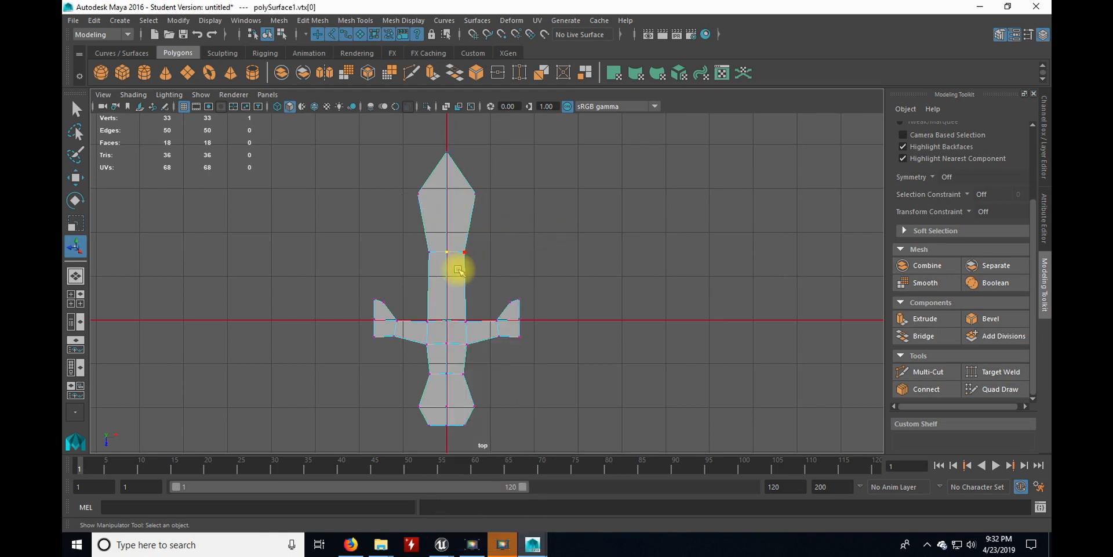
key(w)
mouse_move(450, 251)
mouse_down()
mouse_move(442, 231)
mouse_move(465, 255)
mouse_move(439, 258)
mouse_up()
key(ctrl+z)
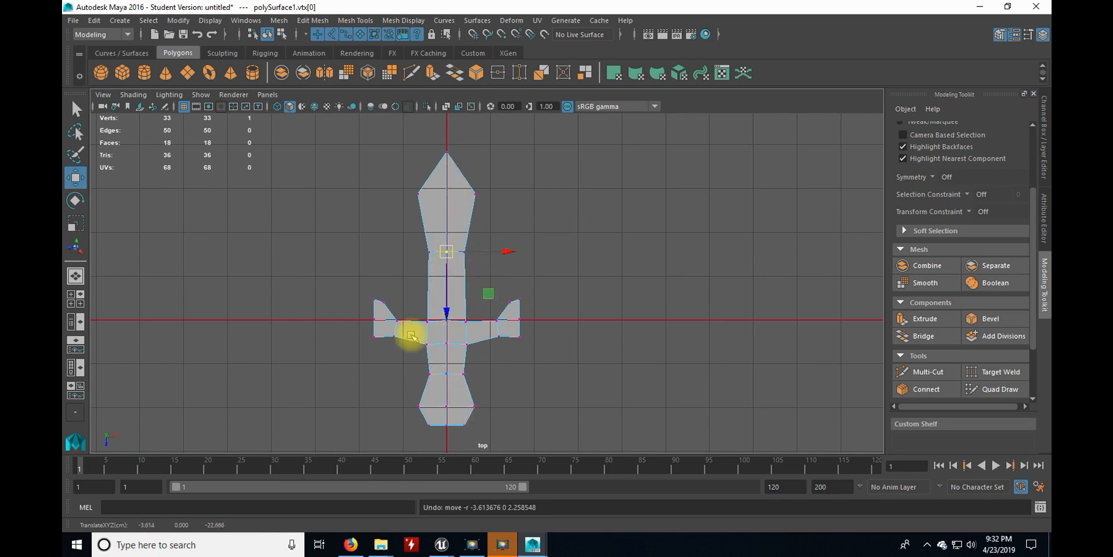
Select the vertices of the blade, centre and handle, and scale them narrower across the sword's width.
drag(409, 143, 484, 439)
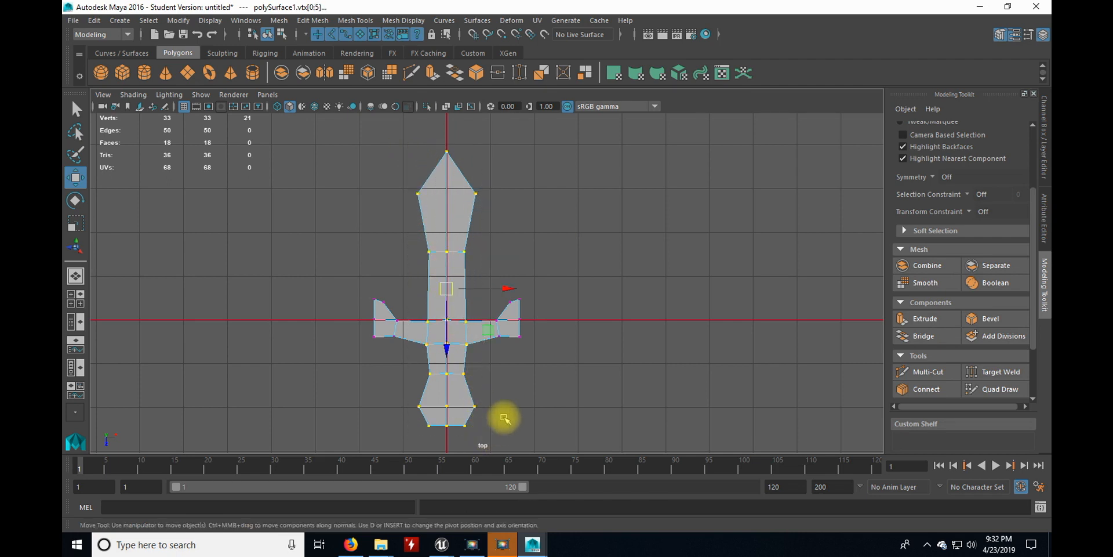
key(r)
drag(504, 292, 482, 290)
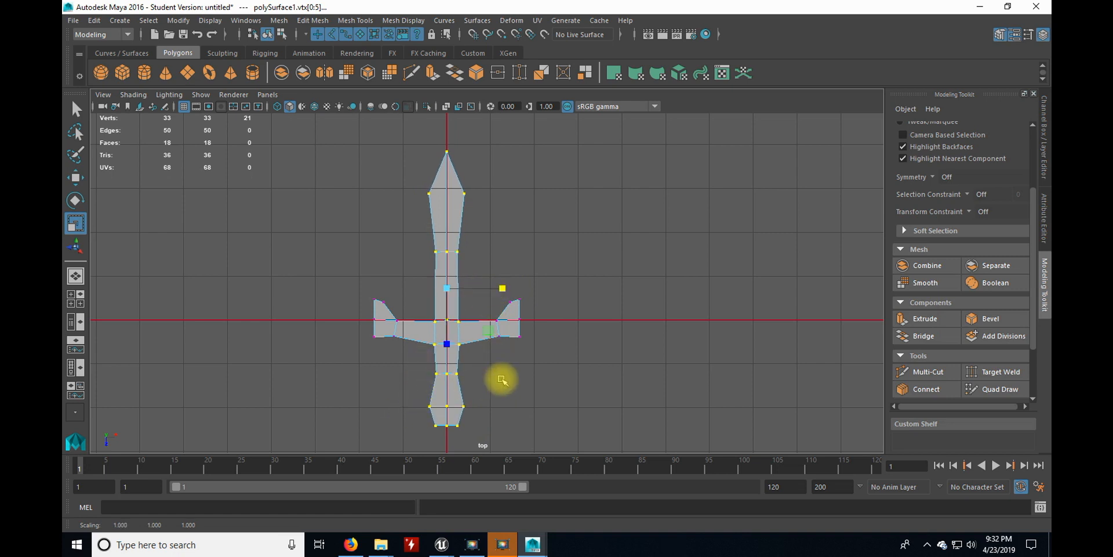
In the perspective view, extract the four blade faces as a separate piece, with Separate extracted faces enabled and an offset of 0.
key(space)
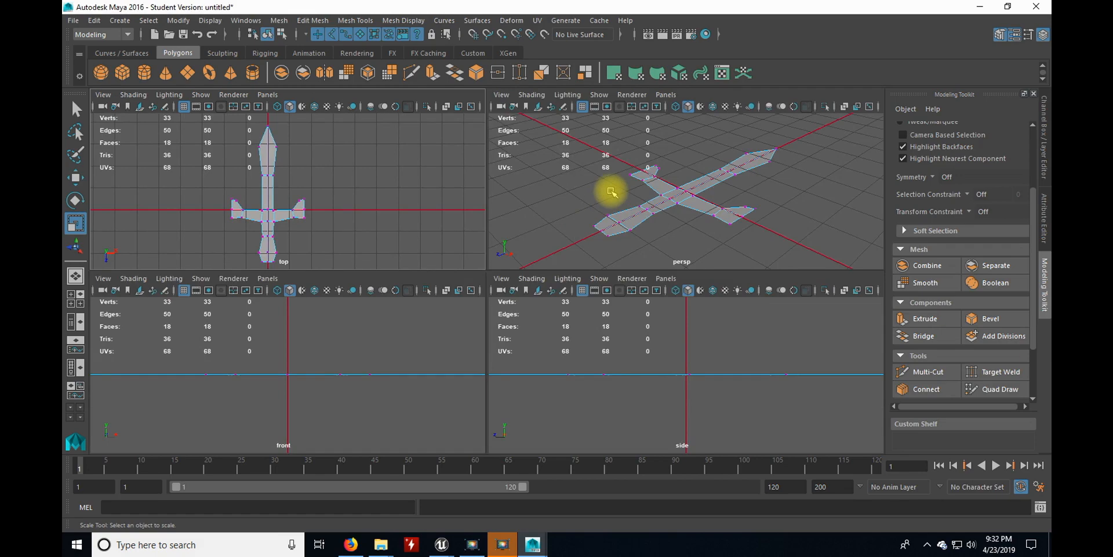
key(space)
alt+drag(618, 283, 566, 333)
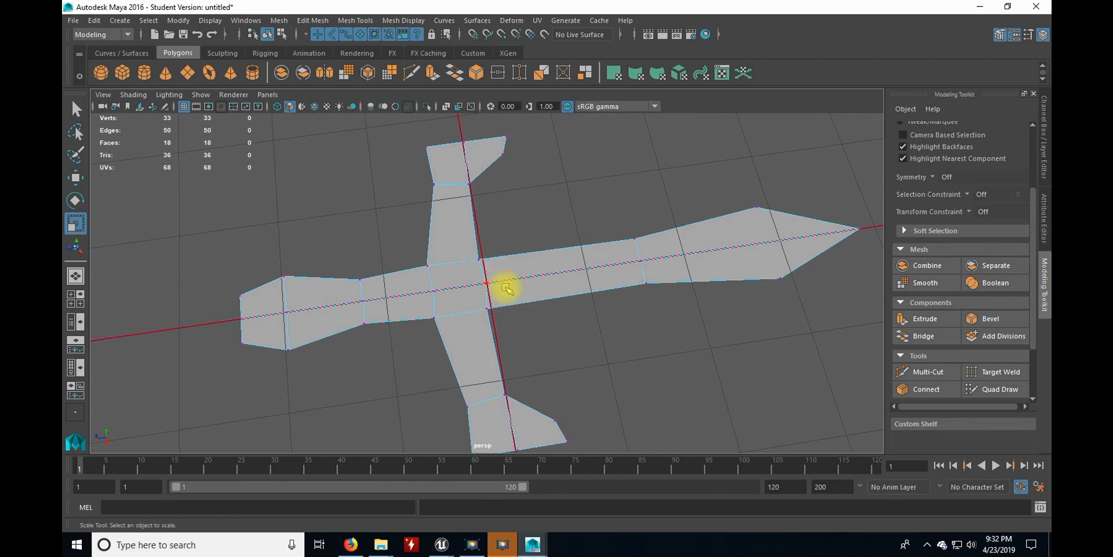
scroll(567, 296, down, 3)
right_drag(556, 274, 597, 186)
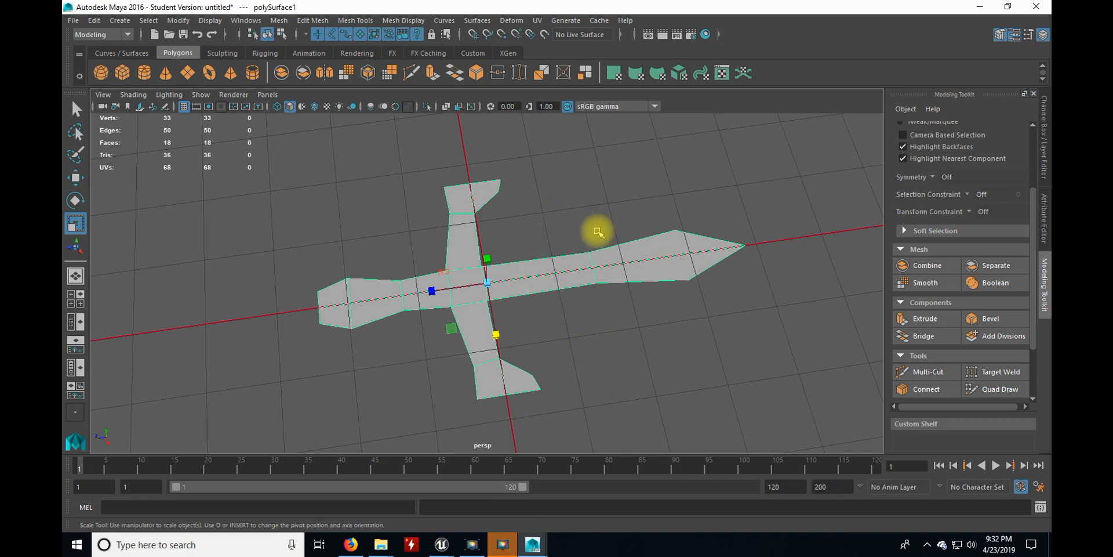
right_drag(552, 238, 552, 232)
drag(532, 192, 763, 340)
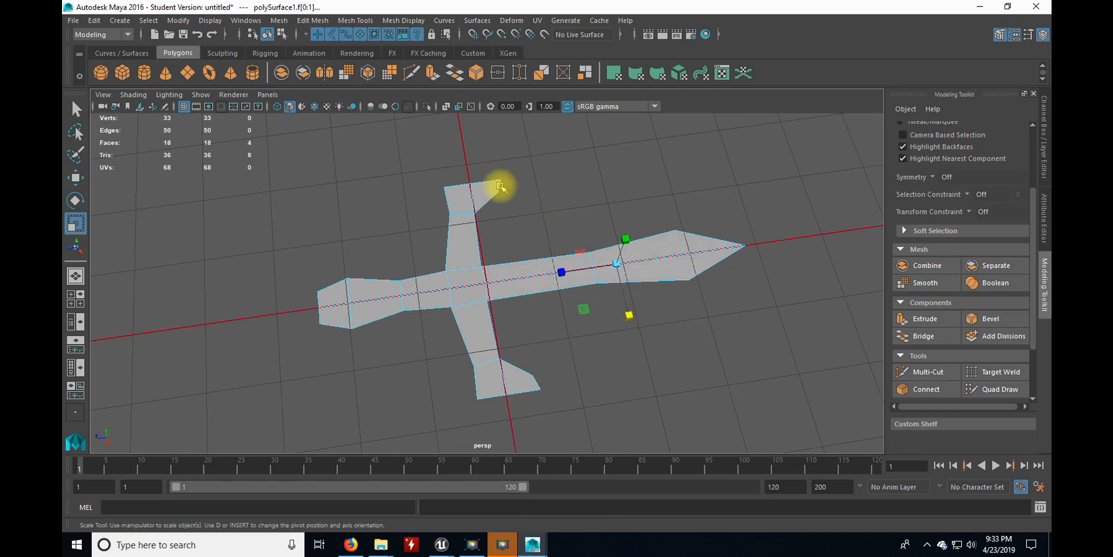
click(305, 20)
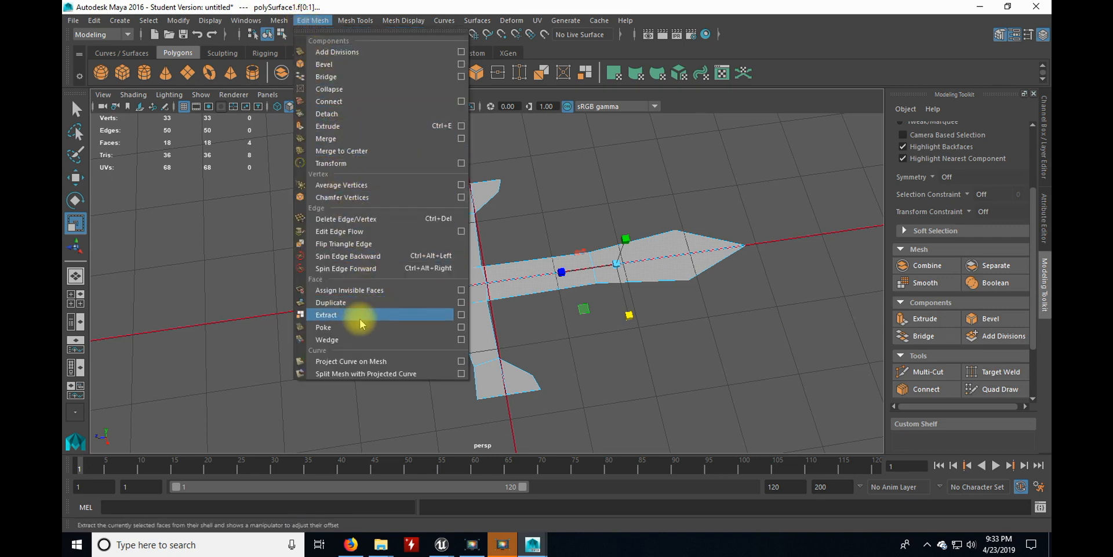
click(461, 315)
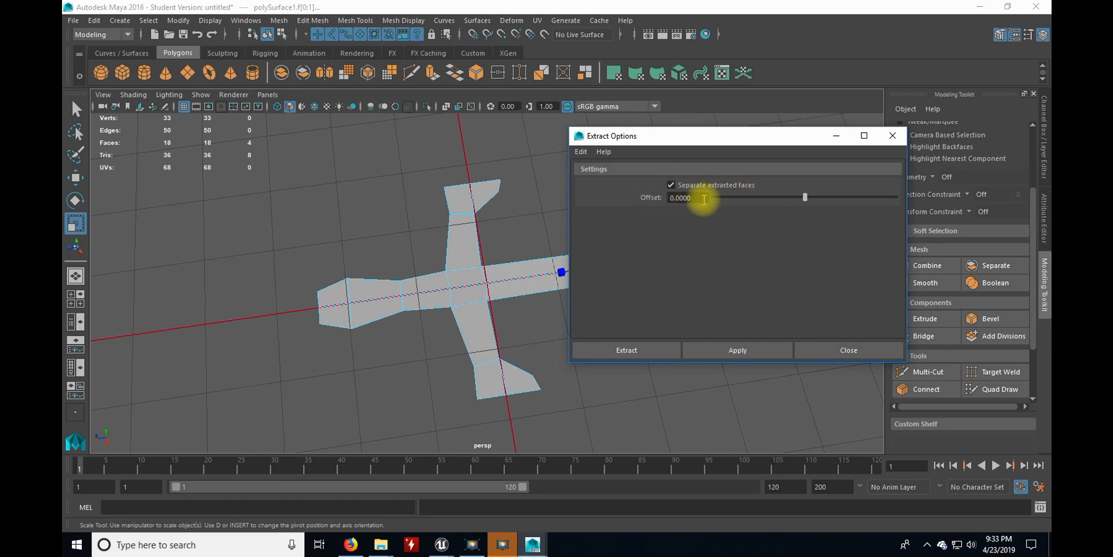
click(664, 352)
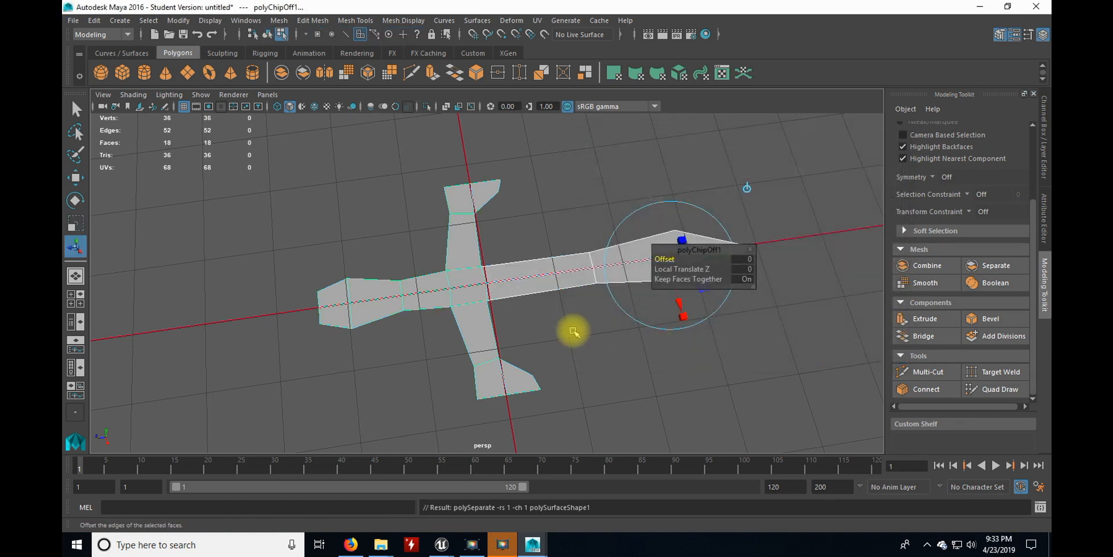
Select the separated guard and handle mesh and extrude its faces upward to give it thickness.
click(569, 325)
click(555, 281)
right_drag(514, 275, 572, 179)
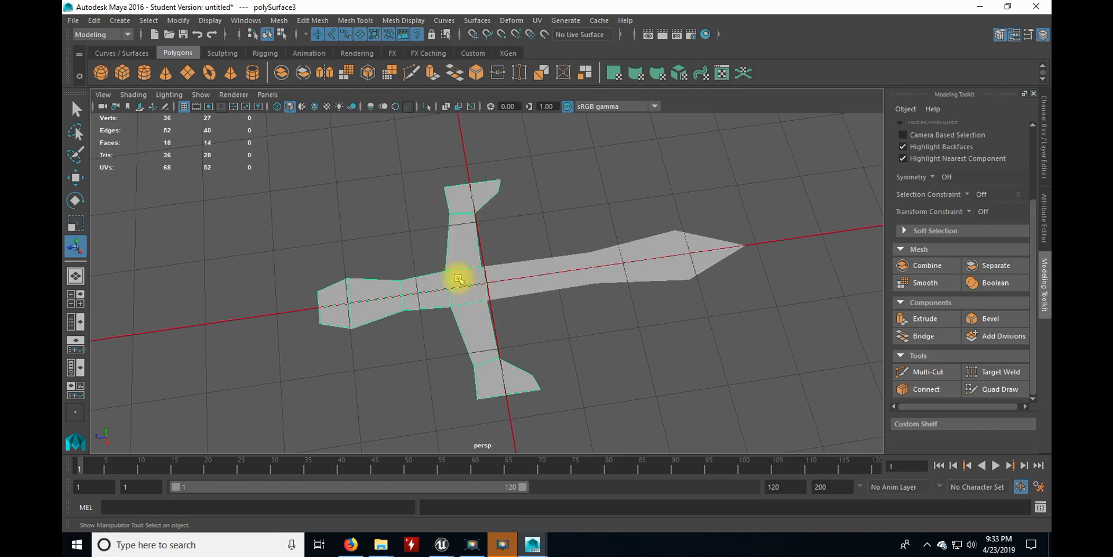
right_drag(462, 269, 498, 180)
click(433, 72)
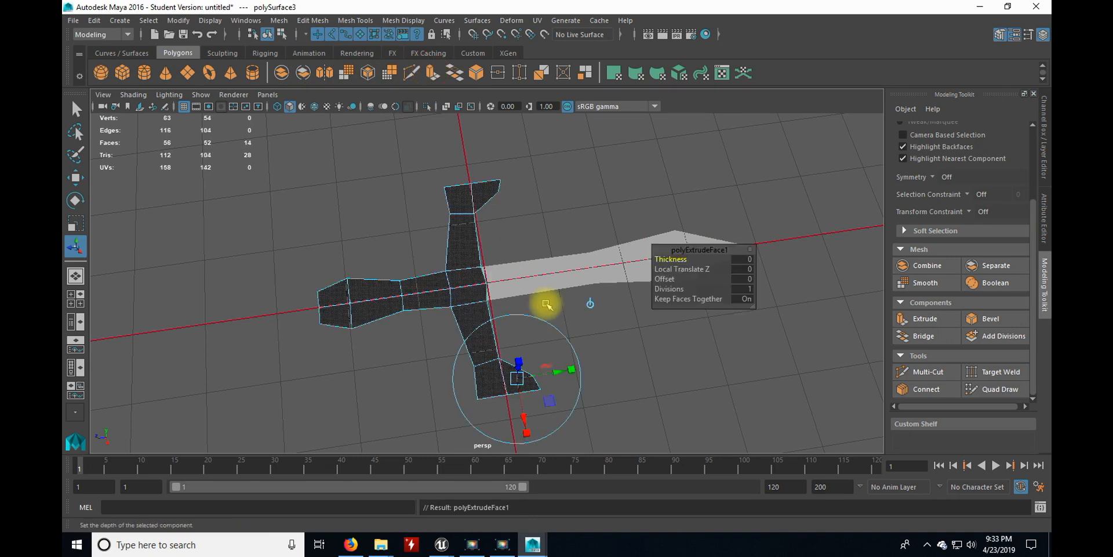
alt+drag(616, 347, 599, 286)
drag(488, 264, 496, 234)
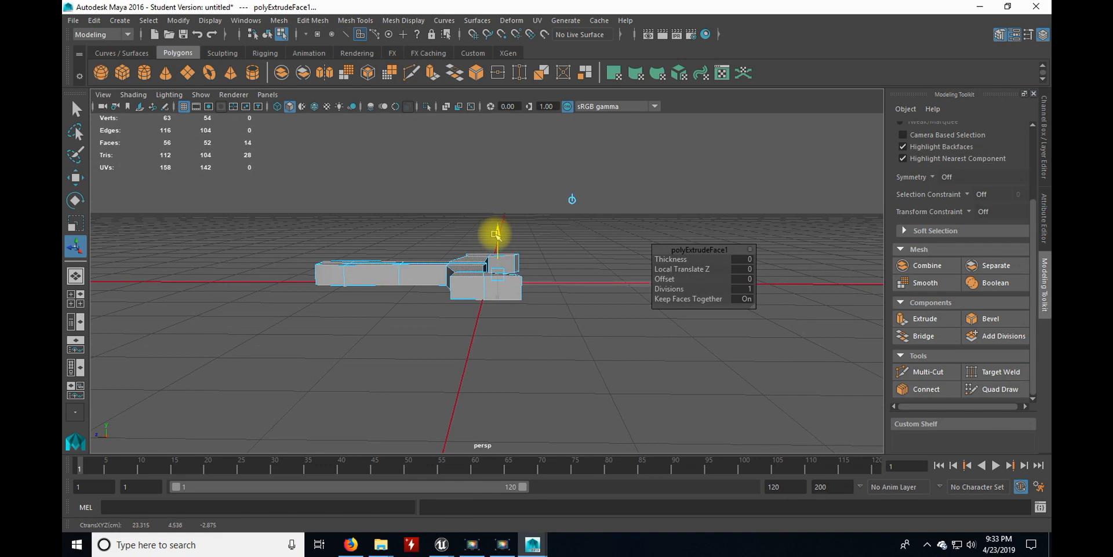
Select all the outer edges around the top face of the extruded guard and handle, leaving the interior edges unselected.
alt+drag(557, 280, 580, 297)
click(529, 339)
alt+drag(428, 328, 365, 340)
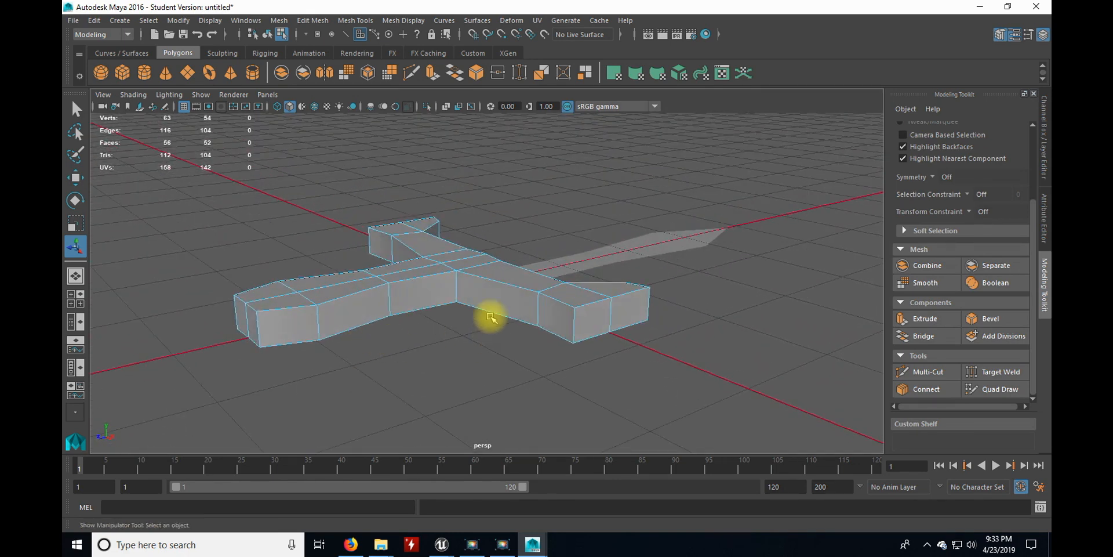
alt+drag(491, 317, 487, 336)
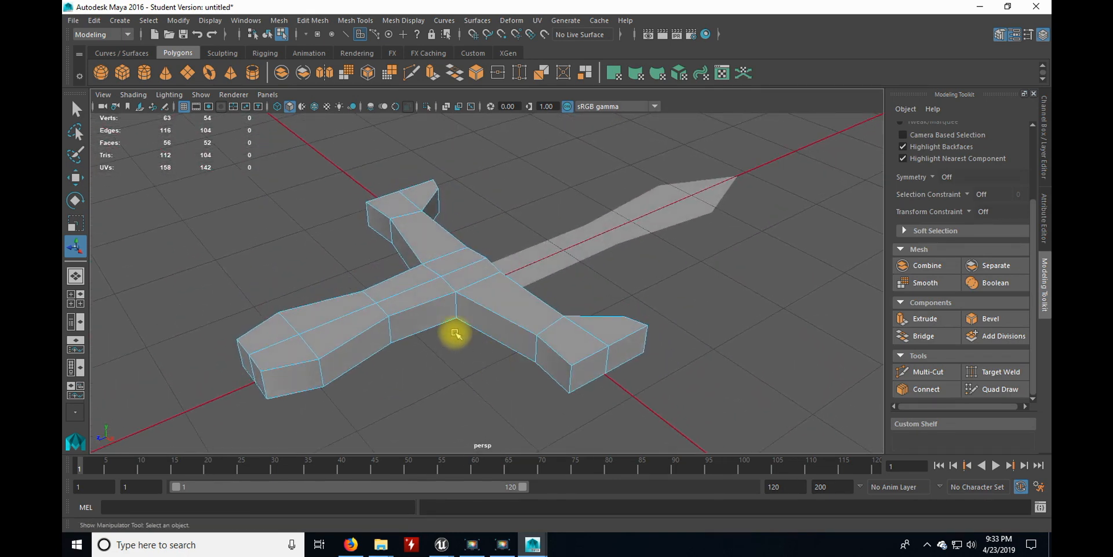
right_click(510, 318)
click(513, 174)
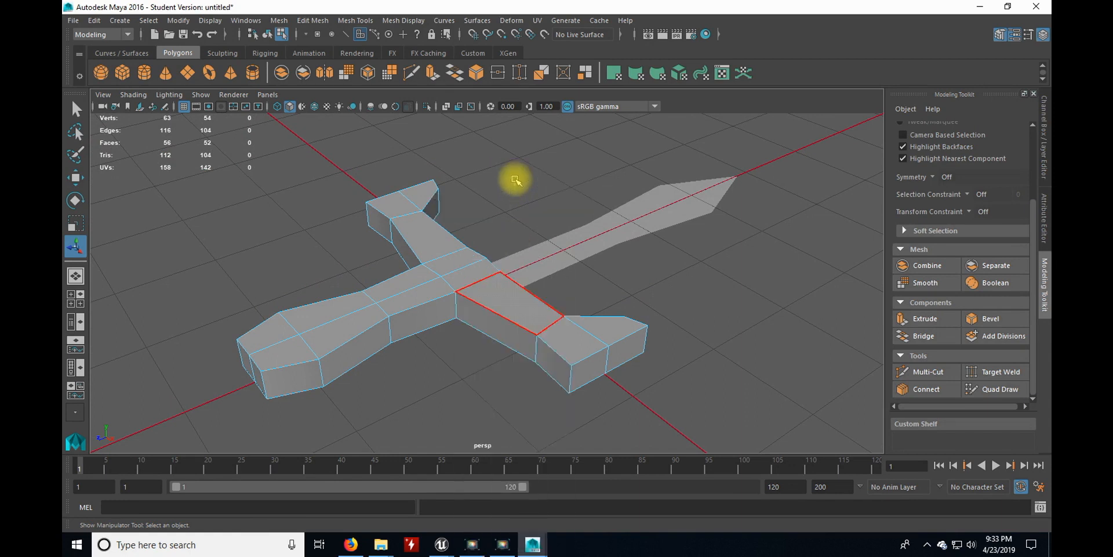
double_click(490, 320)
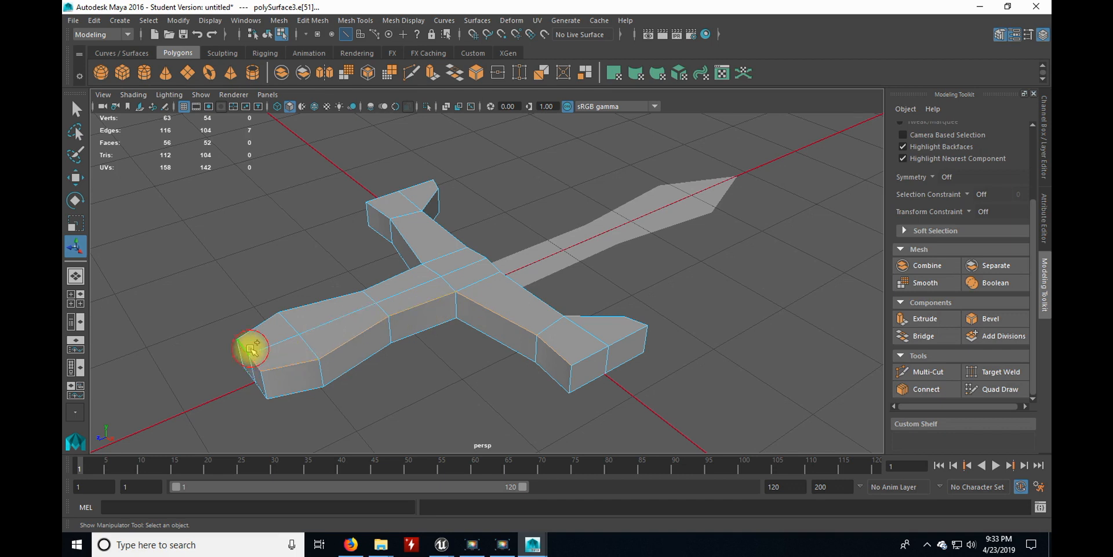
shift+click(417, 258)
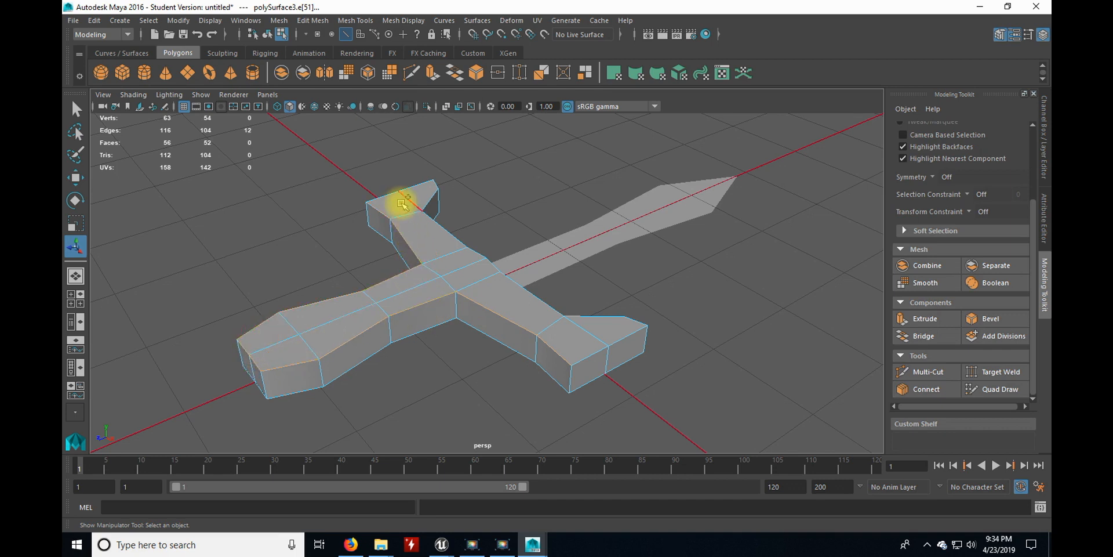
shift+click(432, 196)
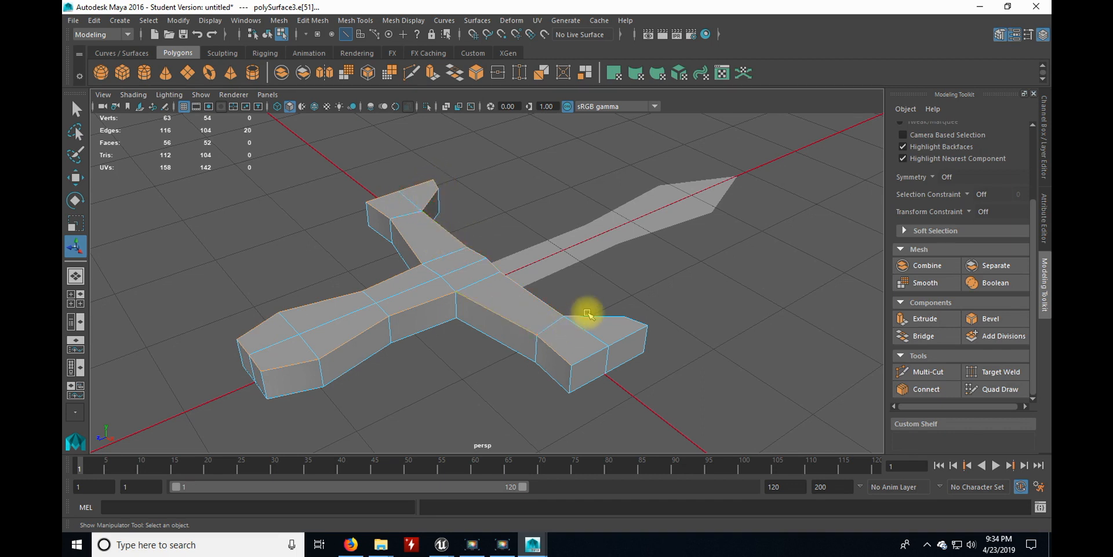
shift+click(635, 340)
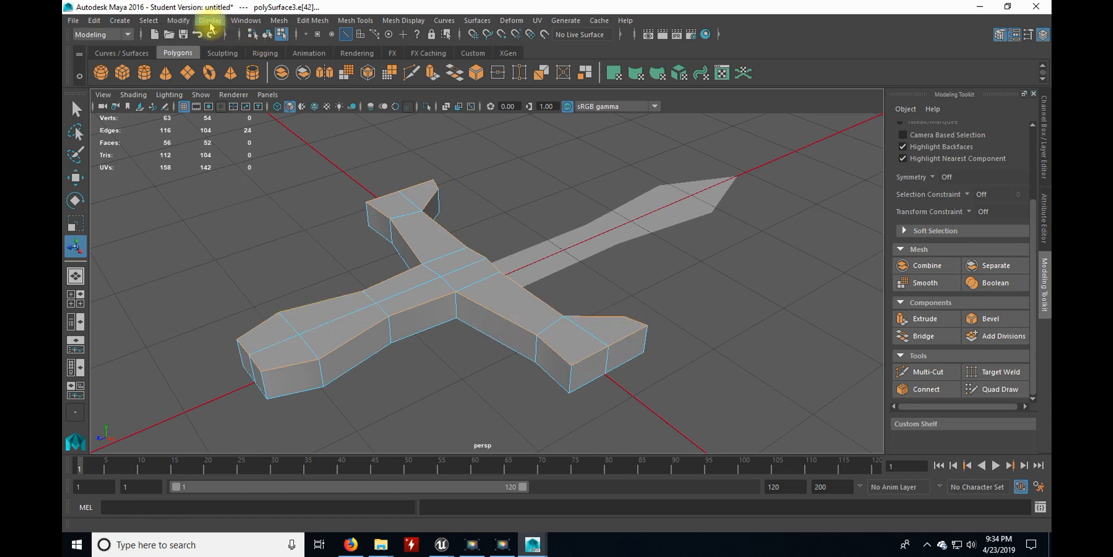
Bevel the selected top perimeter edges of the hilt with a fraction of 1 and one segment.
click(309, 21)
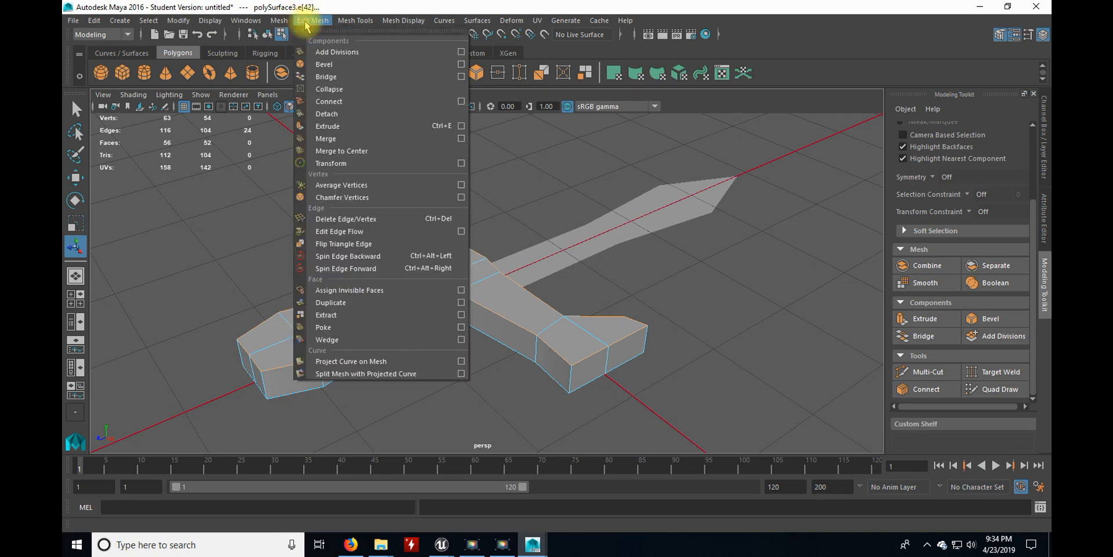
click(333, 64)
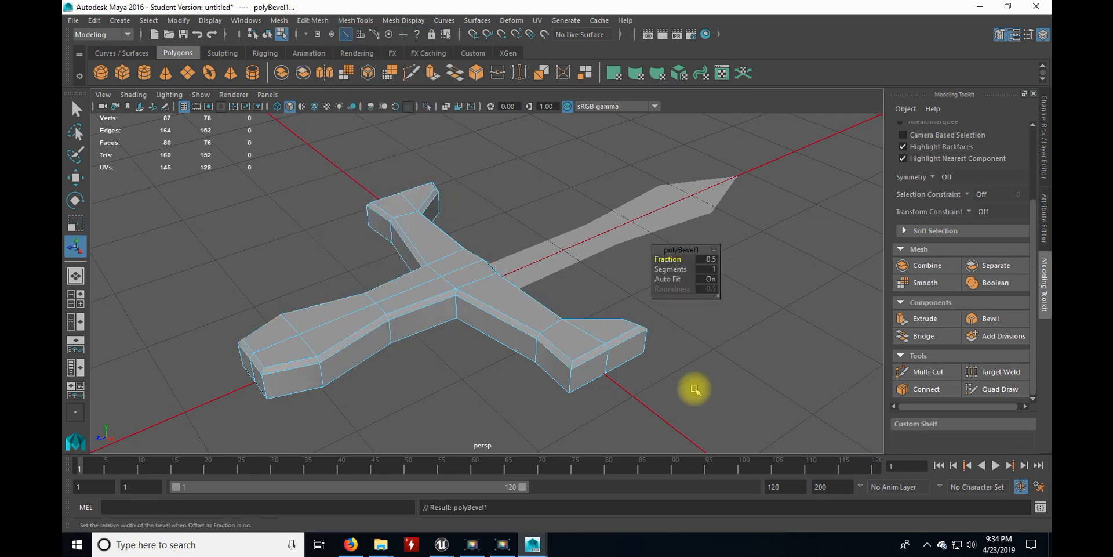
click(683, 367)
mouse_move(671, 354)
alt+mouse_down()
mouse_move(651, 273)
mouse_move(636, 356)
mouse_move(540, 346)
mouse_move(676, 350)
mouse_move(705, 368)
mouse_move(738, 338)
mouse_move(706, 360)
mouse_move(667, 363)
alt+mouse_up()
drag(676, 262, 684, 263)
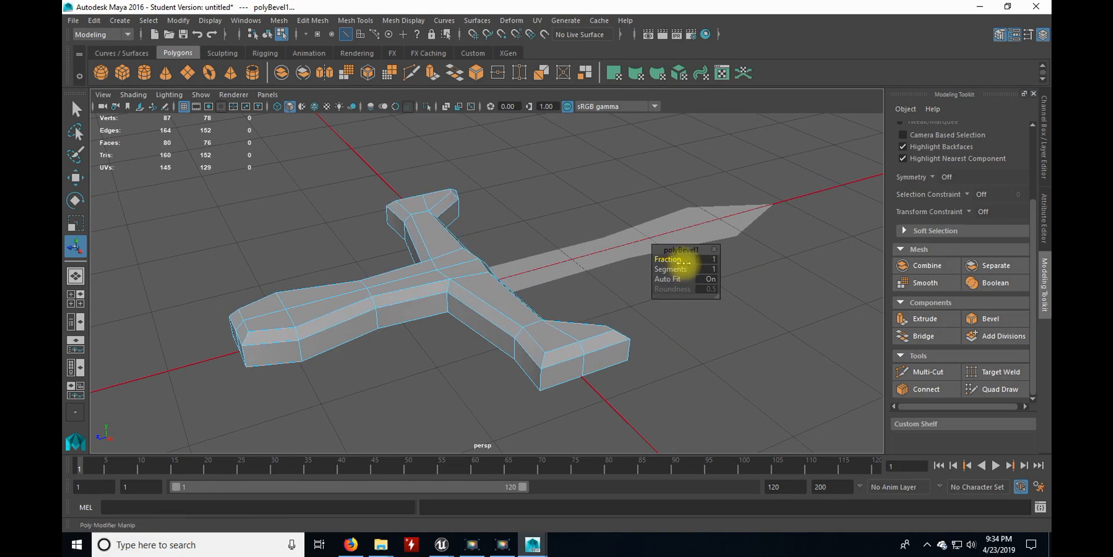
Select all the outer edges around the underside of the guard and handle.
alt+drag(545, 402, 508, 407)
alt+drag(415, 385, 365, 319)
click(251, 222)
shift+click(307, 228)
shift+click(435, 249)
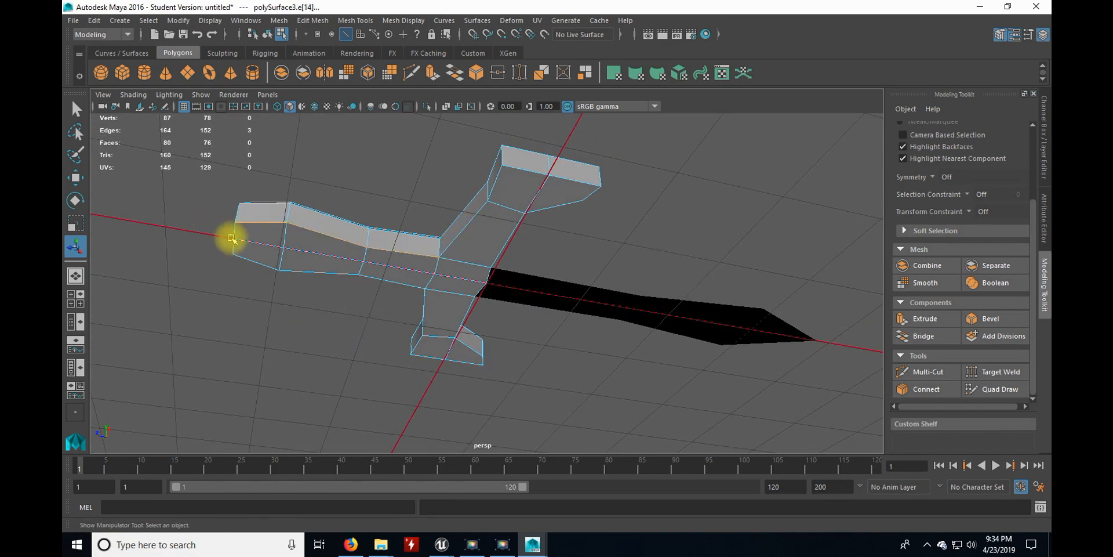
shift+click(247, 262)
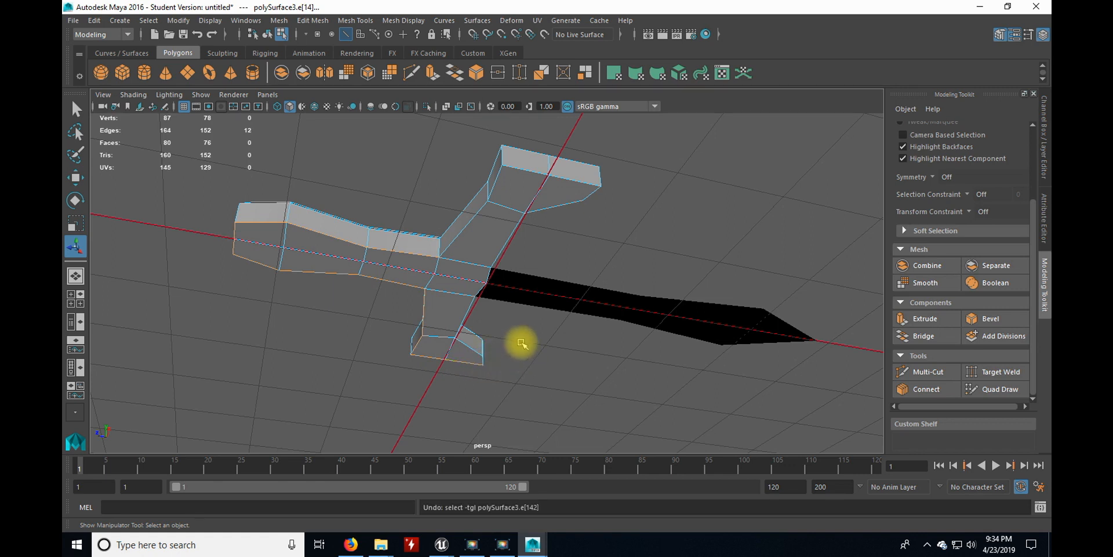
alt+drag(521, 344, 552, 348)
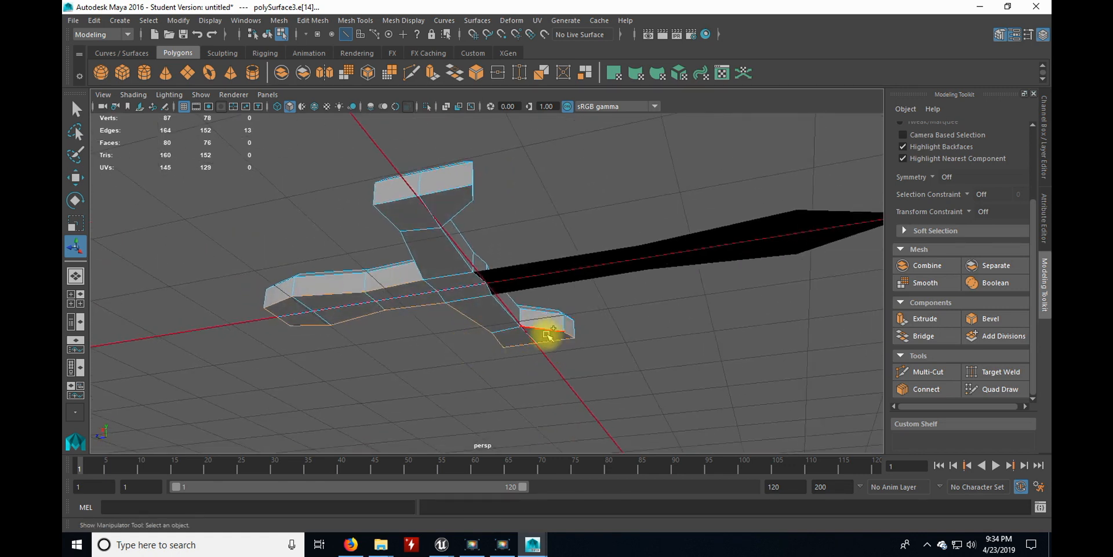
shift+double_click(511, 319)
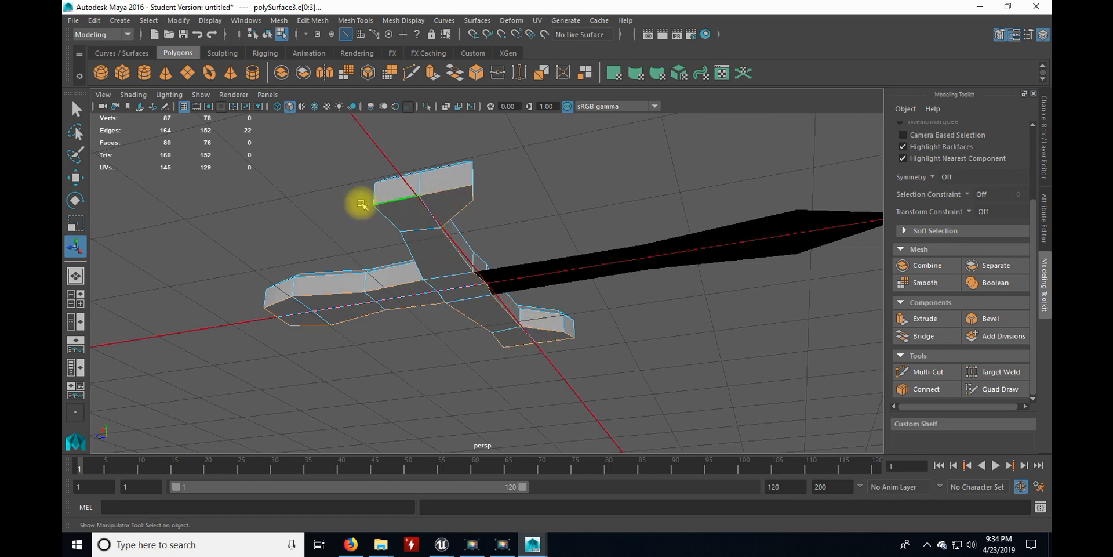
alt+drag(286, 194, 542, 200)
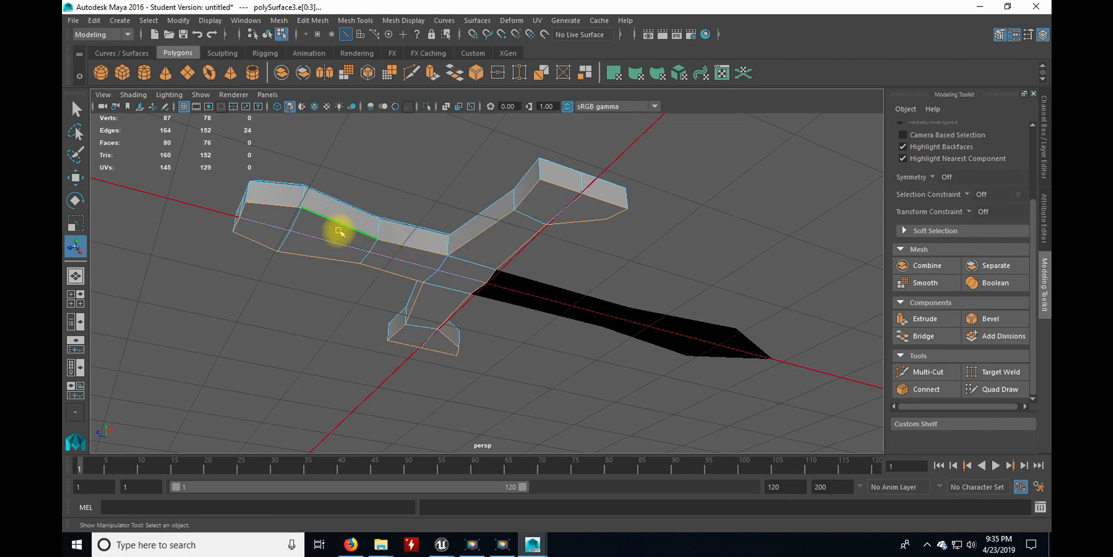
alt+drag(435, 176, 422, 196)
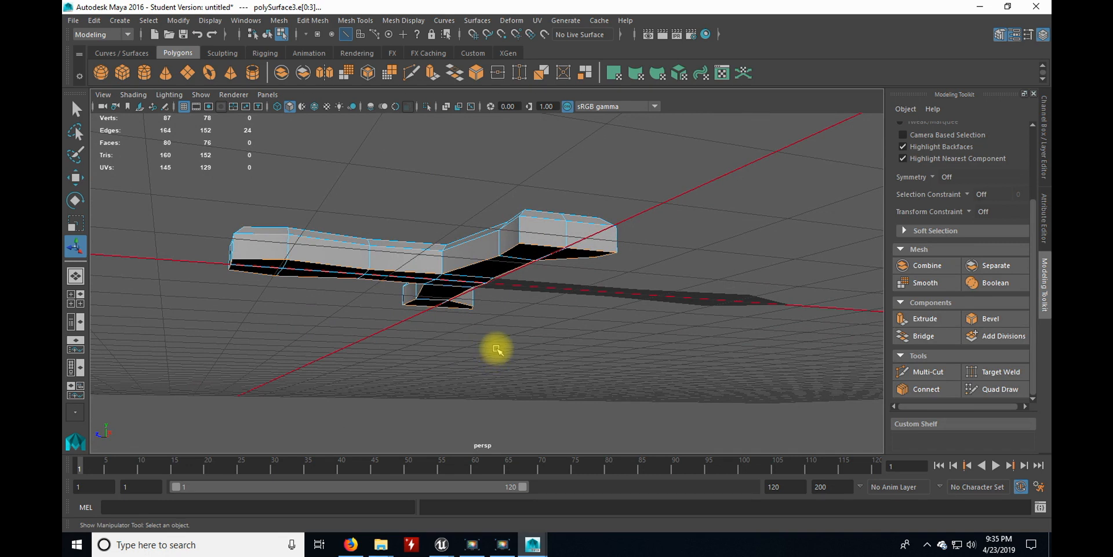
Bevel the selected underside edges of the hilt and increase the bevel fraction to match the top bevel.
key(ctrl+b)
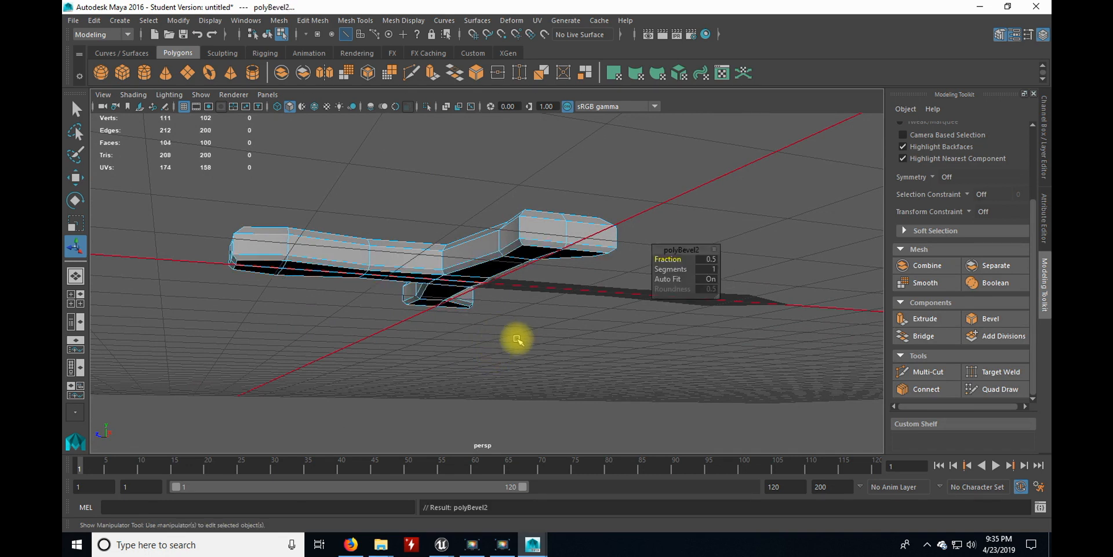
mouse_move(543, 328)
alt+mouse_down()
mouse_move(552, 358)
mouse_move(546, 331)
mouse_move(545, 345)
alt+mouse_up()
drag(671, 256, 691, 261)
alt+drag(584, 347, 482, 350)
Center the hilt object's pivot and, in the front view, move the hilt vertically until it is centred on the horizontal axis.
right_drag(382, 286, 443, 181)
alt+drag(479, 312, 468, 285)
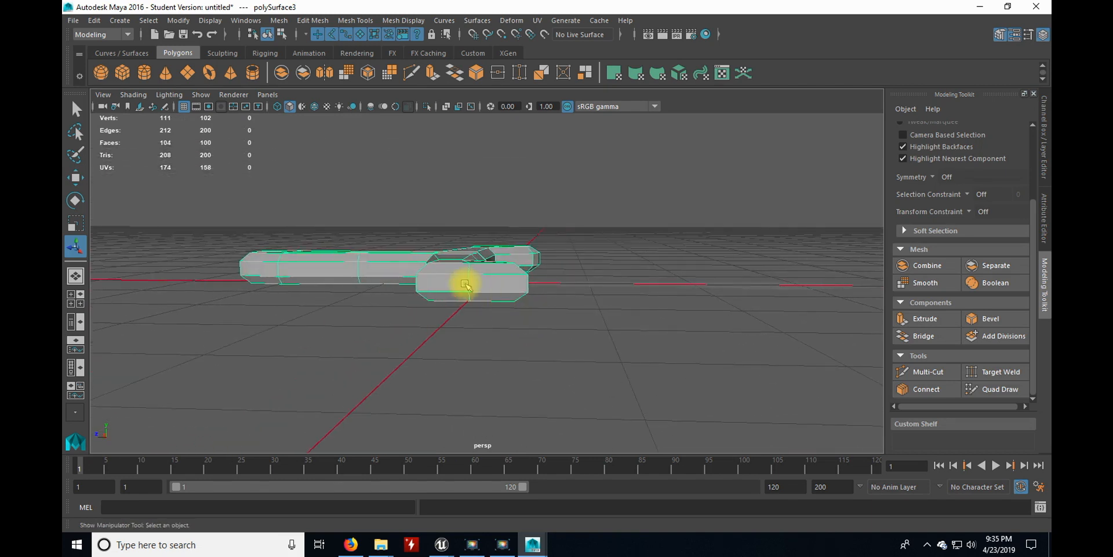
key(space)
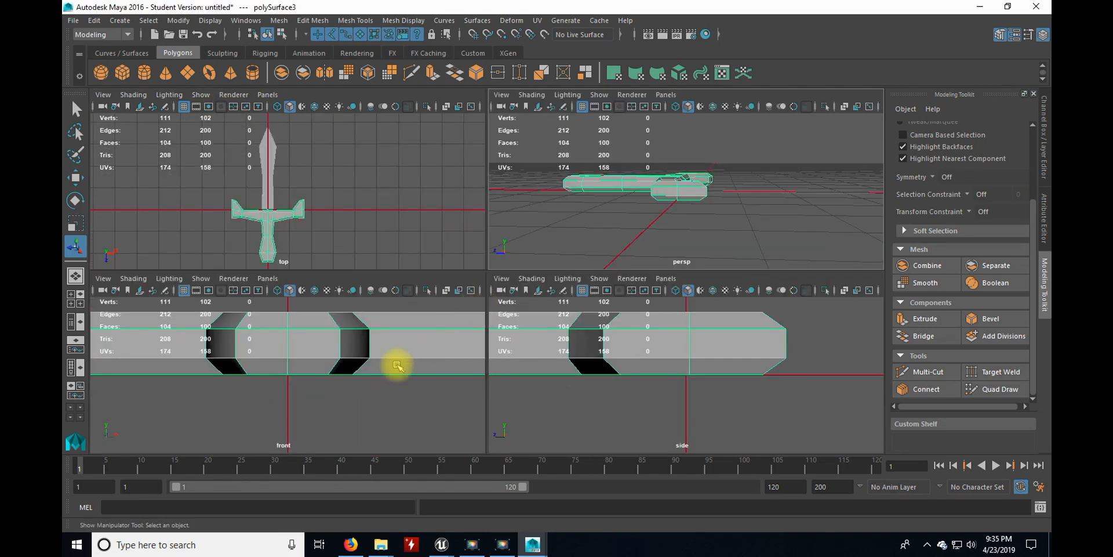
key(space)
scroll(423, 335, down, 6)
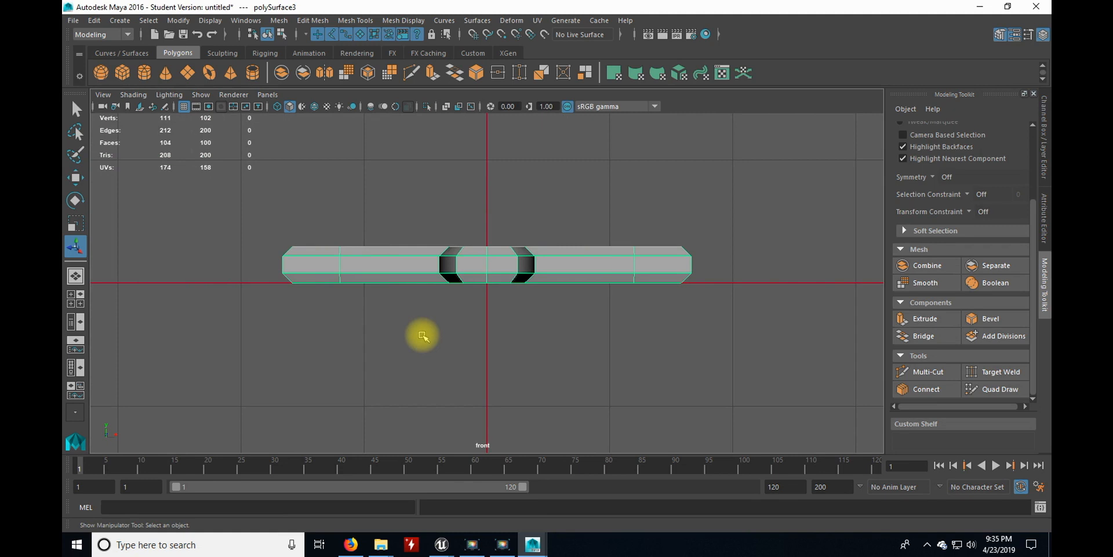
key(w)
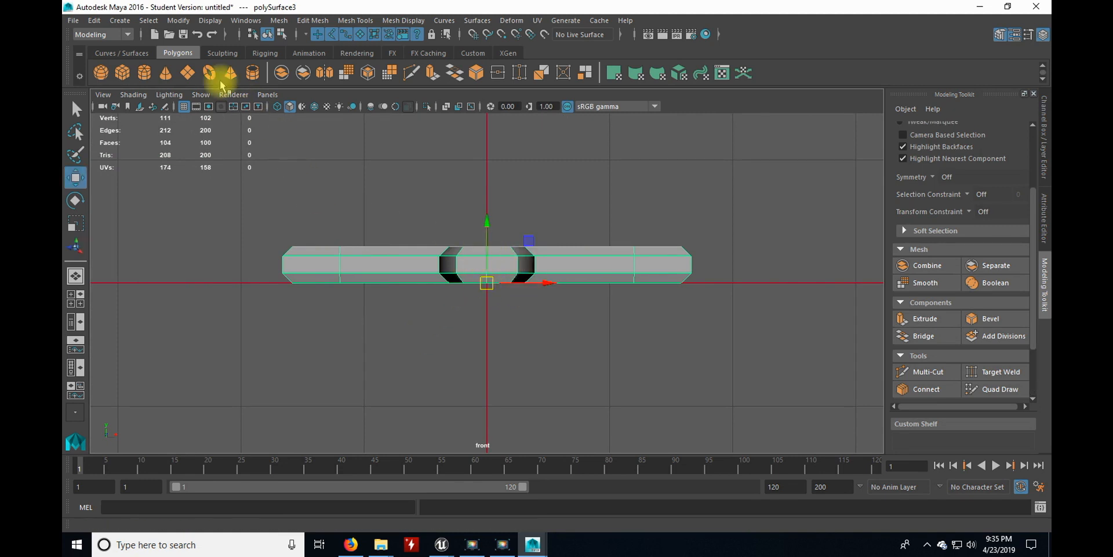
click(184, 20)
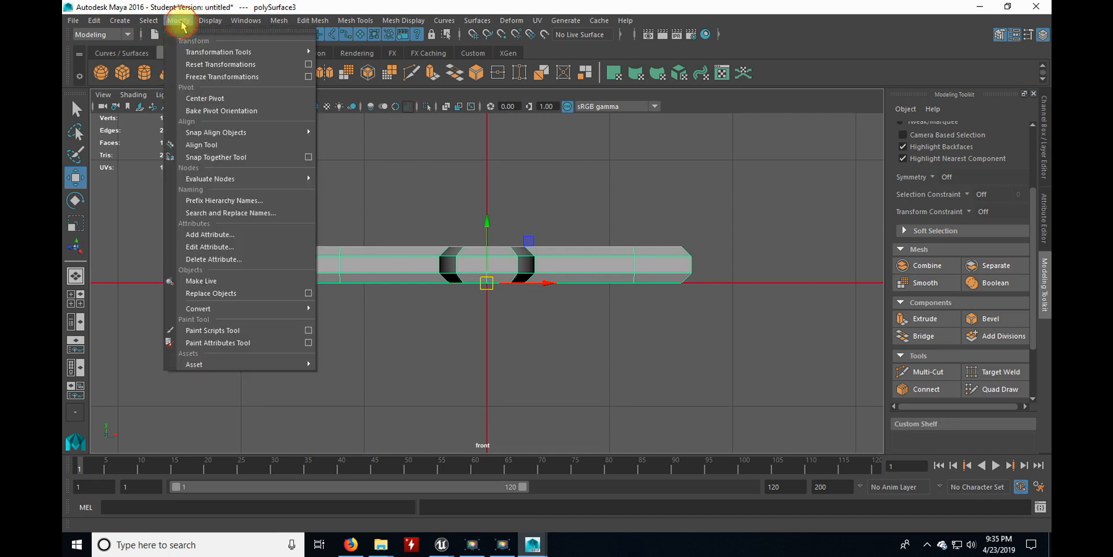
mouse_move(213, 134)
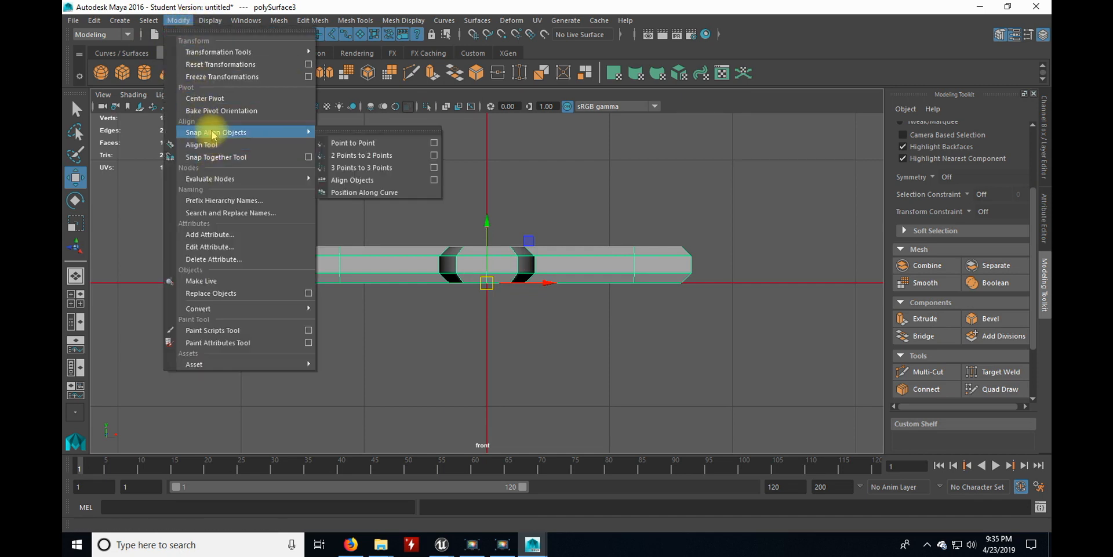
click(211, 99)
drag(487, 208, 487, 190)
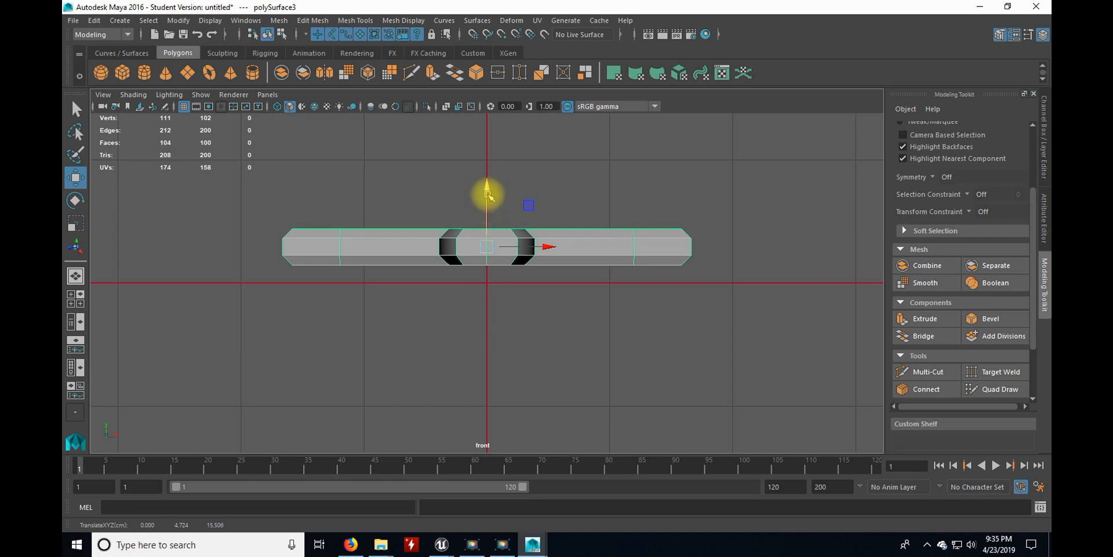
drag(486, 187, 489, 276)
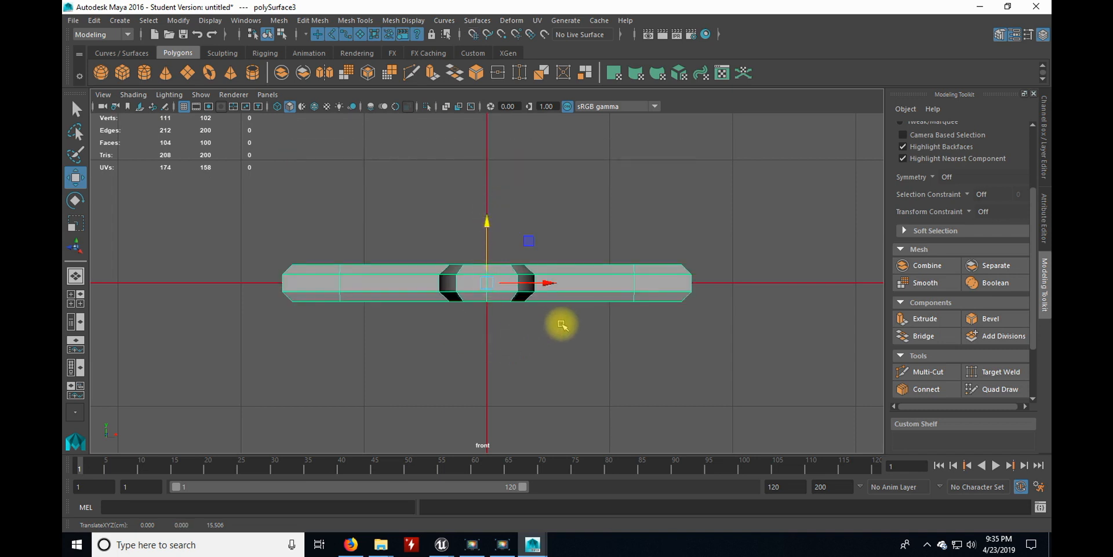
Insert an edge loop around the middle of the hilt's side walls and adjust its height toward the horizontal axis line.
click(350, 22)
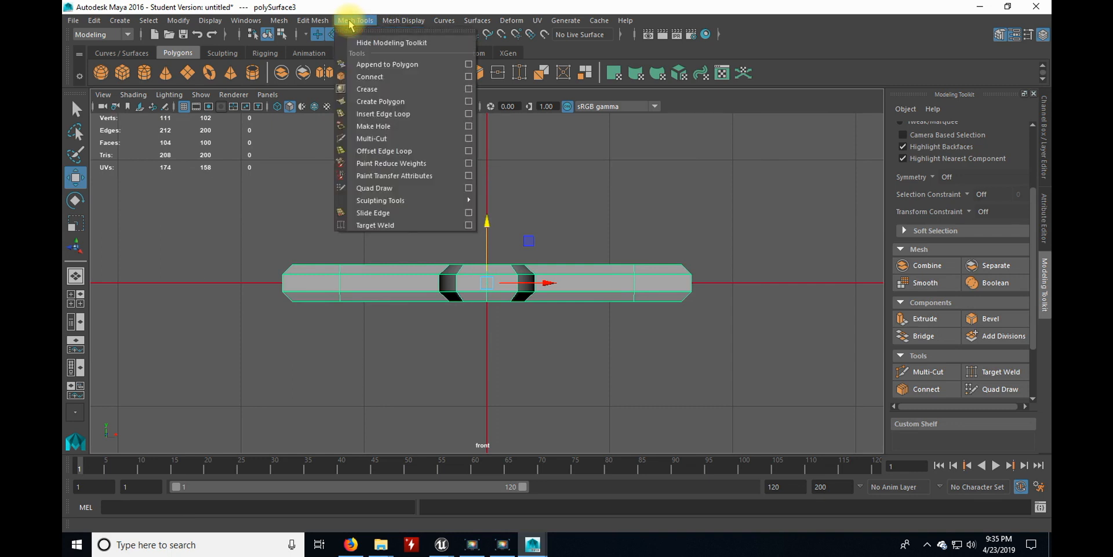
click(384, 110)
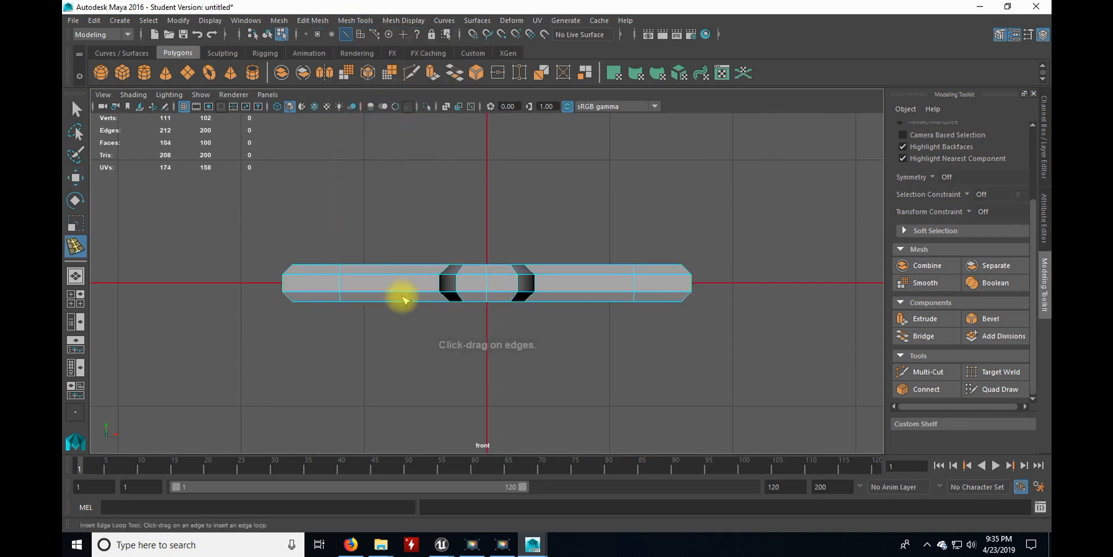
click(341, 286)
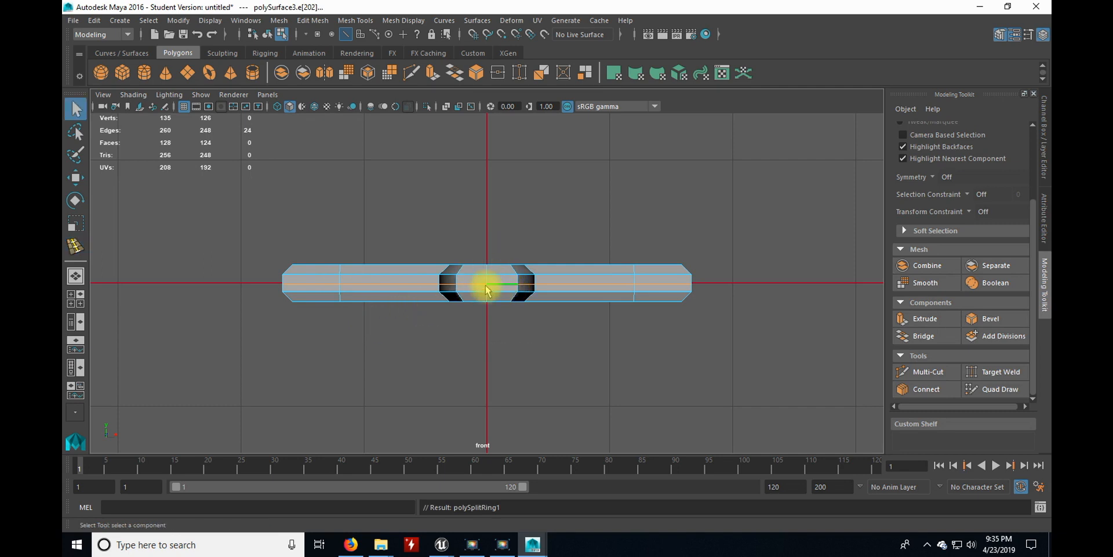
key(w)
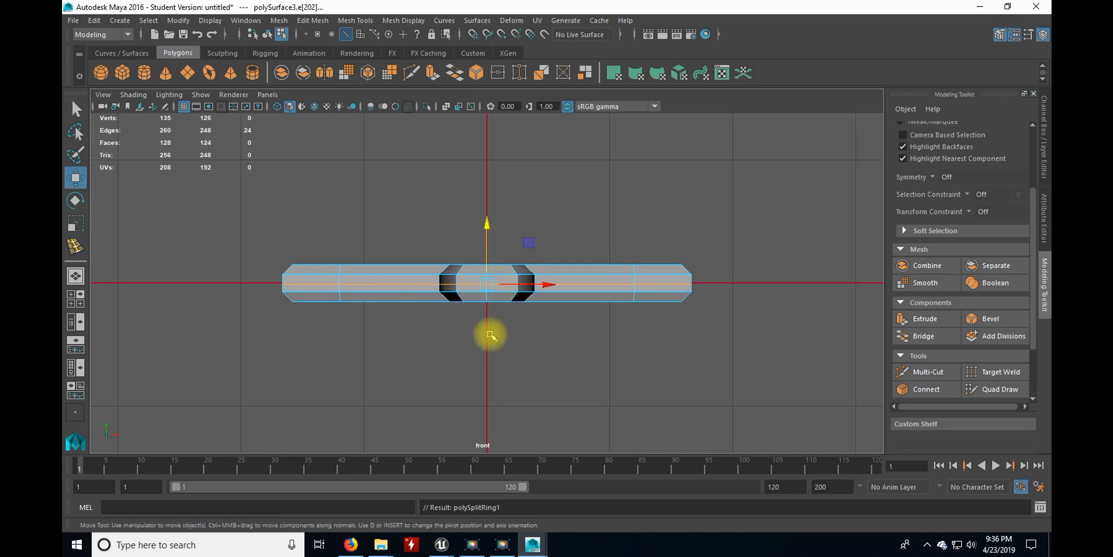
click(486, 225)
drag(487, 223, 489, 251)
In the perspective view, select the blade object and extrude its faces upward with a Local Translate Z of about 1.44.
key(space)
key(space)
alt+drag(688, 220, 555, 335)
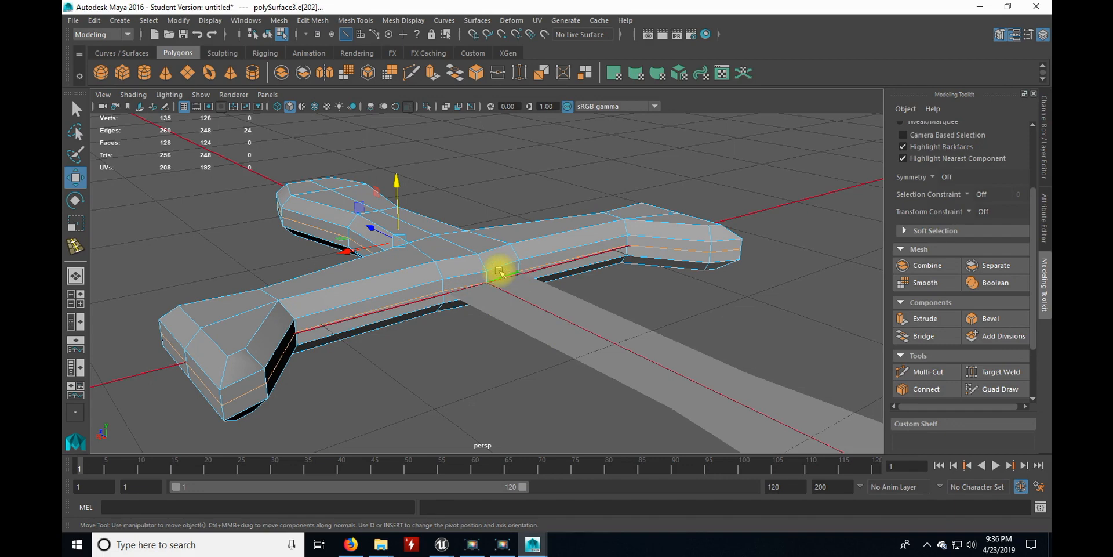
alt+drag(469, 313, 532, 291)
click(545, 327)
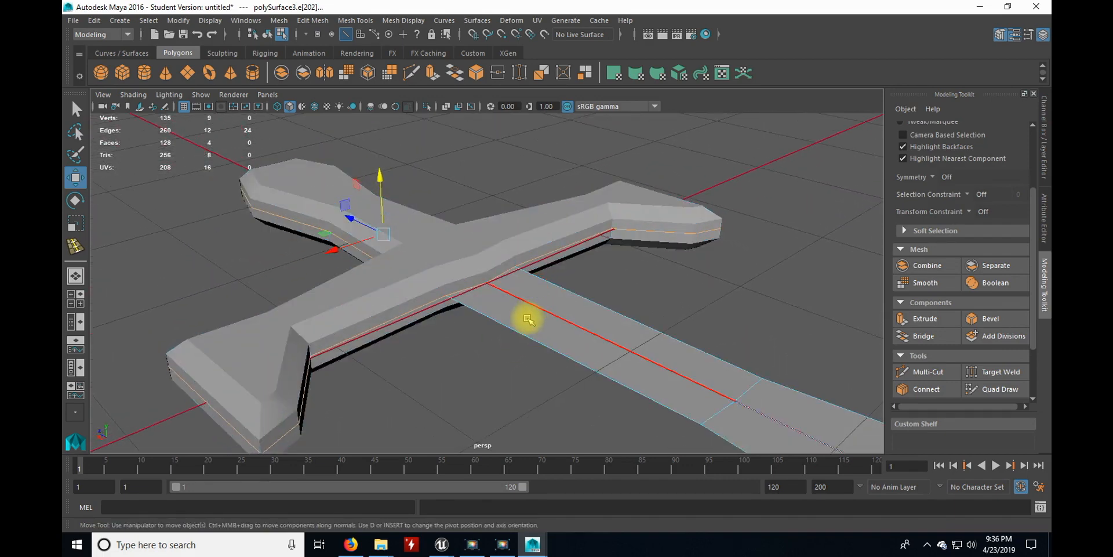
alt+drag(497, 356, 527, 290)
right_drag(527, 289, 572, 185)
click(562, 316)
alt+drag(562, 315, 600, 296)
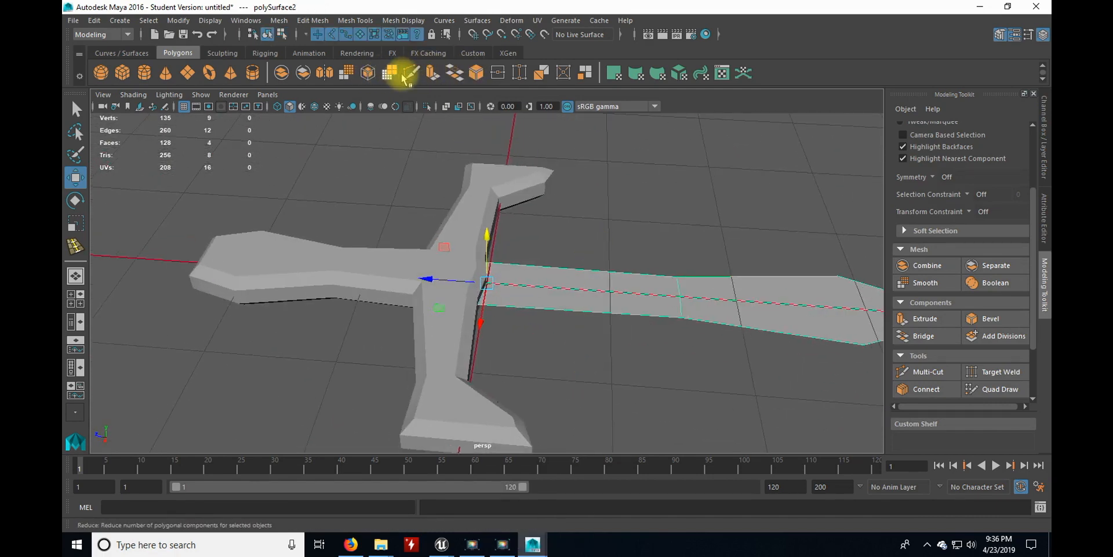
click(440, 87)
alt+drag(547, 347, 495, 315)
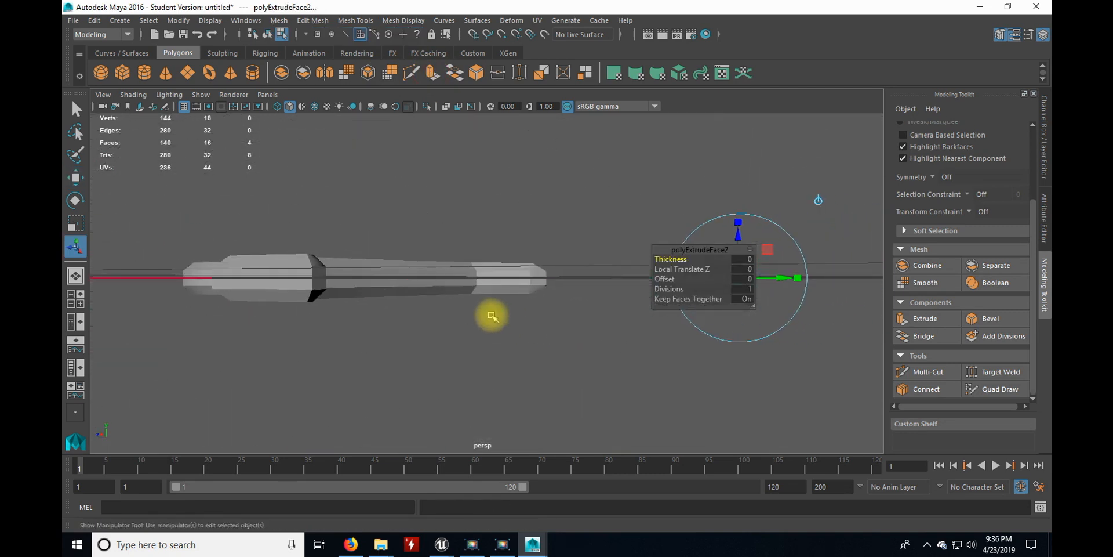
drag(739, 237, 740, 228)
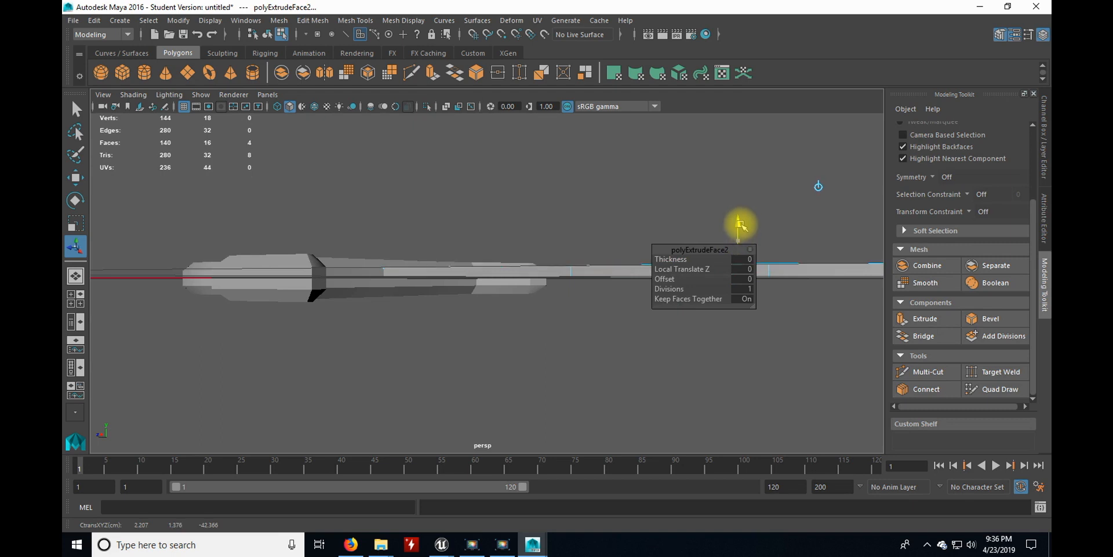
alt+drag(740, 223, 579, 197)
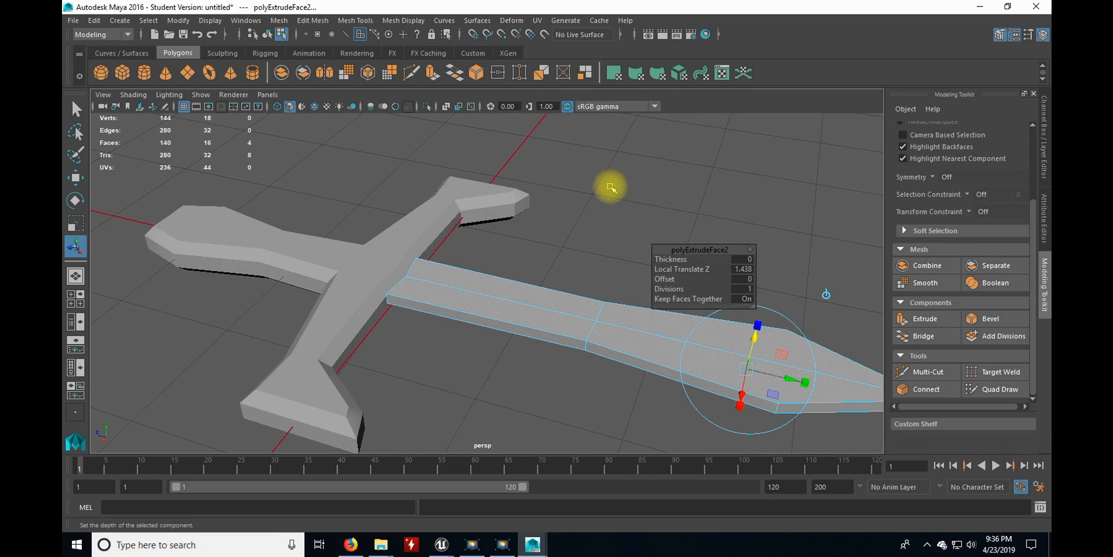
Center the blade object's pivot and, in the side view, move the blade vertically until it is centred on the hilt's mid-height.
alt+drag(589, 263, 545, 274)
right_drag(544, 272, 596, 179)
click(544, 276)
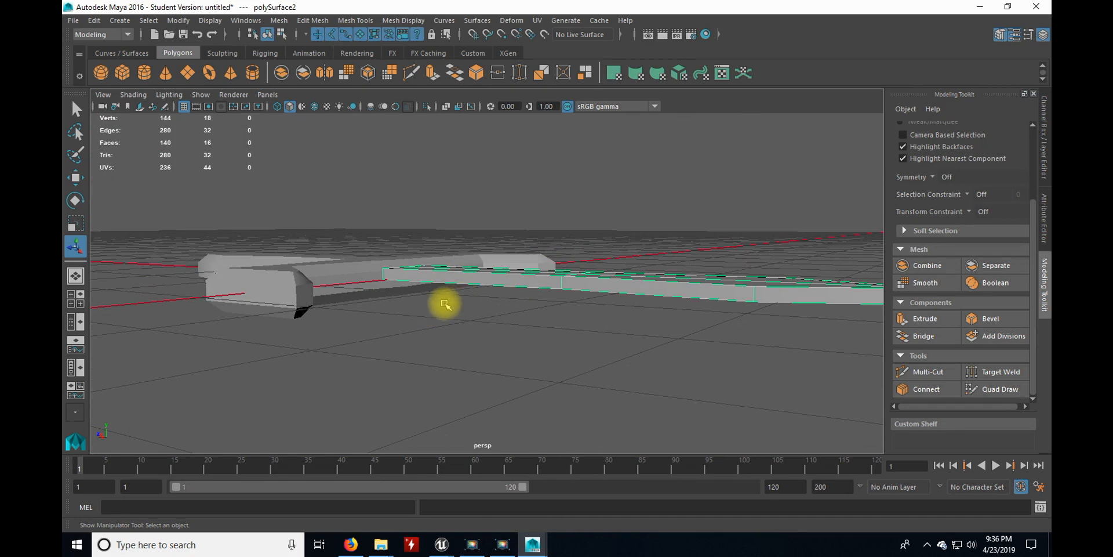
click(178, 20)
click(219, 100)
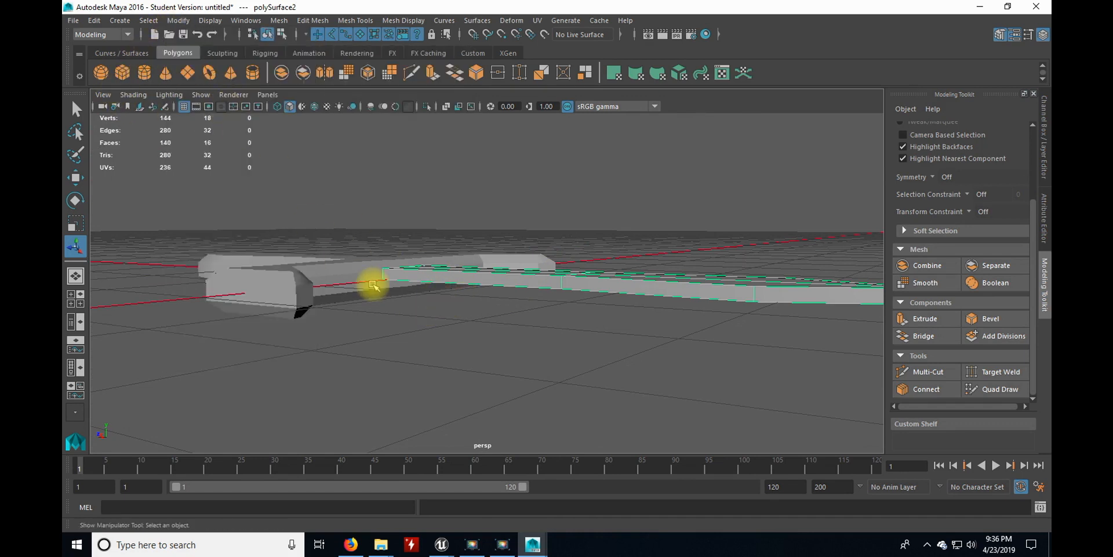
key(w)
key(space)
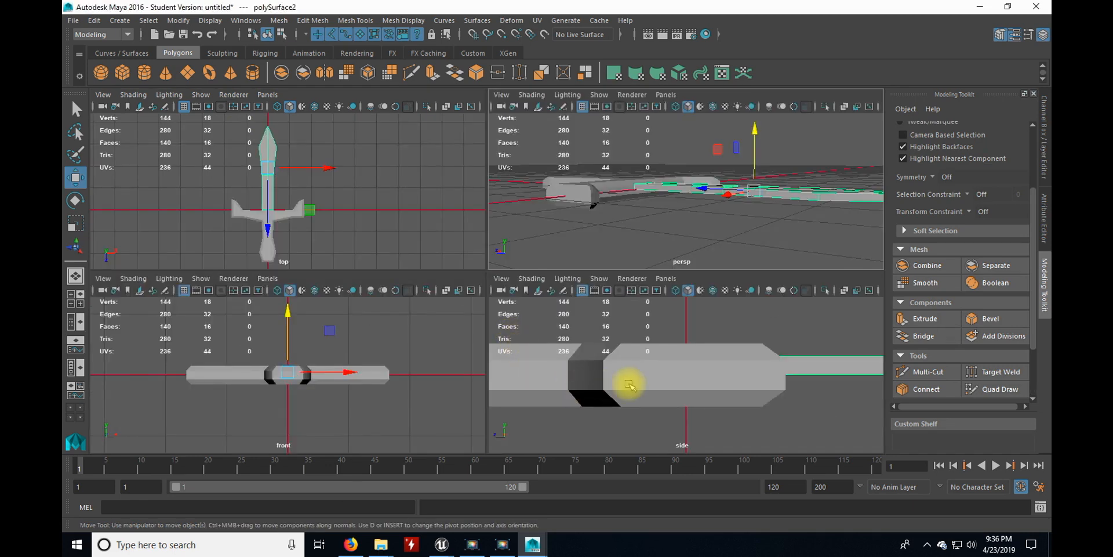
key(space)
scroll(642, 373, down, 5)
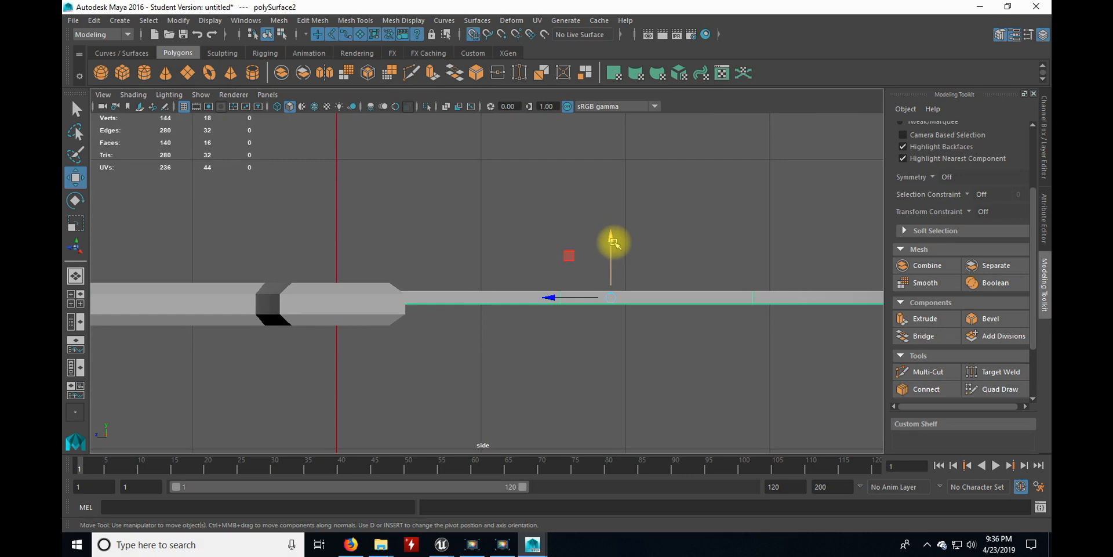
drag(613, 242, 610, 265)
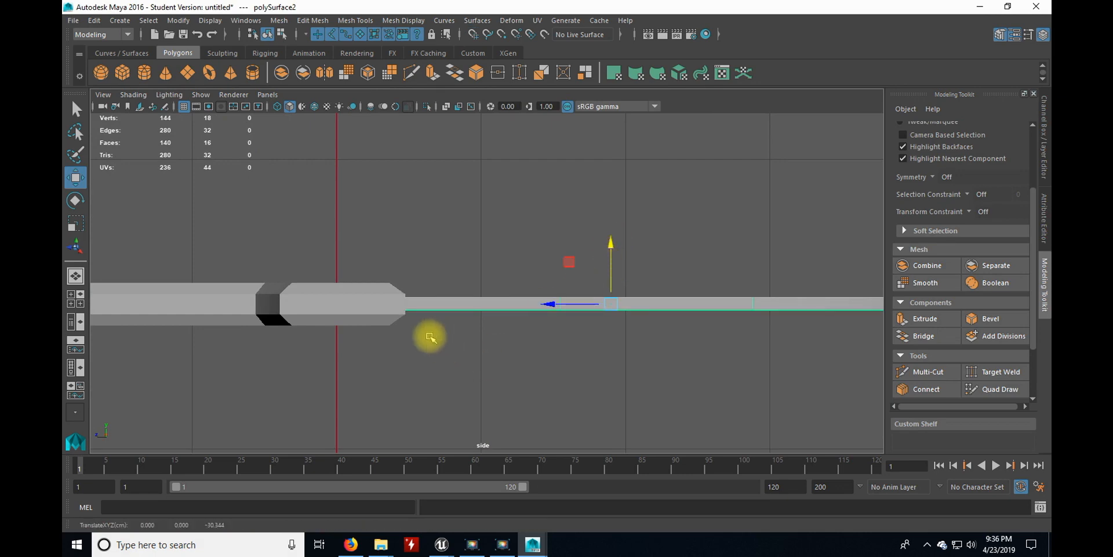
In the perspective view, select the hilt and blade and insert an edge loop around the blade's side walls.
key(space)
key(space)
alt+drag(567, 293, 463, 314)
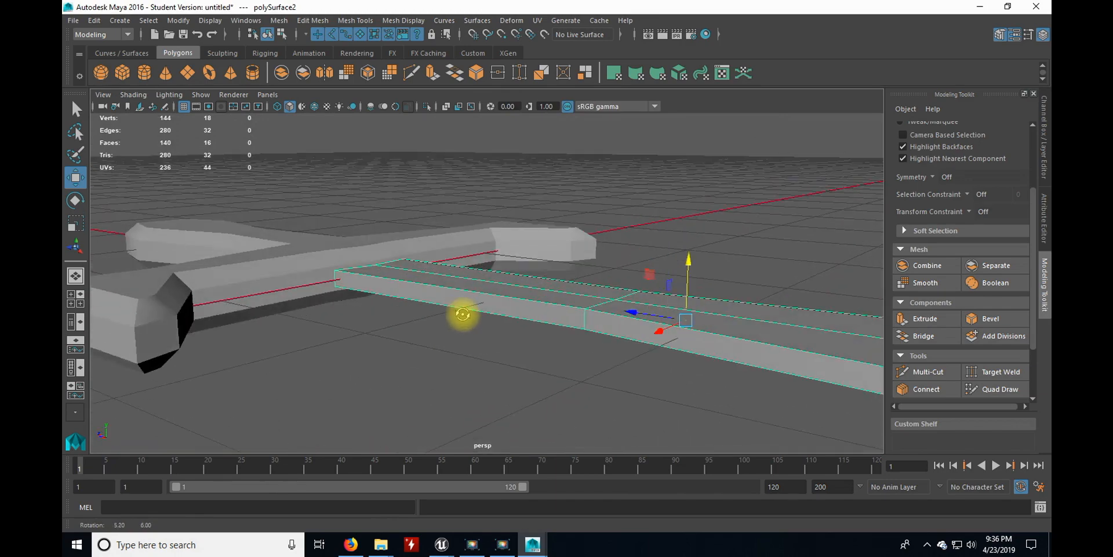
click(313, 283)
shift+click(392, 284)
alt+drag(380, 299, 352, 282)
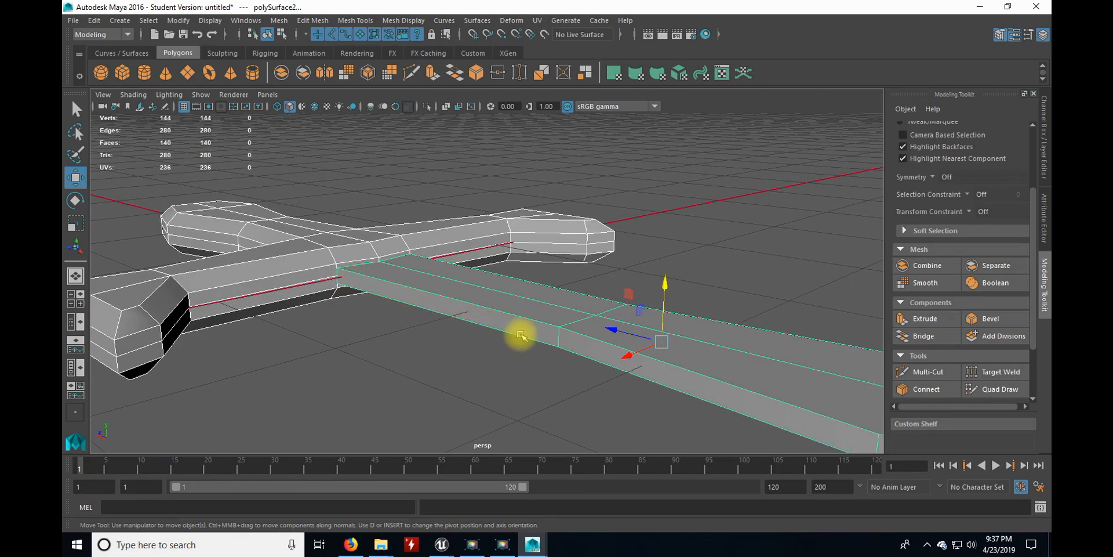
alt+drag(516, 305, 467, 318)
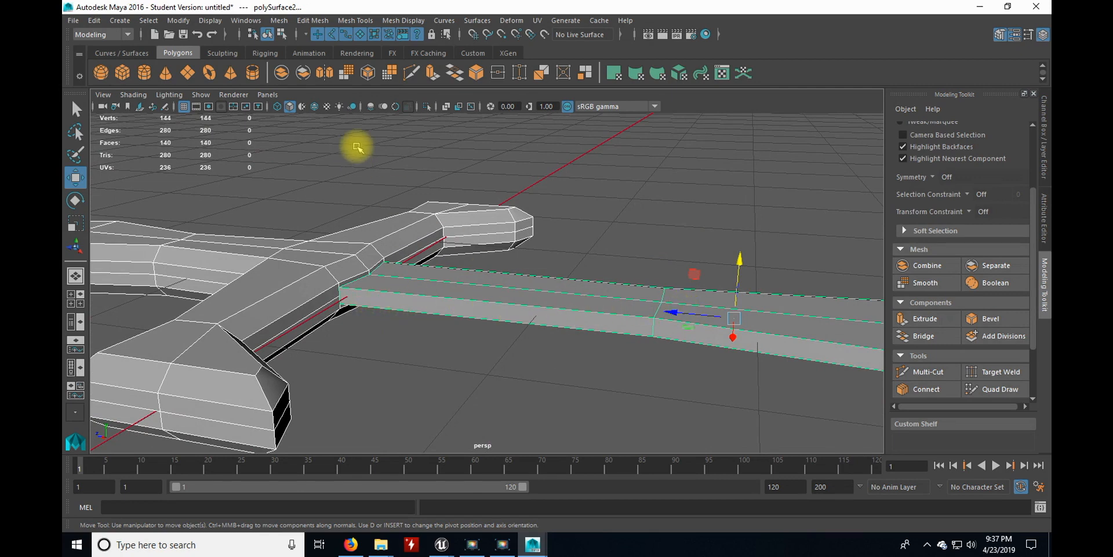
click(388, 21)
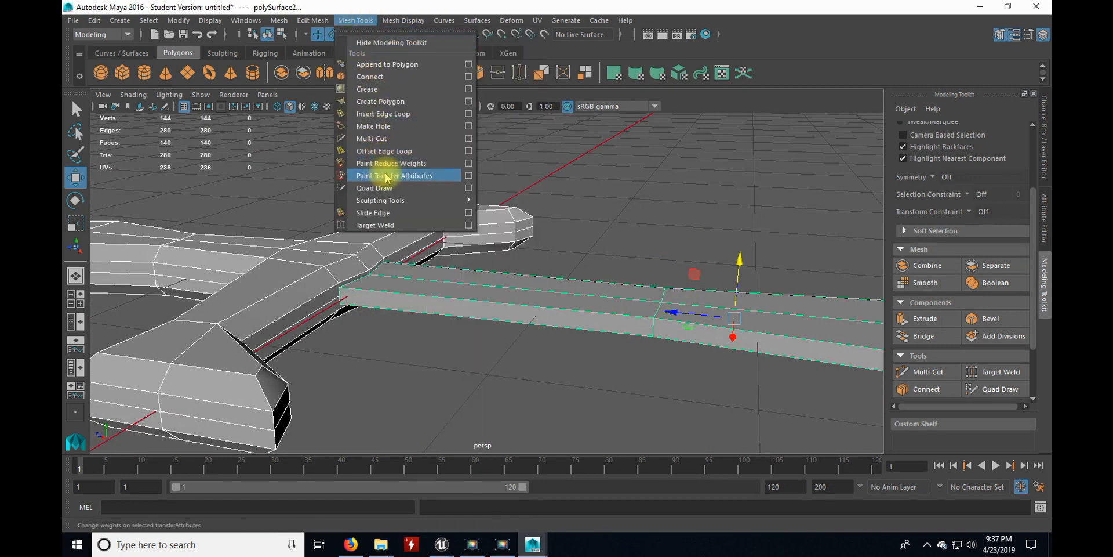
click(379, 114)
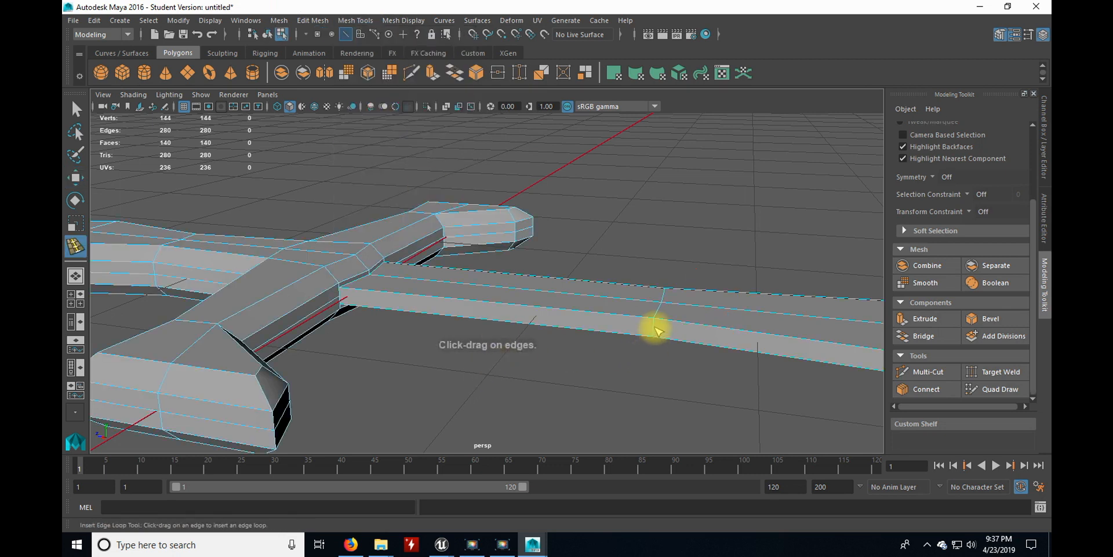
click(657, 331)
In the side view, move the blade's new edge loop vertically onto the mid-height of its side walls.
key(space)
key(space)
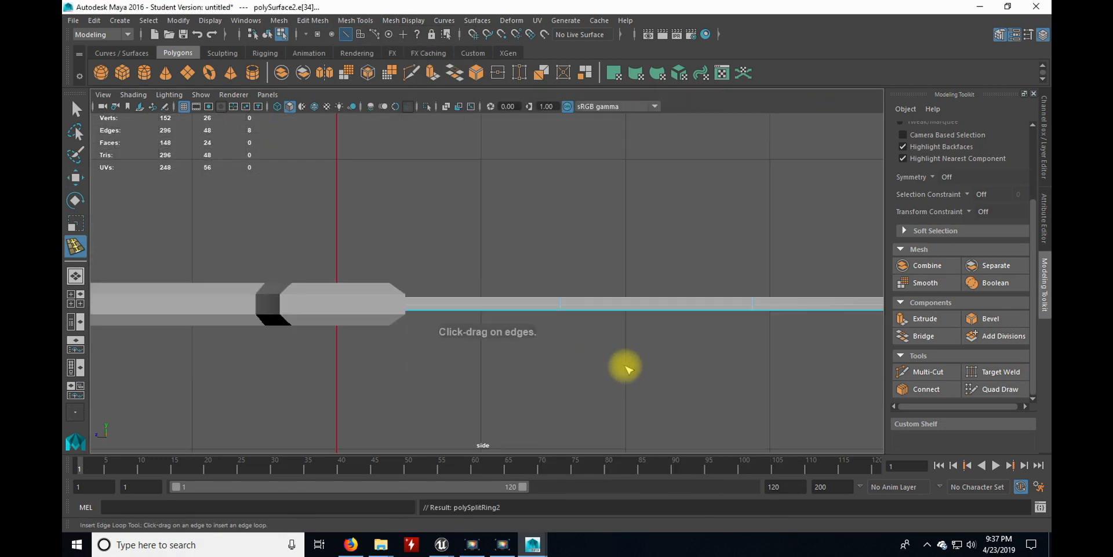
key(w)
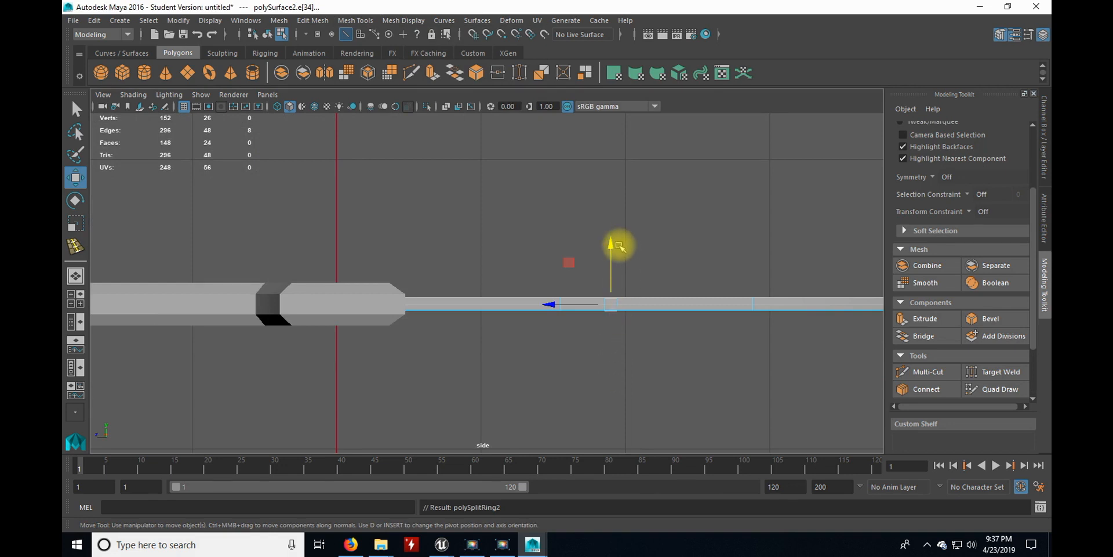
drag(613, 245, 597, 273)
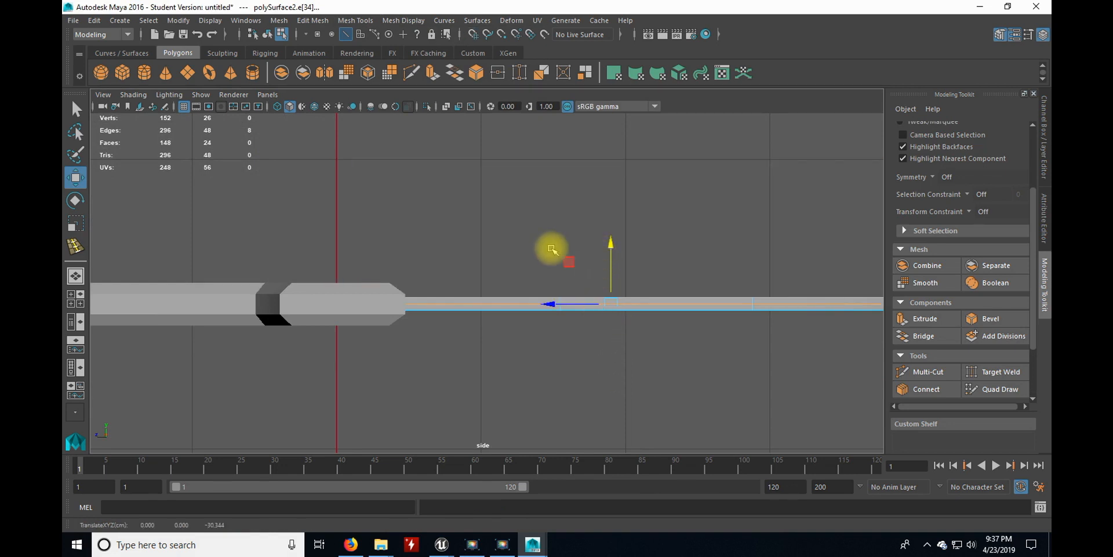
In the perspective view, select the blade's outer border edges on both its upper and lower faces, from the hilt to the tip.
key(space)
key(space)
alt+drag(599, 368, 451, 313)
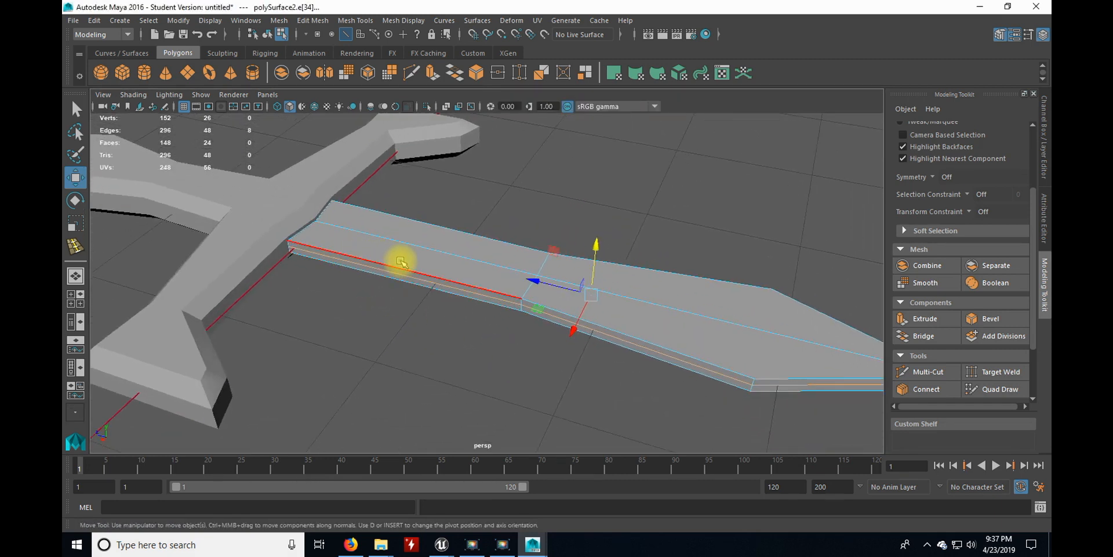
click(401, 265)
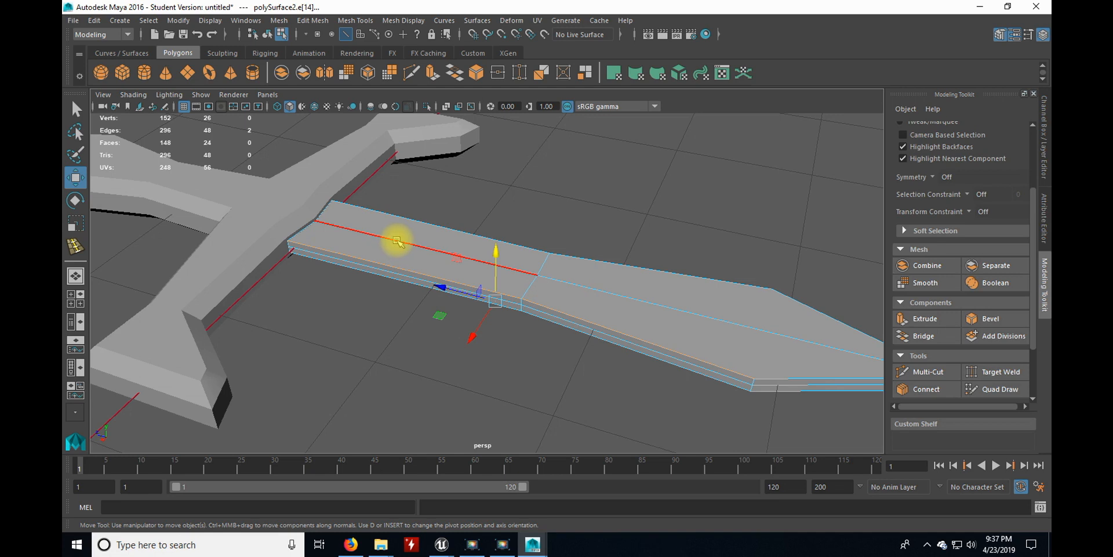
shift+click(404, 226)
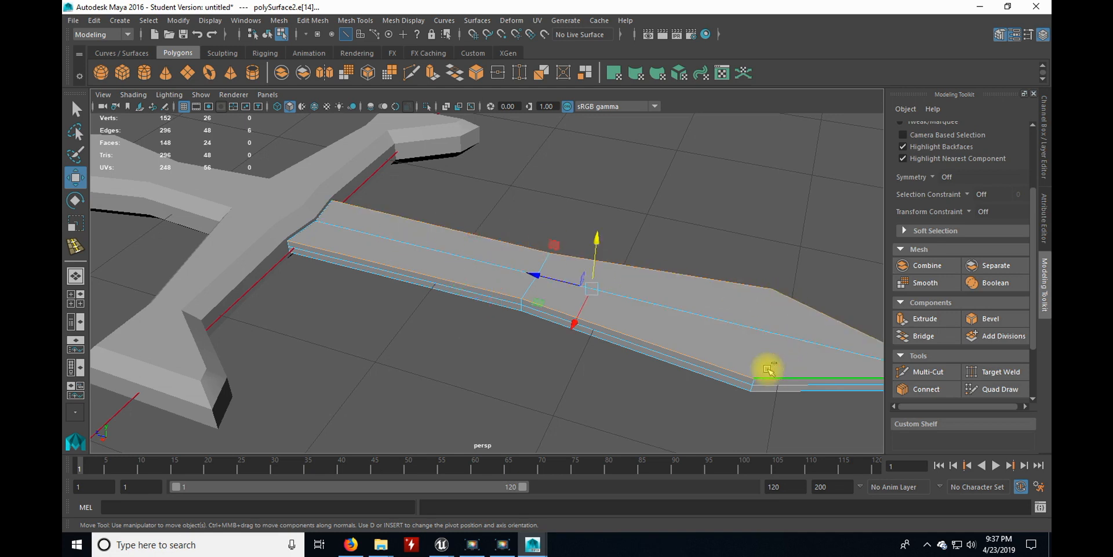
alt+drag(642, 397, 641, 313)
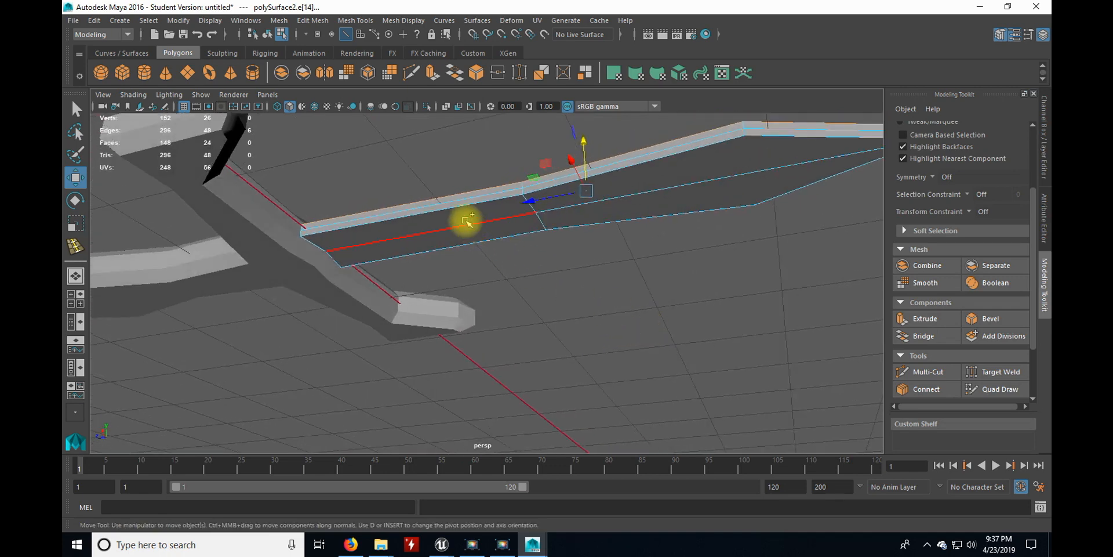
shift+click(471, 245)
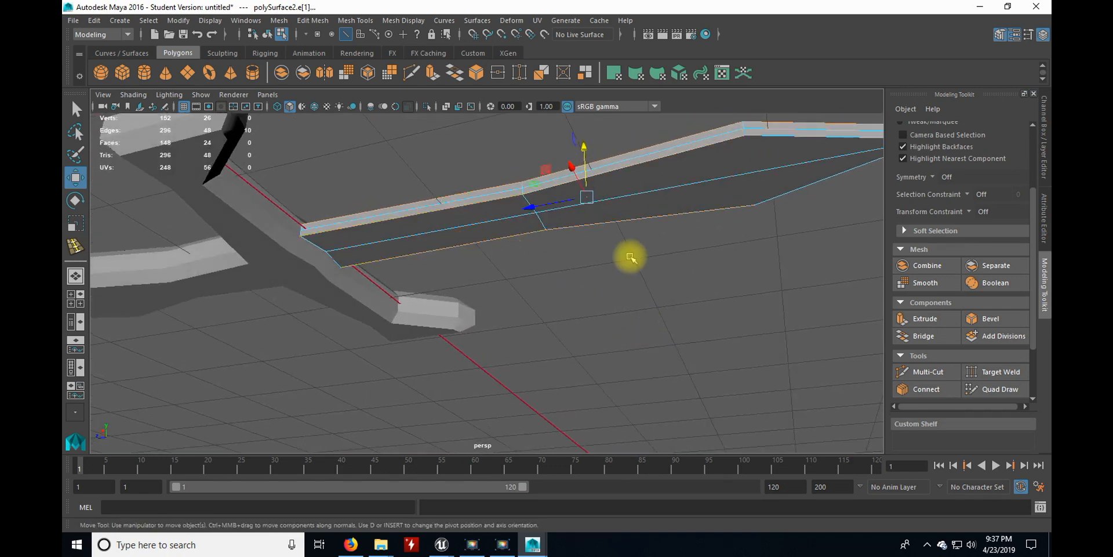
shift+click(685, 234)
shift+click(780, 199)
shift+click(775, 149)
alt+drag(681, 241, 690, 316)
alt+middle_drag(689, 316, 623, 310)
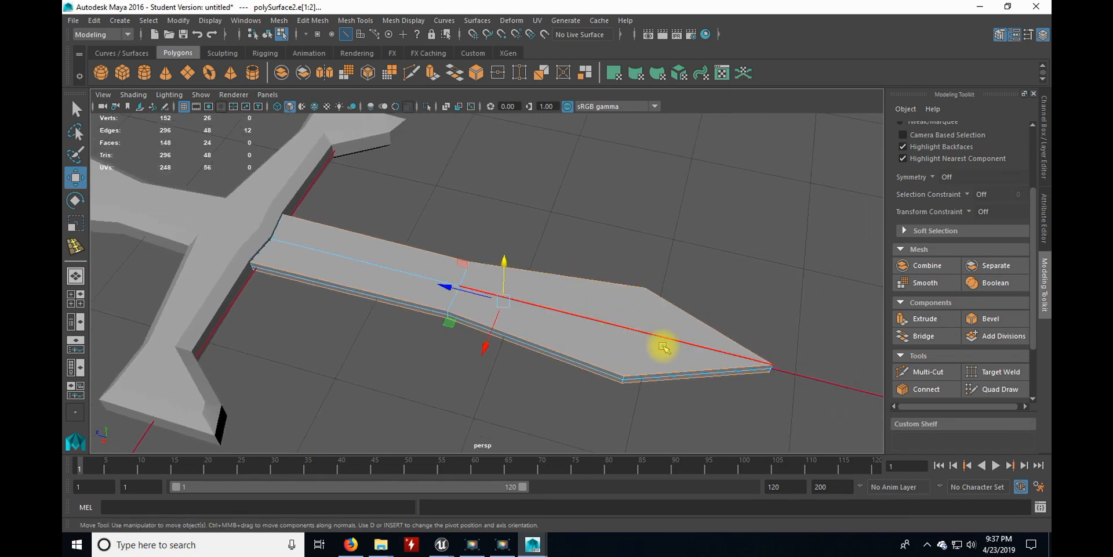
Scale the selected upper and lower border edges inward across the blade's width to form sloped cutting edges.
key(r)
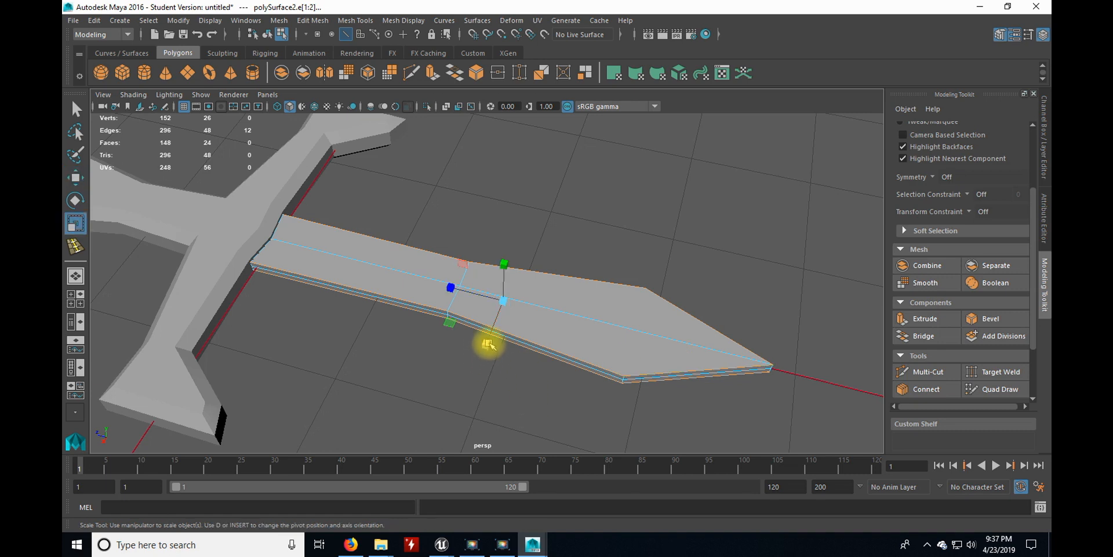
drag(488, 341, 498, 327)
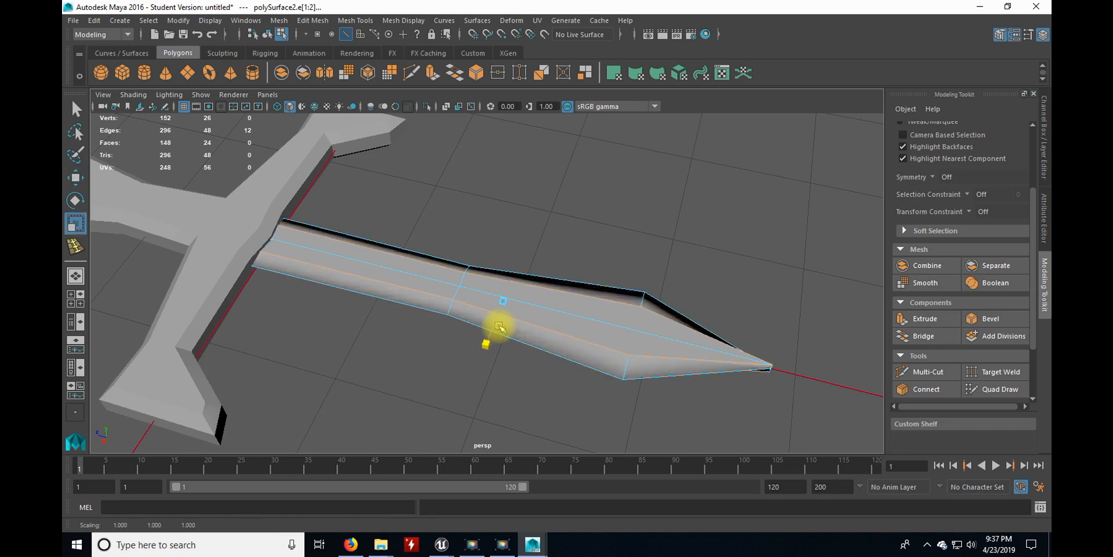
alt+drag(505, 334, 539, 383)
alt+drag(745, 385, 552, 385)
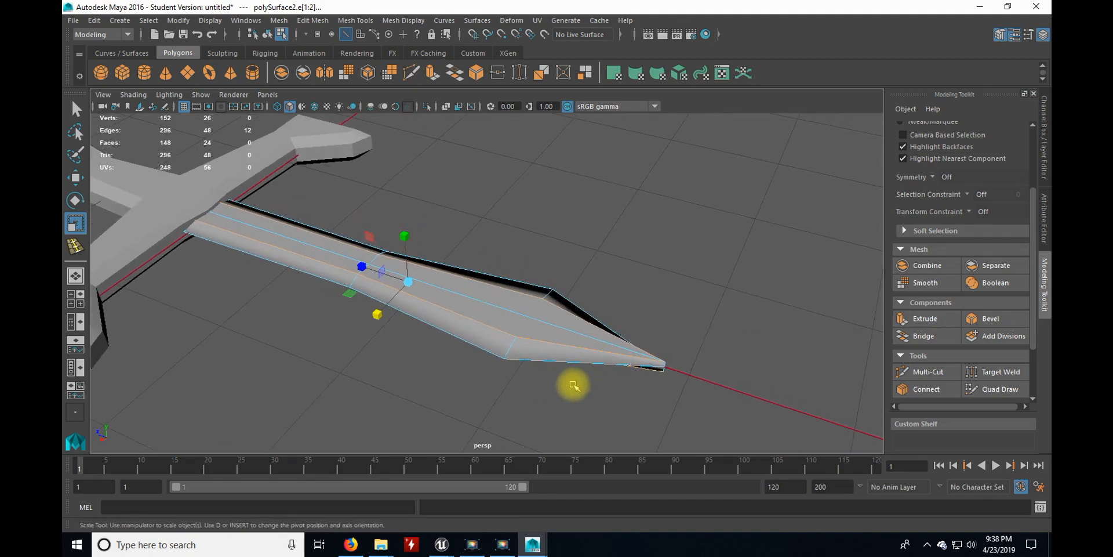
Select the upper and lower vertices at the blade's tip and move them back along its length to sharpen the point.
ctrl+right_drag(578, 382, 537, 231)
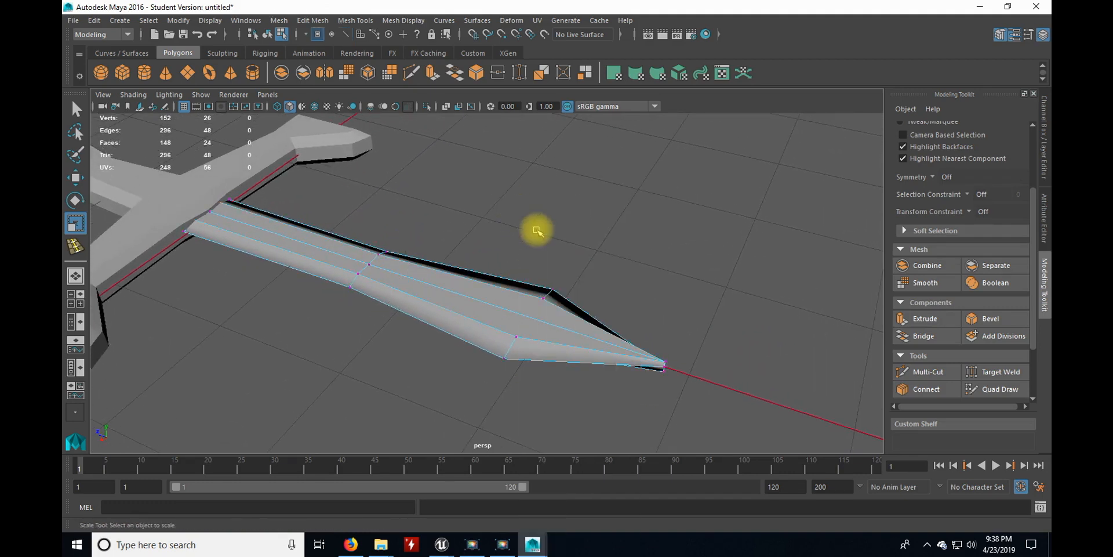
alt+drag(662, 360, 677, 300)
drag(680, 235, 681, 237)
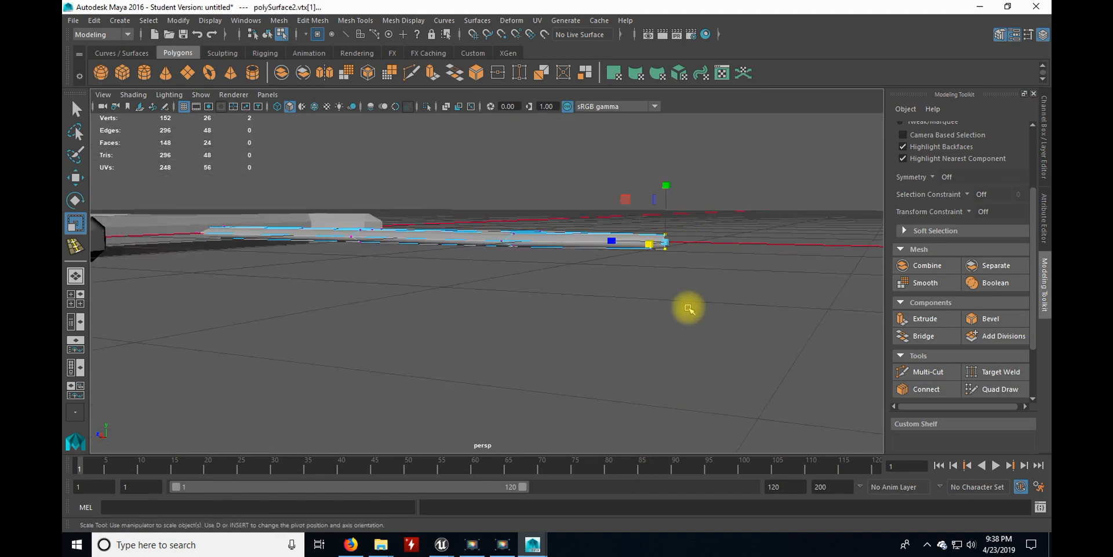
key(w)
alt+drag(602, 273, 635, 309)
middle_drag(636, 302, 628, 300)
alt+drag(689, 238, 748, 247)
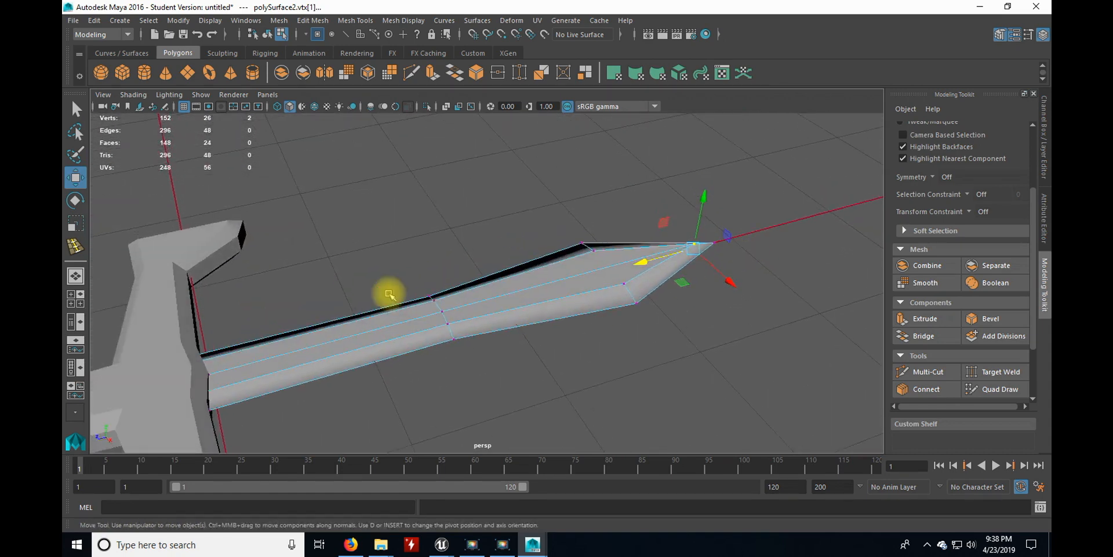
Return to object selection and set the blade's normals to face for hard-edged shading.
alt+drag(439, 303, 479, 266)
right_drag(479, 265, 542, 182)
click(529, 282)
alt+drag(460, 263, 521, 322)
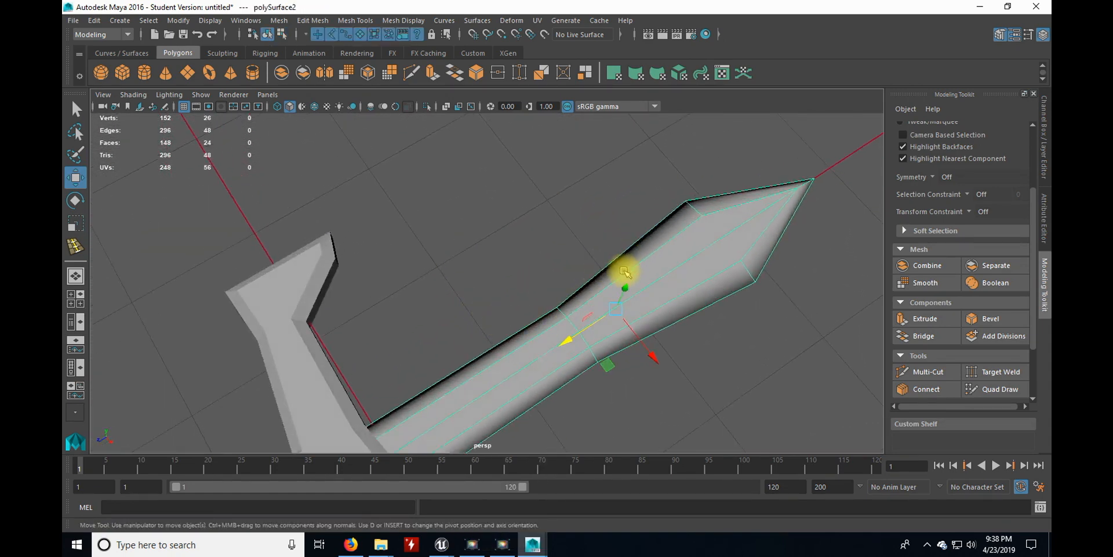
alt+drag(674, 328, 493, 278)
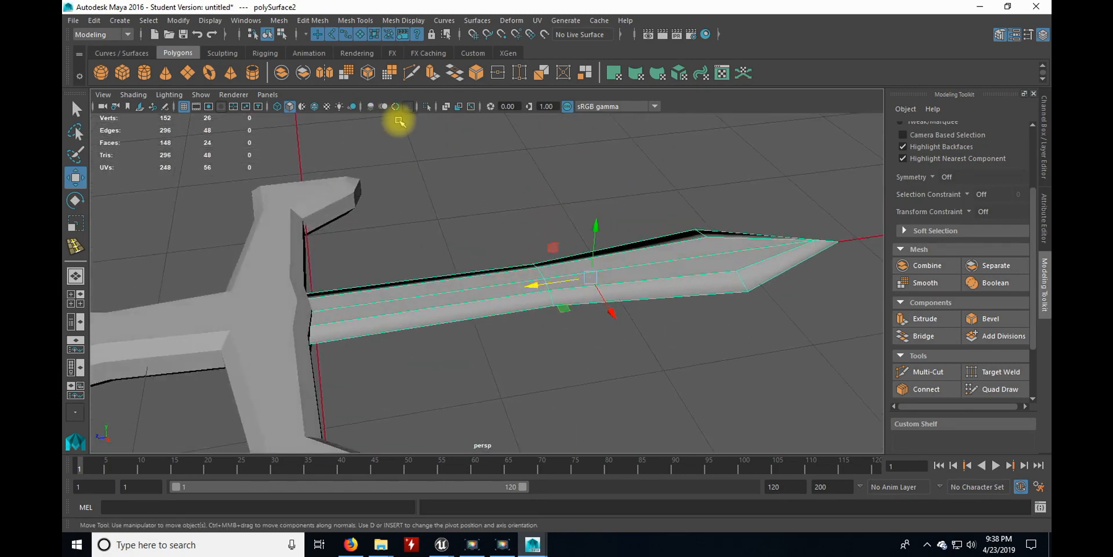
click(401, 21)
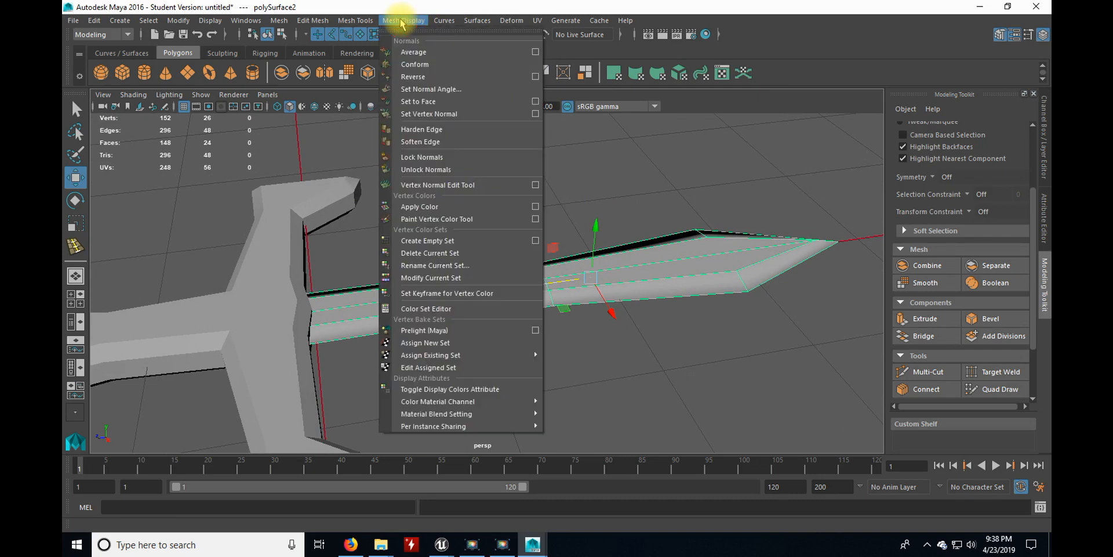
click(422, 101)
click(514, 227)
Examine the junction where the blade meets the hilt, selecting each object in turn.
alt+drag(478, 247, 355, 263)
click(354, 265)
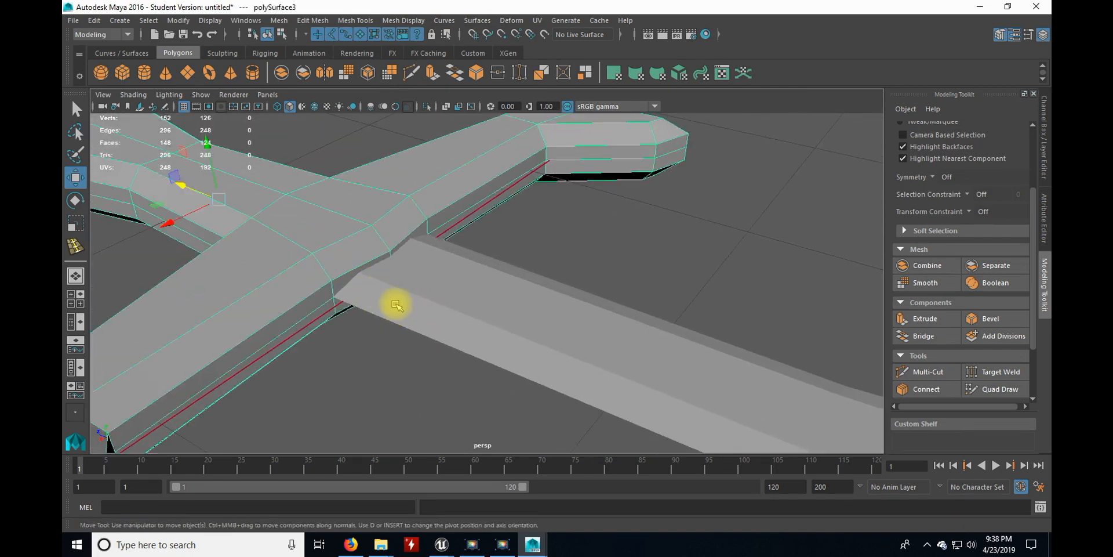
scroll(397, 304, up, 3)
alt+drag(296, 234, 354, 278)
click(355, 277)
scroll(388, 278, down, 1)
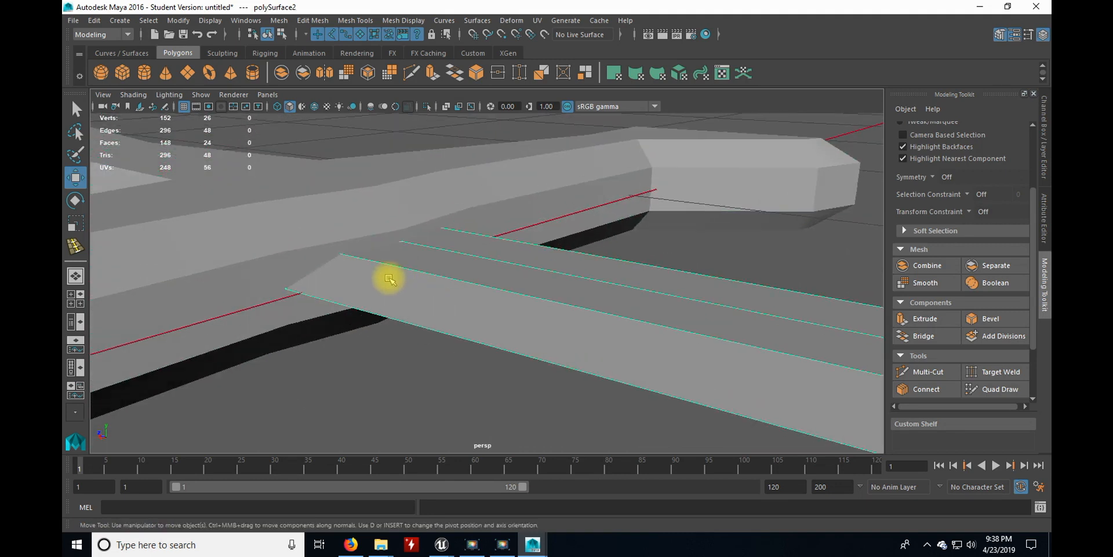
scroll(388, 279, up, 1)
click(322, 241)
click(424, 296)
click(335, 233)
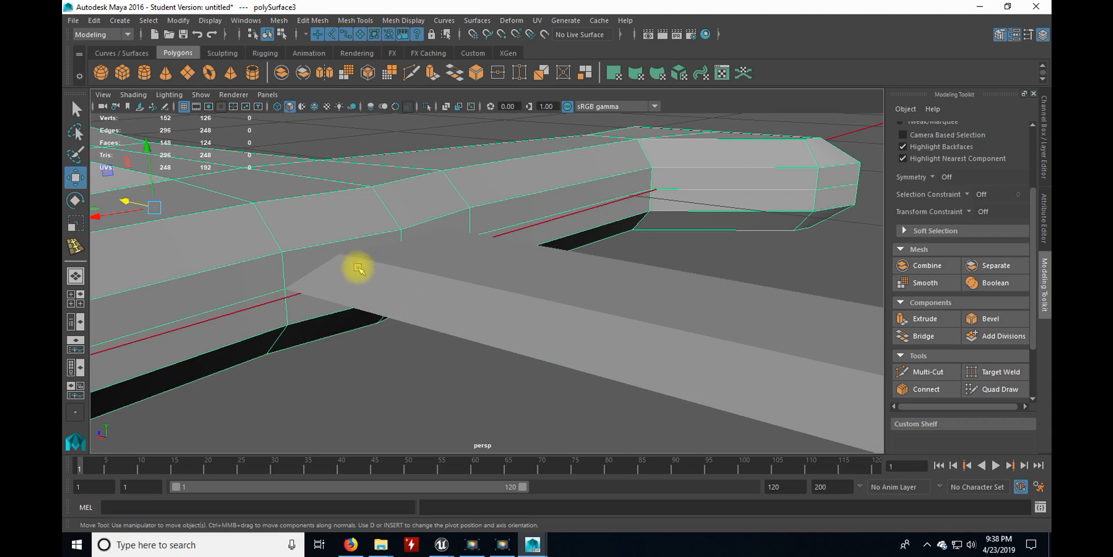
Select the blade and move it along its length away from the hilt, leaving a gap between them.
scroll(424, 273, down, 5)
mouse_move(464, 320)
alt+mouse_down()
mouse_move(448, 242)
mouse_move(485, 300)
mouse_move(454, 323)
alt+mouse_up()
click(489, 283)
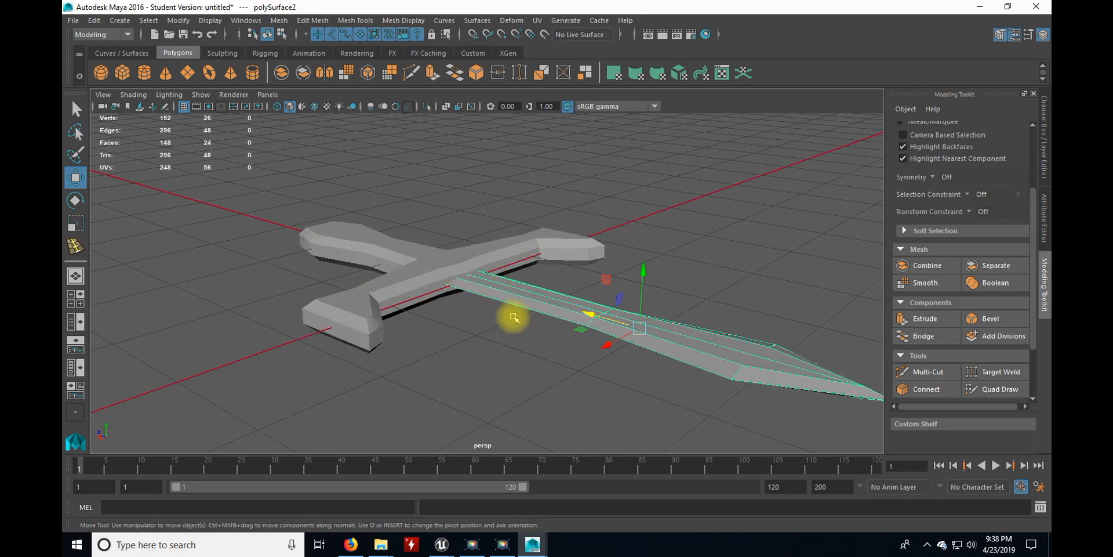
drag(587, 313, 667, 356)
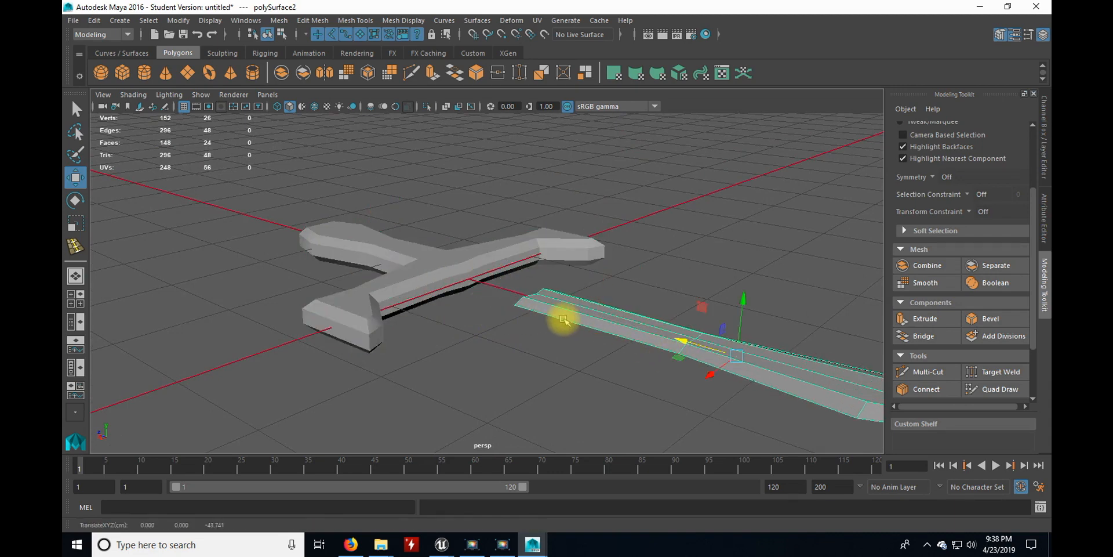
Select the four faces closing the blade's hilt end and delete them to leave that end open.
scroll(492, 301, up, 5)
alt+drag(473, 304, 618, 264)
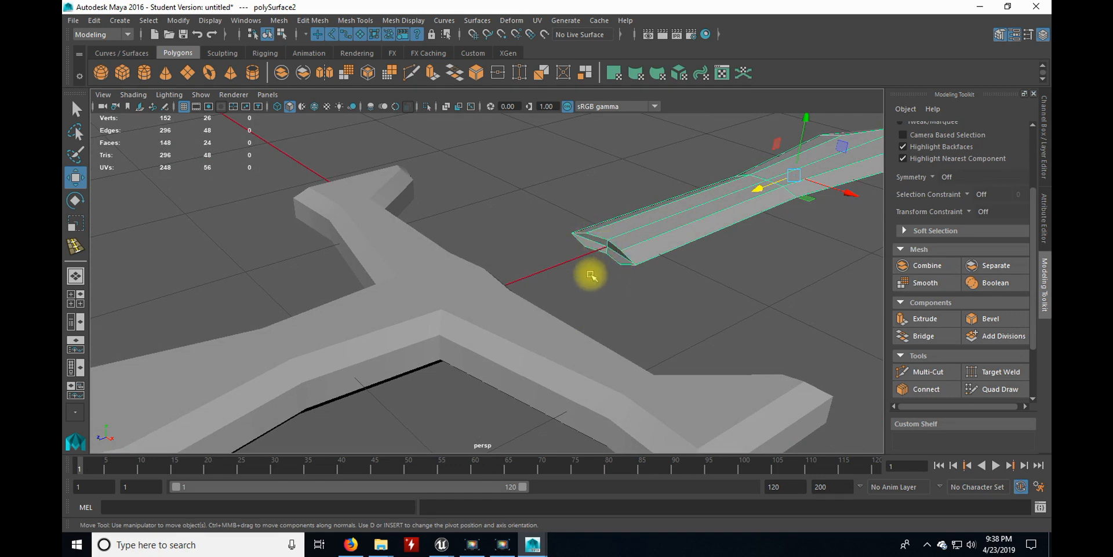
alt+drag(591, 276, 621, 276)
right_drag(624, 200, 625, 240)
alt+drag(625, 240, 632, 266)
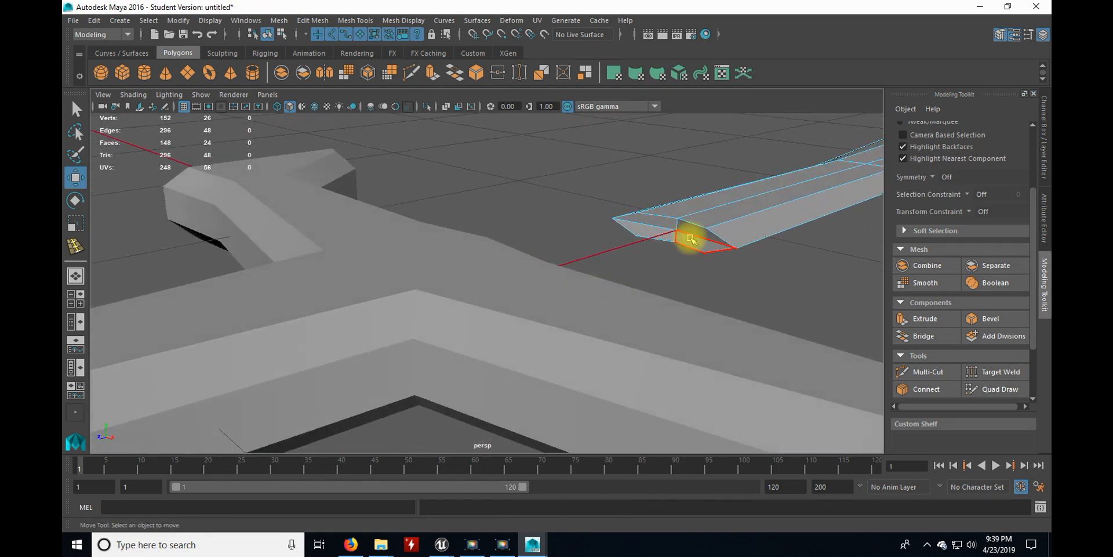
click(690, 238)
shift+click(658, 227)
shift+click(651, 237)
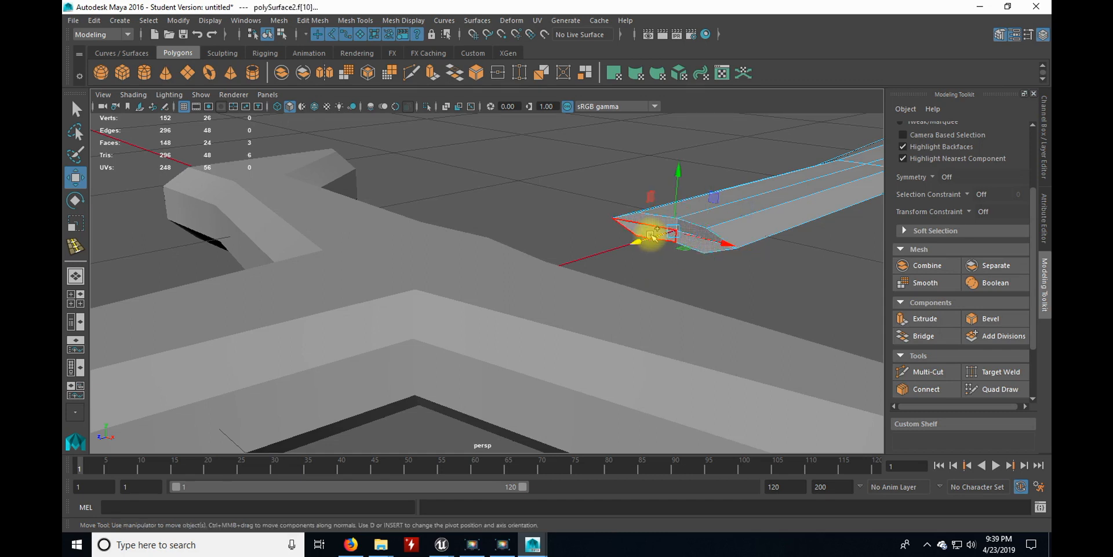
shift+click(639, 226)
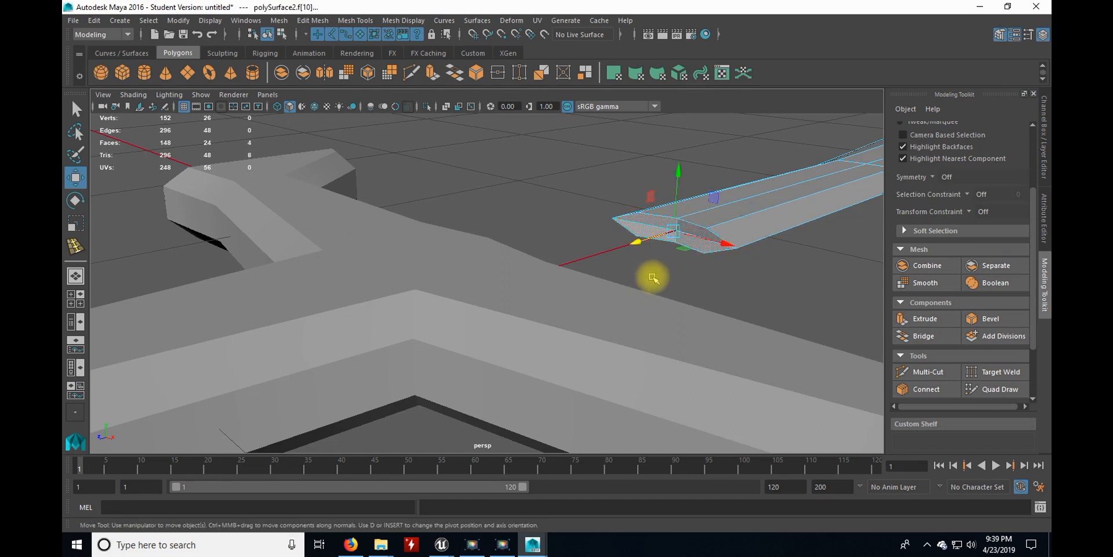
key(Delete)
Select the four faces at the middle of the guard's blade side and delete them to open a hole for the blade.
alt+drag(634, 249, 533, 262)
click(441, 255)
alt+drag(484, 310, 446, 292)
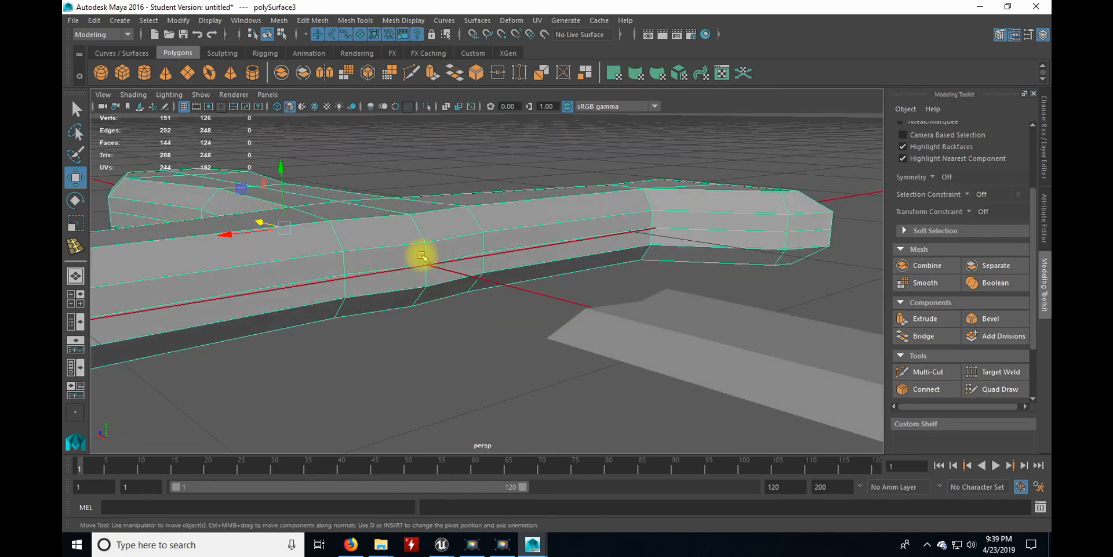
right_drag(426, 294, 422, 232)
click(387, 273)
shift+click(405, 259)
shift+click(435, 251)
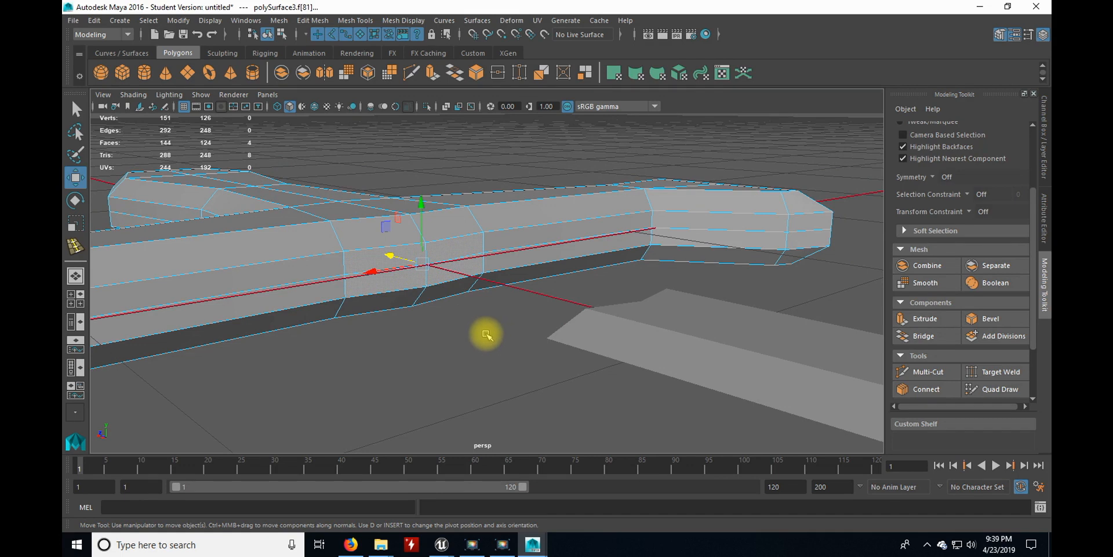
key(Delete)
Return to object selection and set the blade's Translate Z to 0 to bring it back against the hilt.
right_drag(529, 241, 566, 218)
key(q)
click(672, 353)
alt+drag(667, 353, 631, 345)
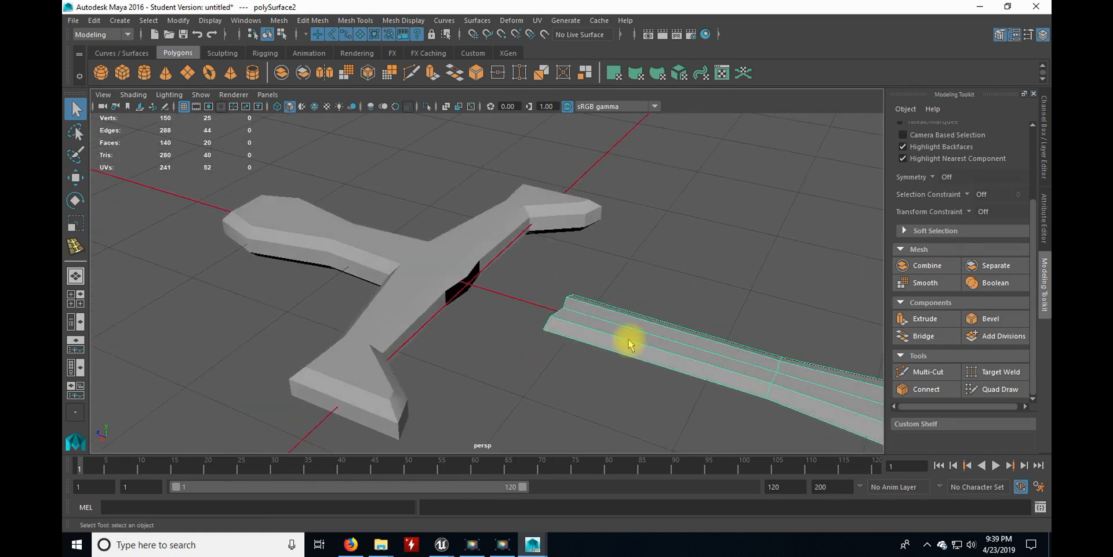
key(w)
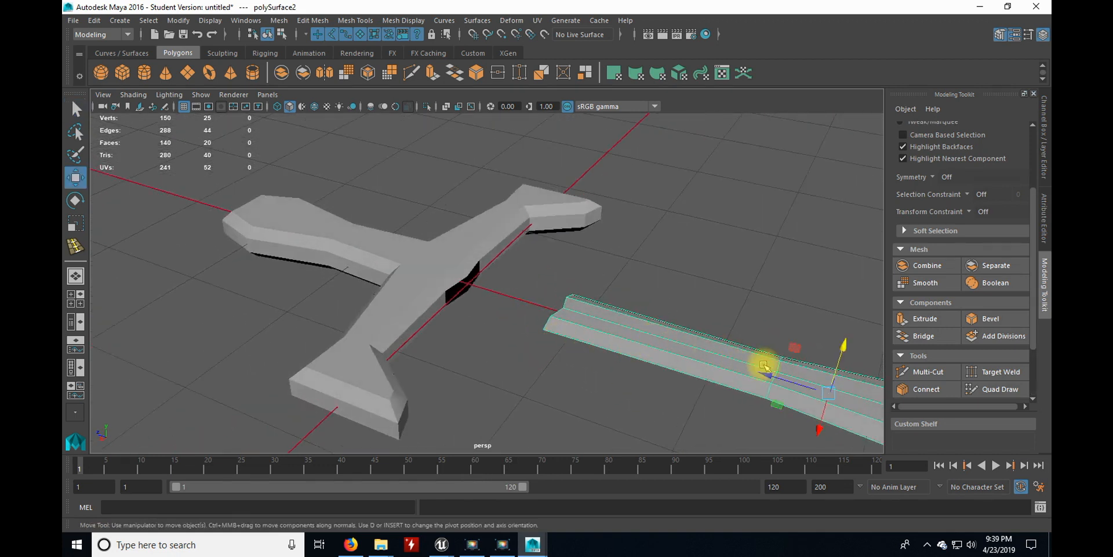
click(1042, 131)
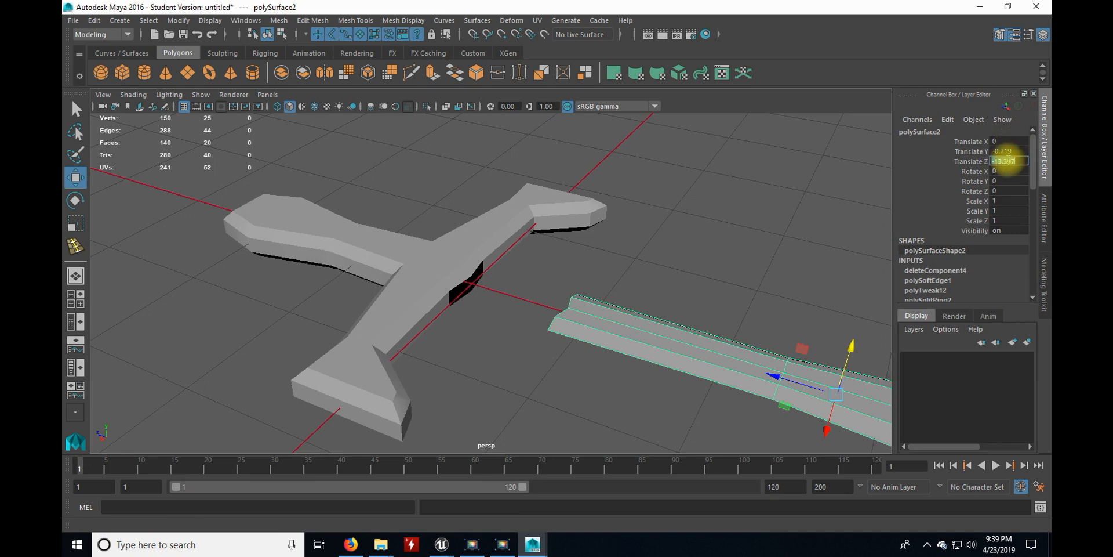
text(0)
key(Return)
Insert an edge loop across the blade a short distance from its open hilt end.
alt+drag(457, 254, 465, 289)
click(417, 258)
scroll(426, 286, up, 6)
alt+middle_drag(341, 252, 440, 212)
alt+drag(440, 212, 452, 284)
click(453, 285)
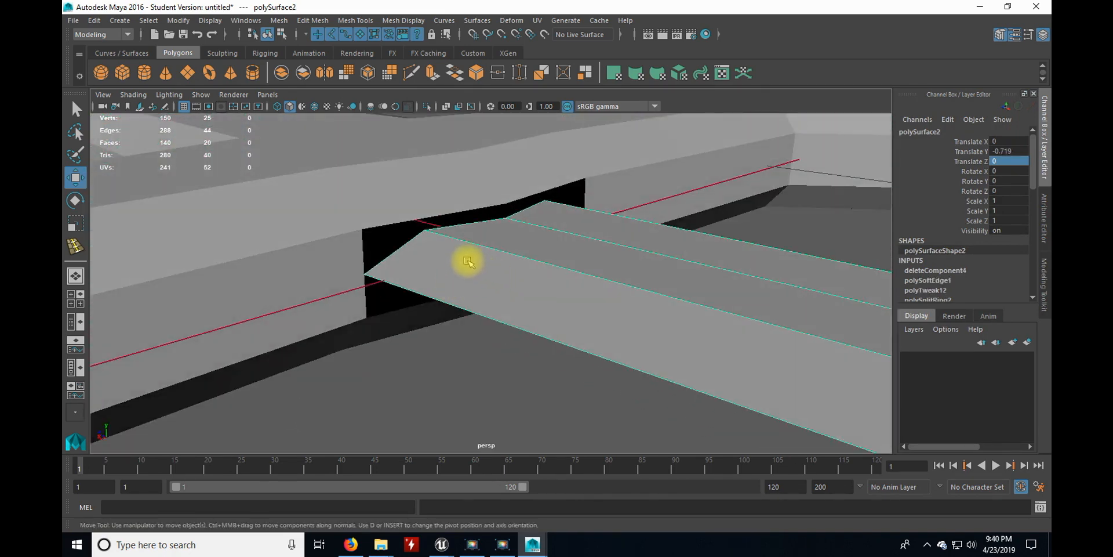
alt+drag(509, 309, 463, 265)
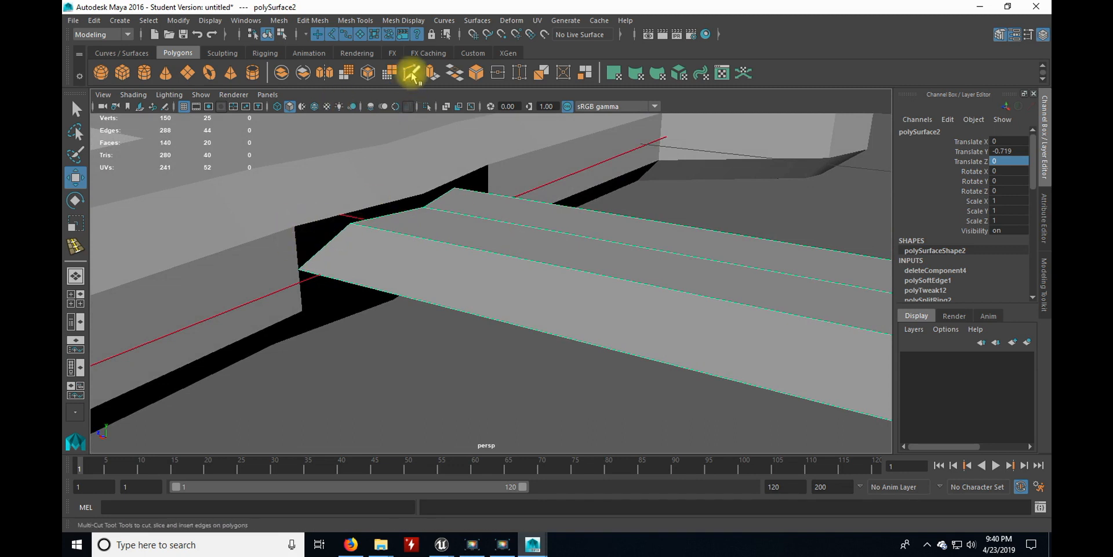
click(400, 20)
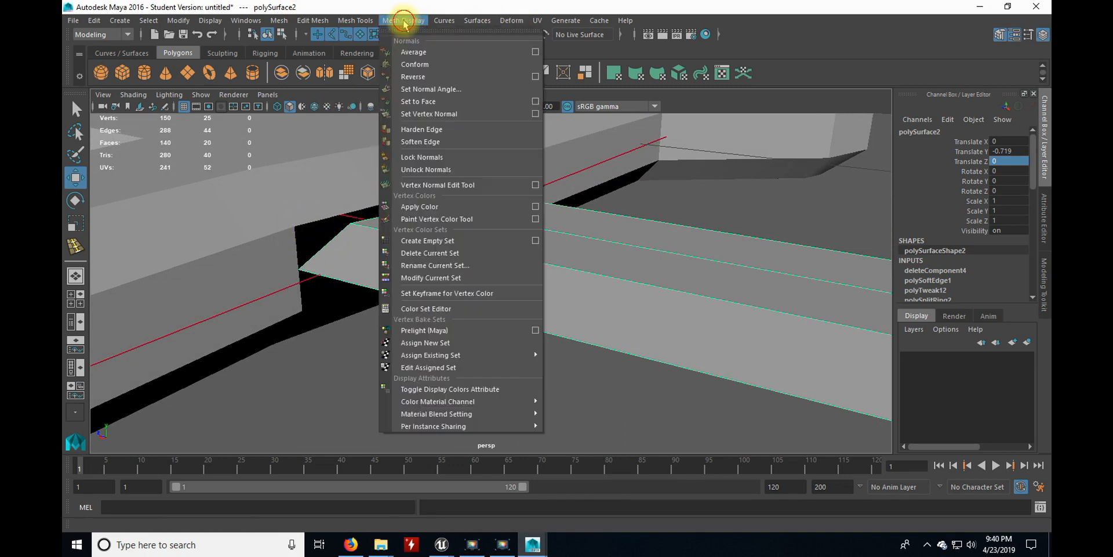
mouse_move(355, 20)
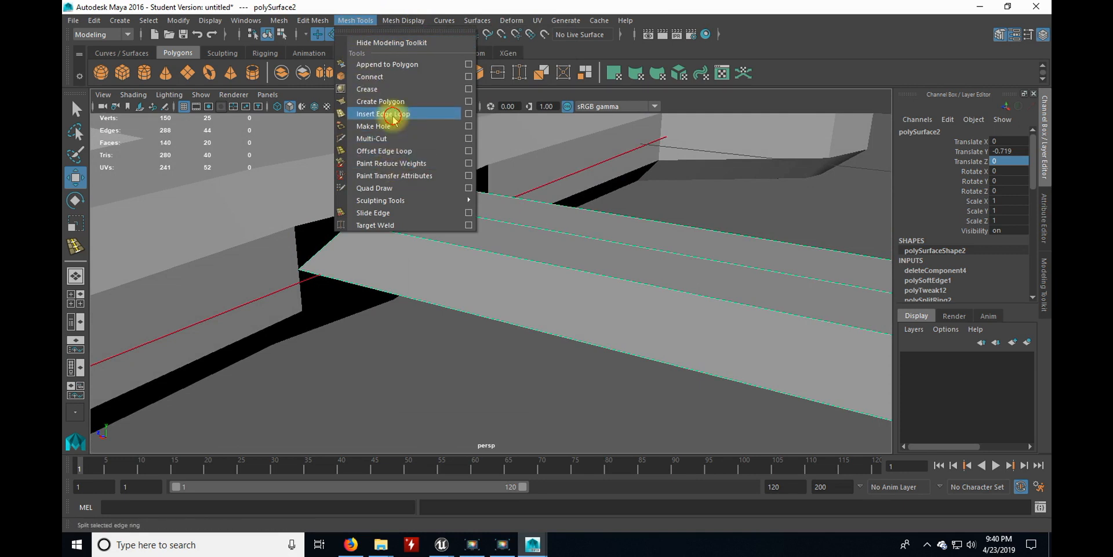
click(385, 114)
click(472, 249)
mouse_move(422, 323)
alt+mouse_down()
mouse_move(443, 289)
mouse_move(410, 325)
alt+mouse_up()
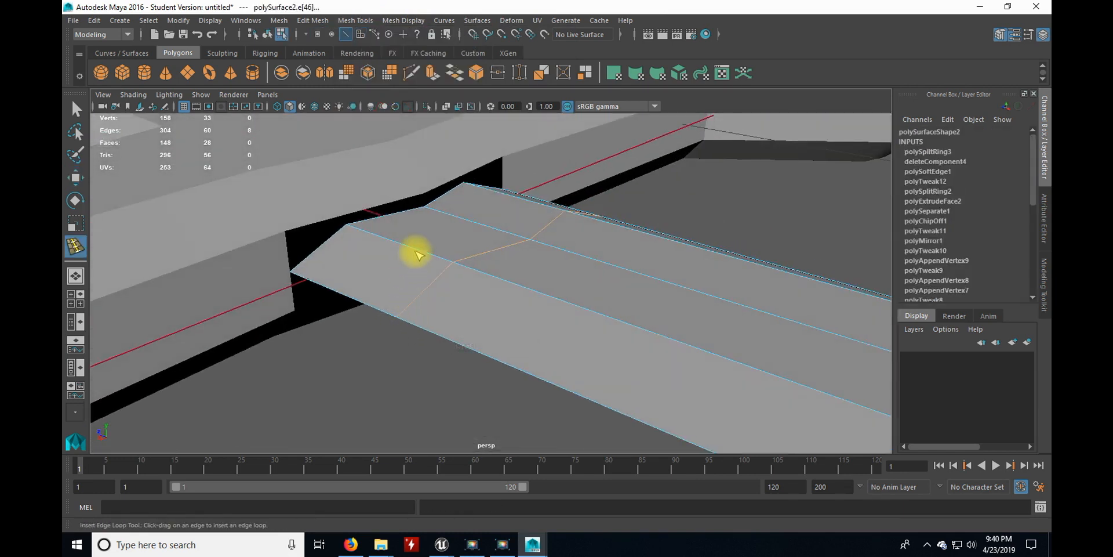
Select the blade and hilt together and combine them into a single mesh.
right_drag(379, 262, 413, 183)
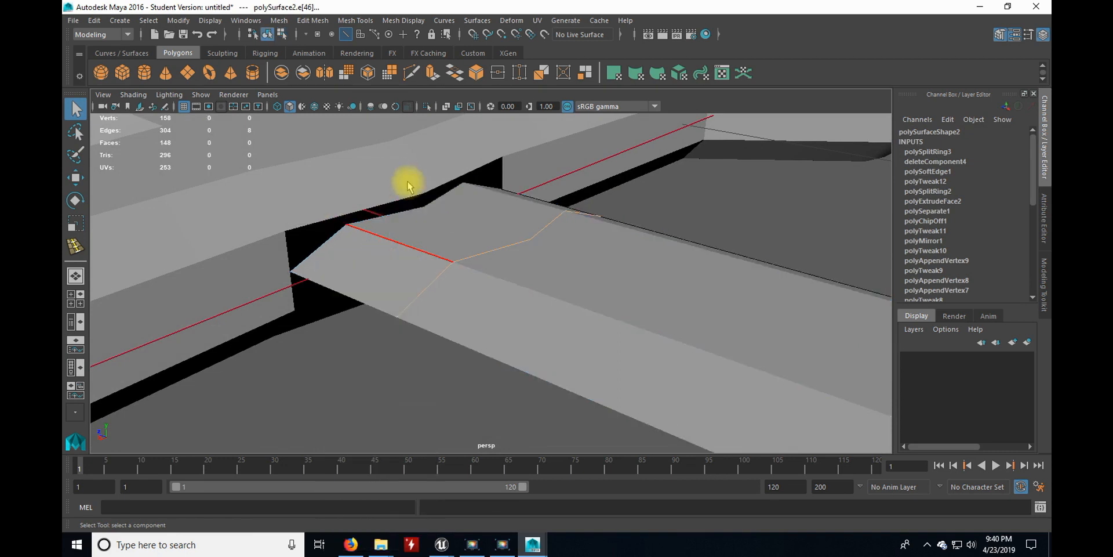
shift+click(358, 189)
alt+drag(458, 254, 437, 236)
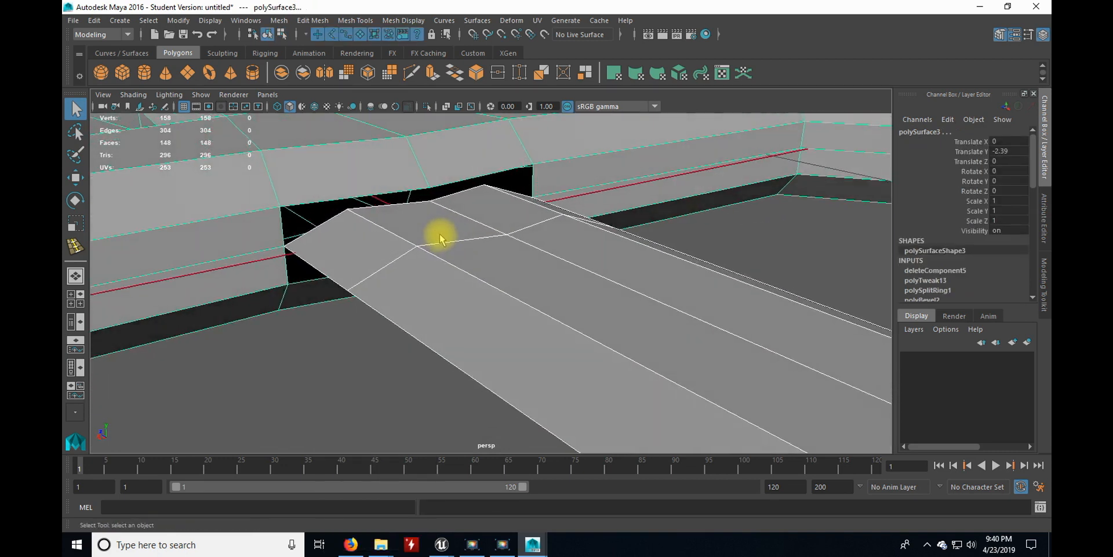
click(281, 73)
key(w)
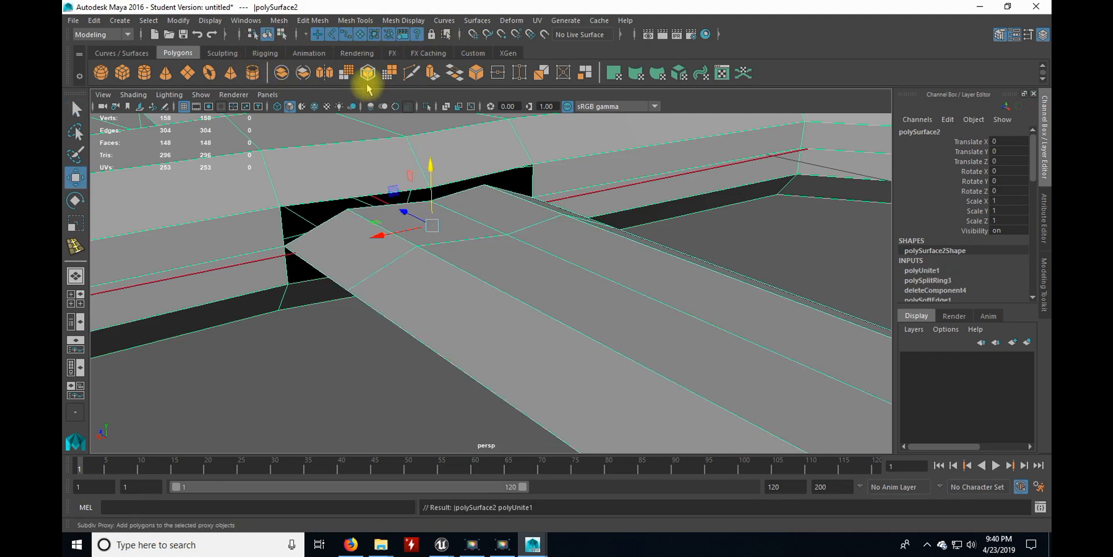
Target-weld the three upper vertices of the blade's open end to the matching upper vertices of the guard's hole.
click(520, 73)
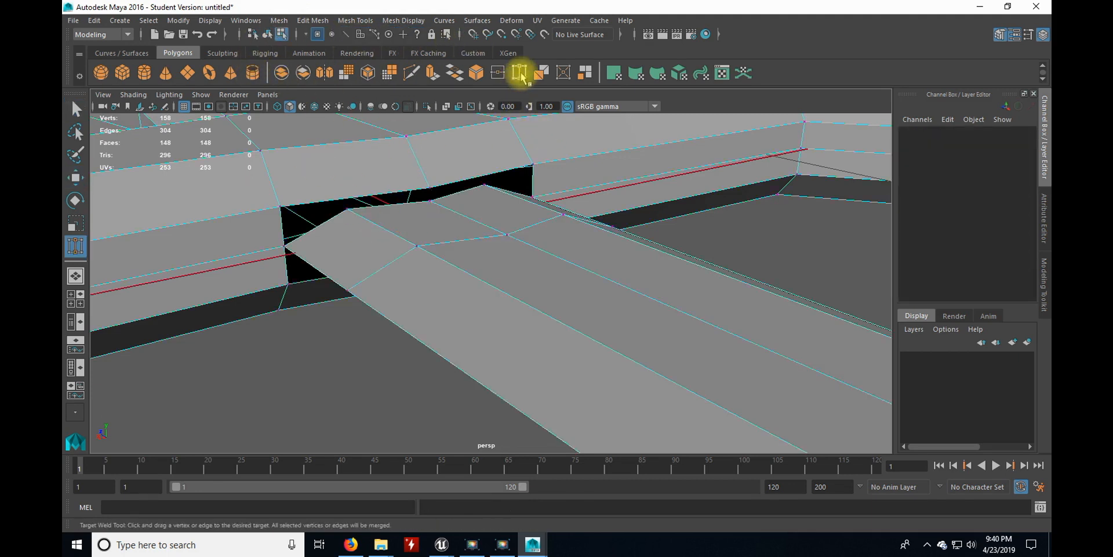
scroll(323, 236, up, 3)
alt+middle_drag(319, 225, 385, 277)
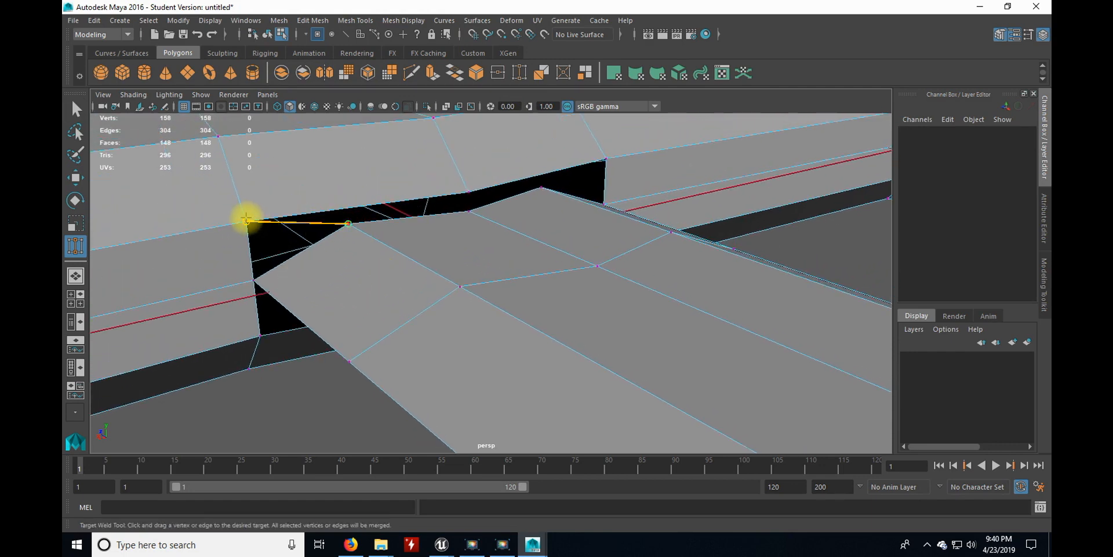
drag(246, 219, 246, 220)
alt+drag(430, 263, 393, 248)
drag(497, 189, 497, 189)
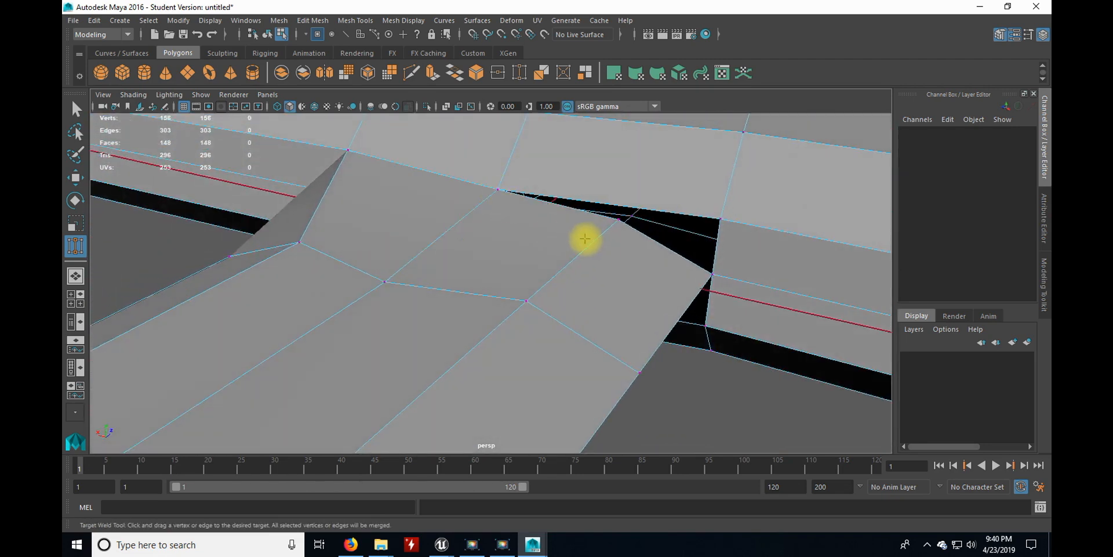
drag(618, 229, 721, 219)
Target-weld the three lower vertices of the blade's open end to the matching lower vertices of the guard's hole.
alt+drag(651, 251, 599, 211)
drag(603, 267, 713, 276)
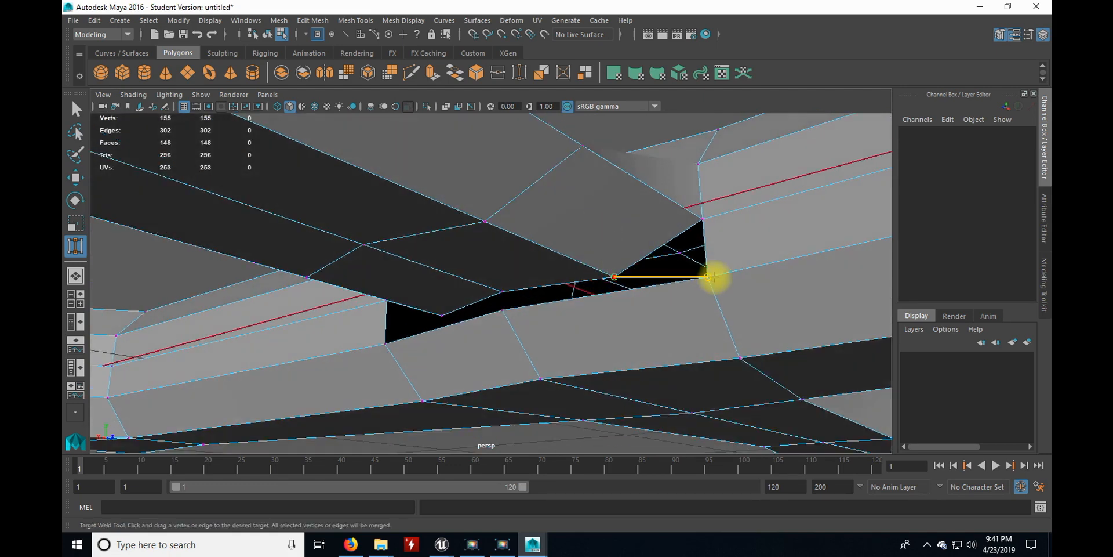
alt+drag(555, 251, 580, 241)
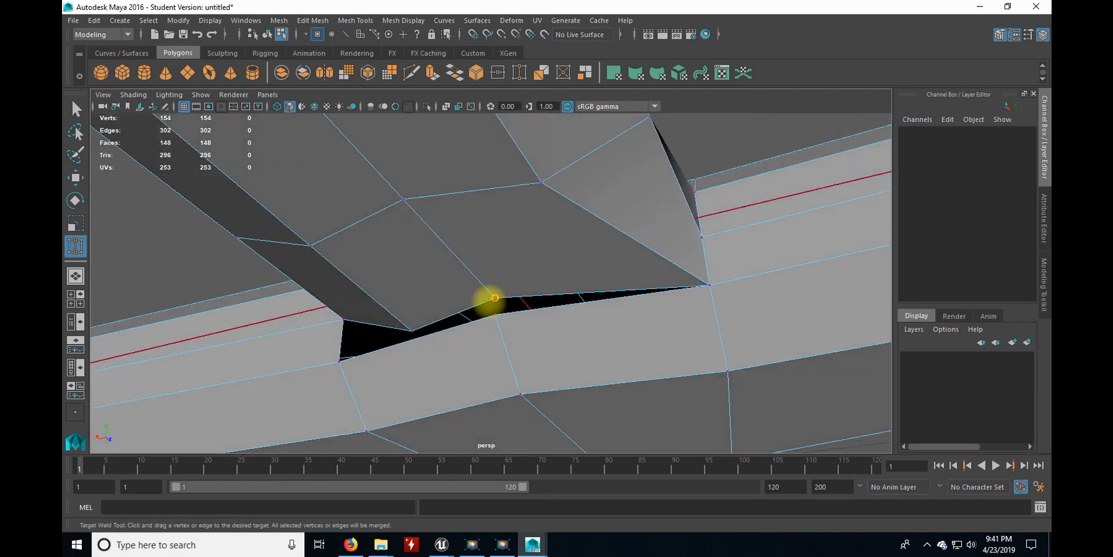
drag(494, 298, 438, 290)
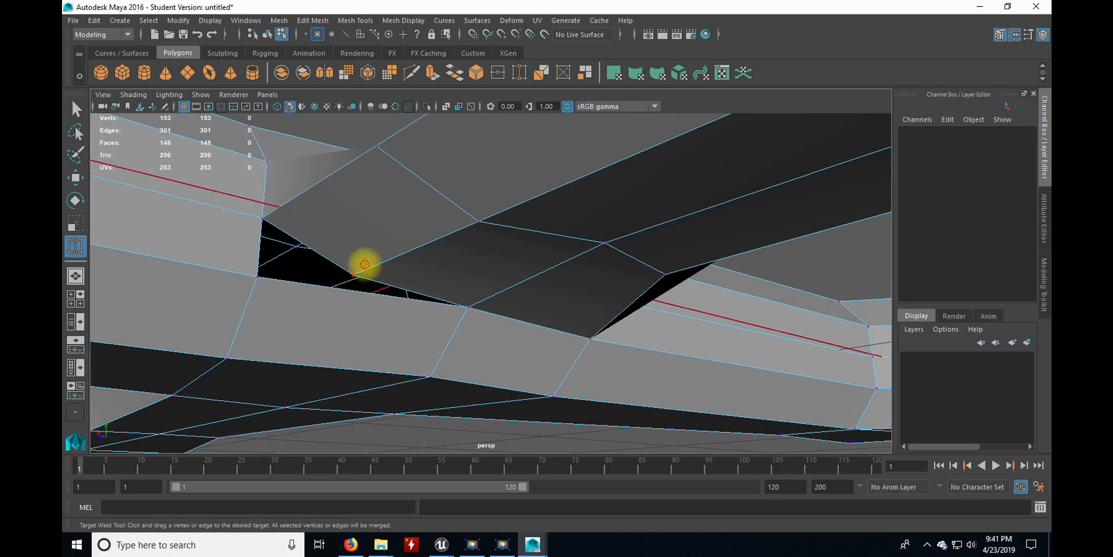
drag(265, 281, 319, 301)
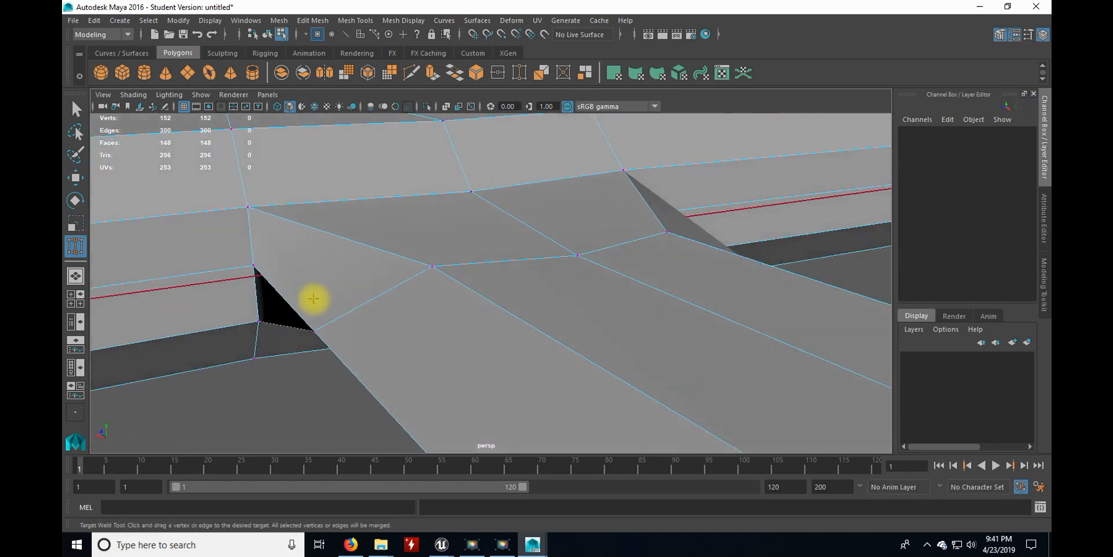
Move the overlapping vertex at one side of the blade-guard junction inward along X to separate it from its neighbour.
alt+drag(264, 262, 293, 271)
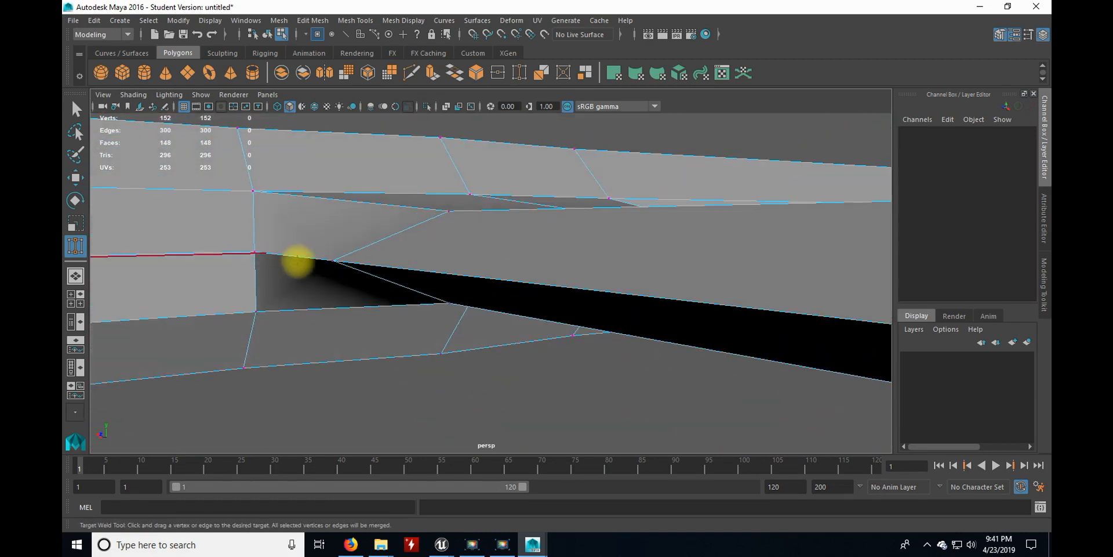
key(q)
click(265, 250)
key(w)
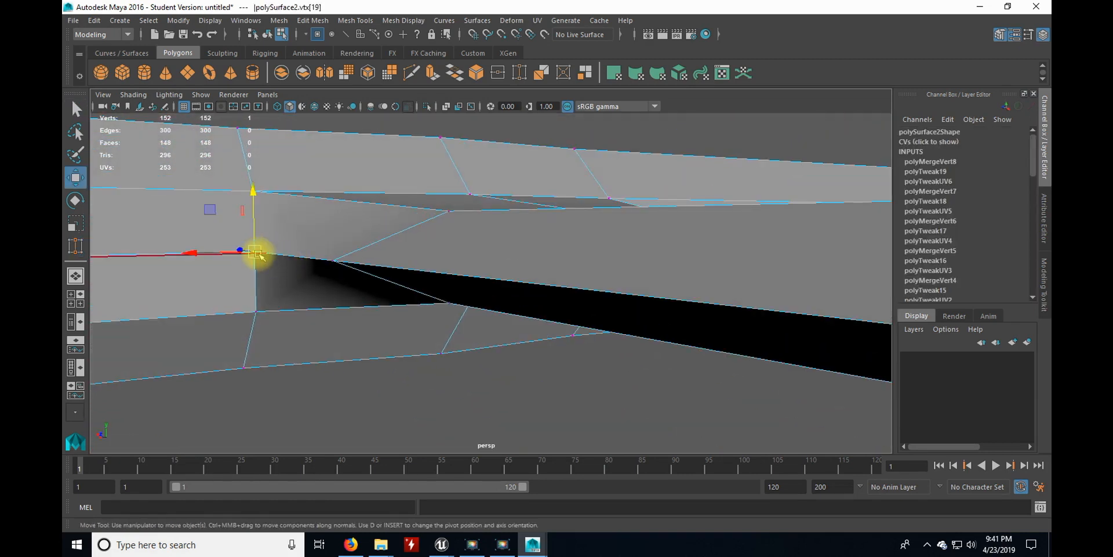
drag(207, 251, 253, 252)
alt+drag(470, 209, 341, 216)
drag(651, 265, 569, 152)
Target-weld the remaining side vertices of the blade's end to the guard's hole on both sides of the junction.
click(519, 80)
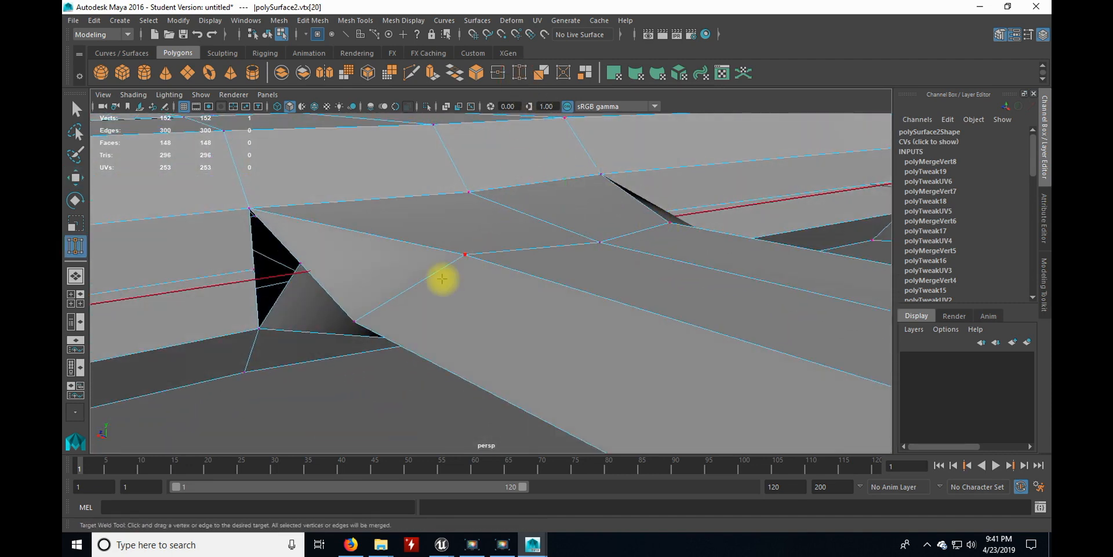
click(310, 265)
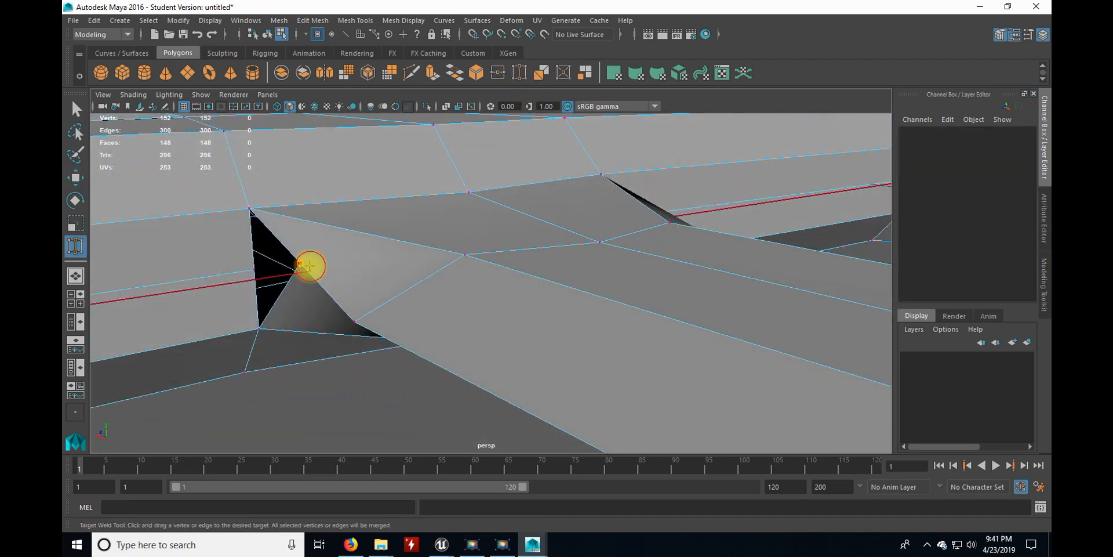
drag(241, 272, 243, 272)
alt+drag(441, 255, 696, 268)
alt+drag(534, 278, 563, 347)
scroll(686, 303, down, 5)
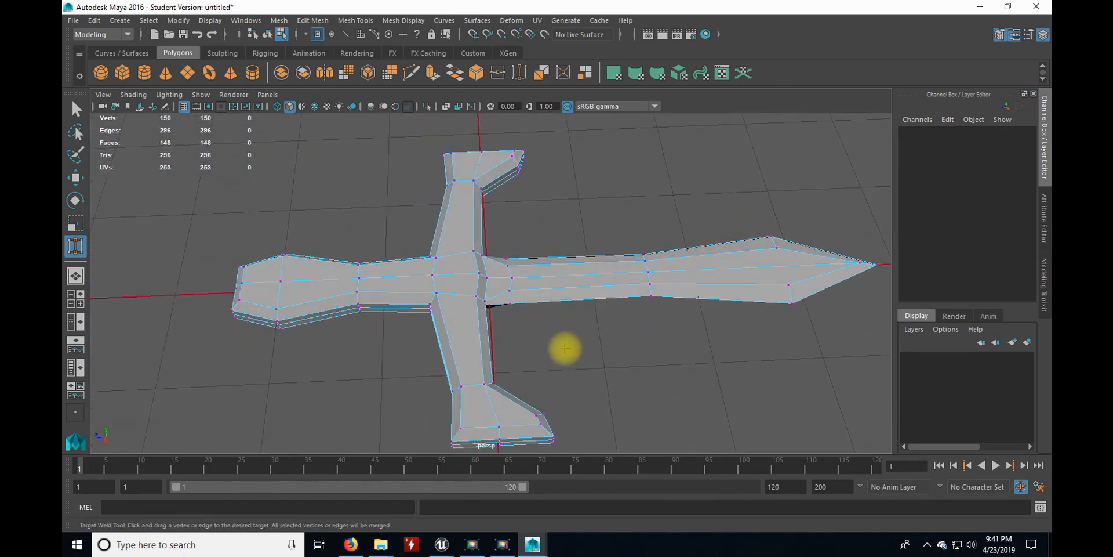
Return to object selection, select the combined sword and set its normals to face.
right_drag(574, 290, 631, 186)
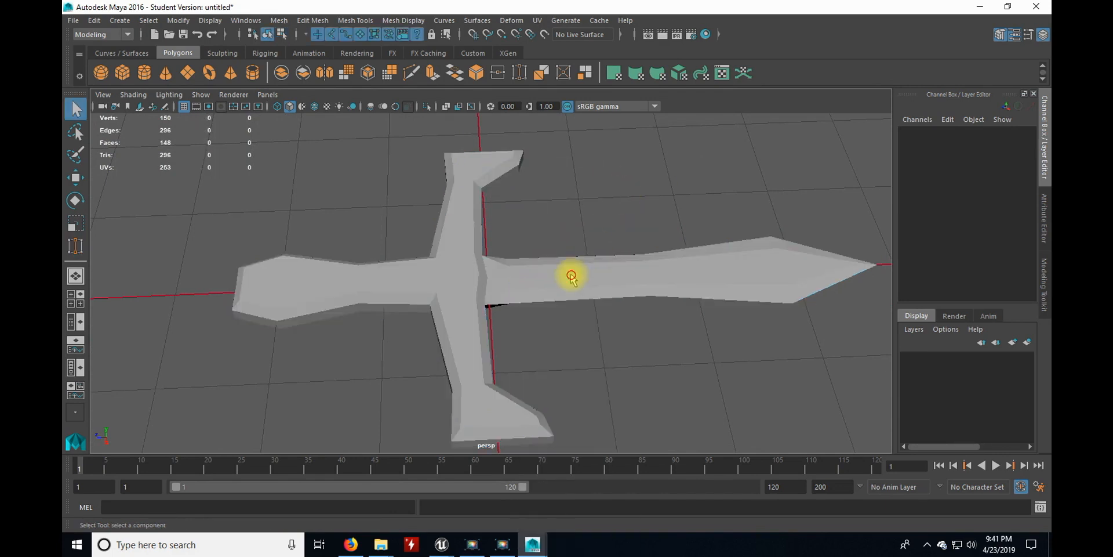
click(571, 278)
click(404, 21)
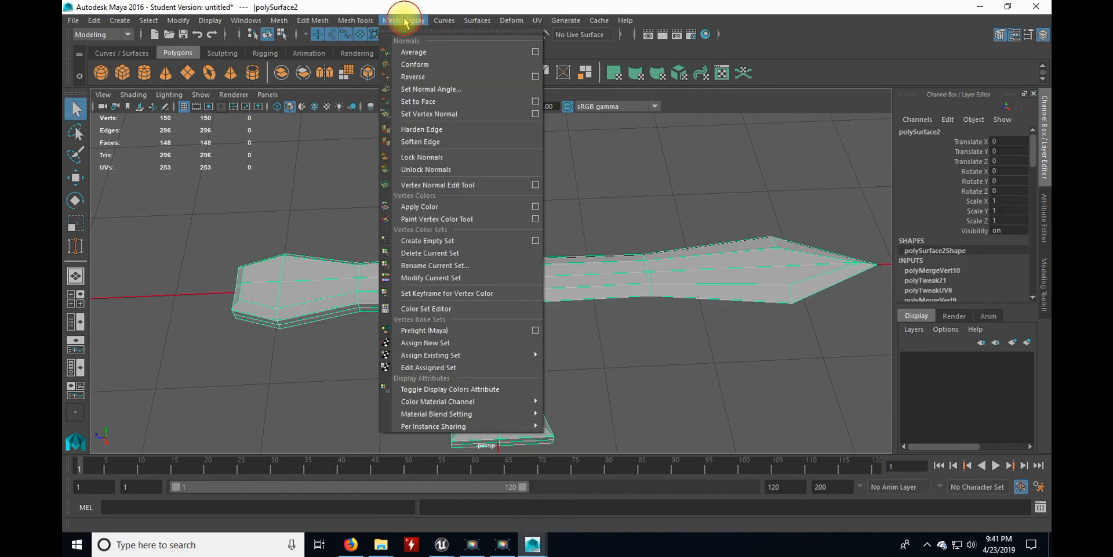
click(436, 101)
click(613, 213)
Move the sword's pivot 19.597 units along Z to the middle of the grip, working in the top view.
alt+drag(617, 255, 576, 243)
scroll(576, 241, down, 5)
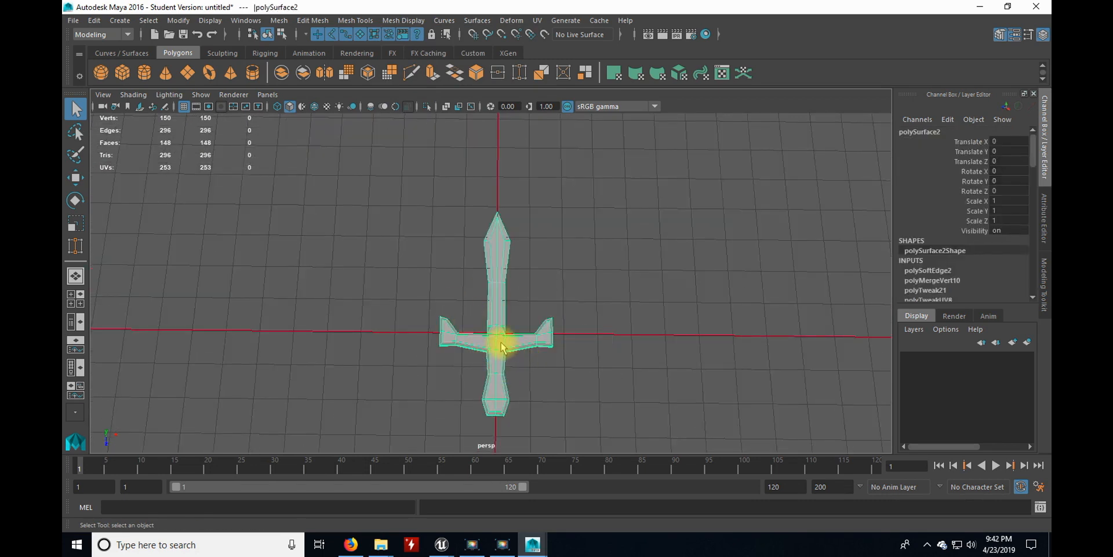
key(w)
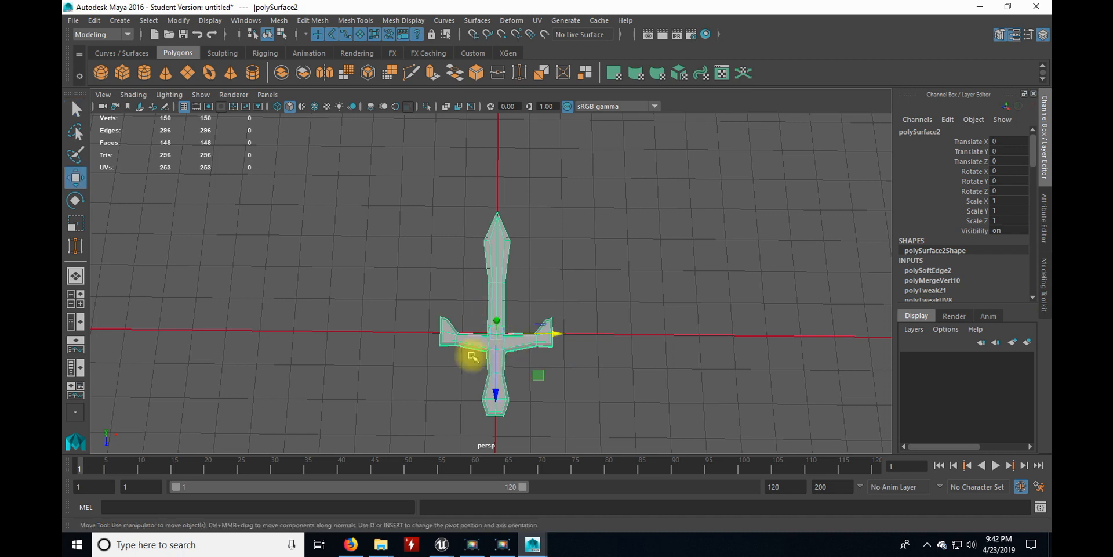
scroll(485, 365, up, 5)
scroll(522, 296, up, 2)
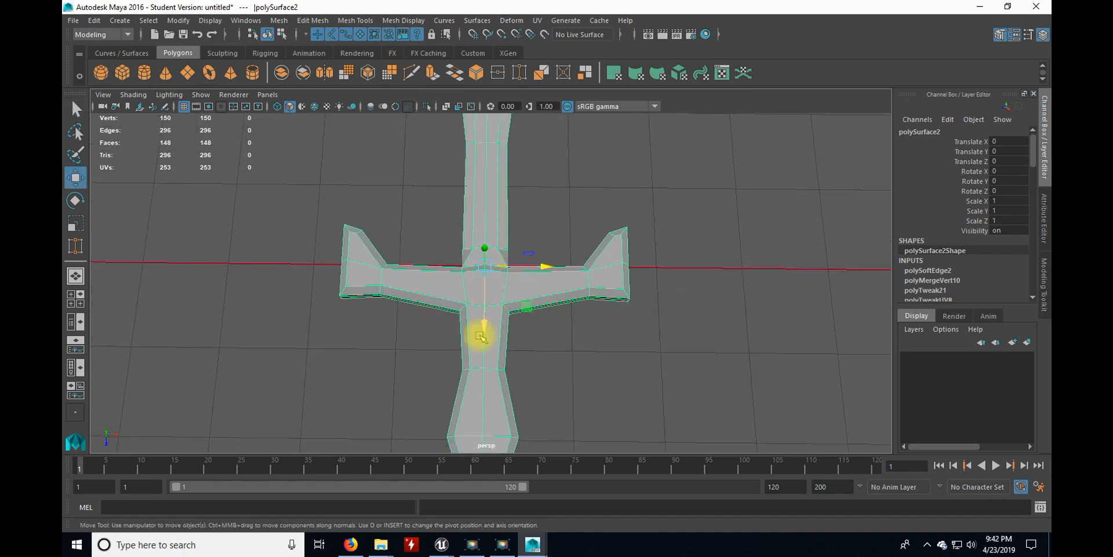
key(space)
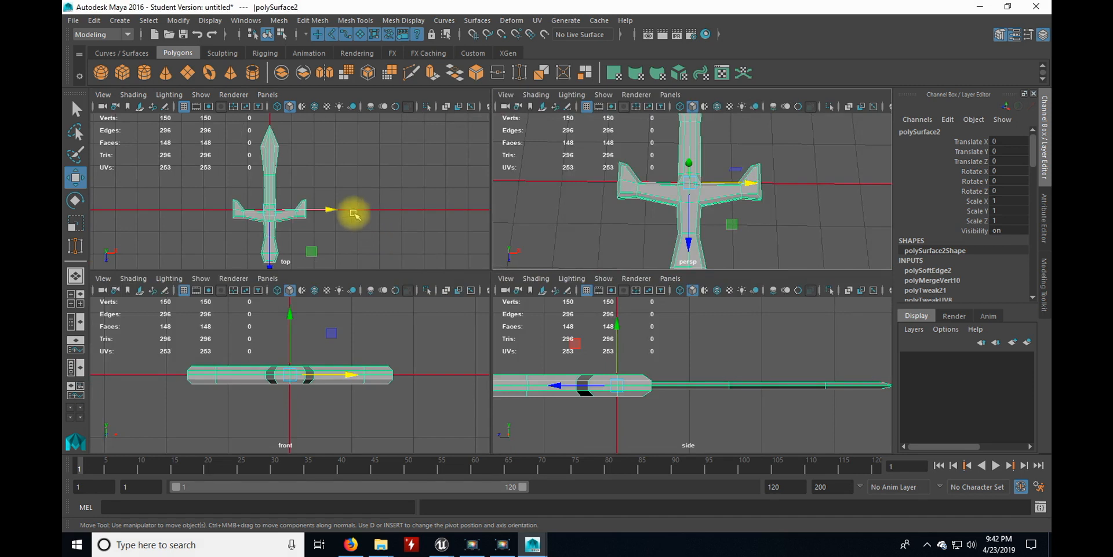
key(space)
scroll(547, 307, up, 2)
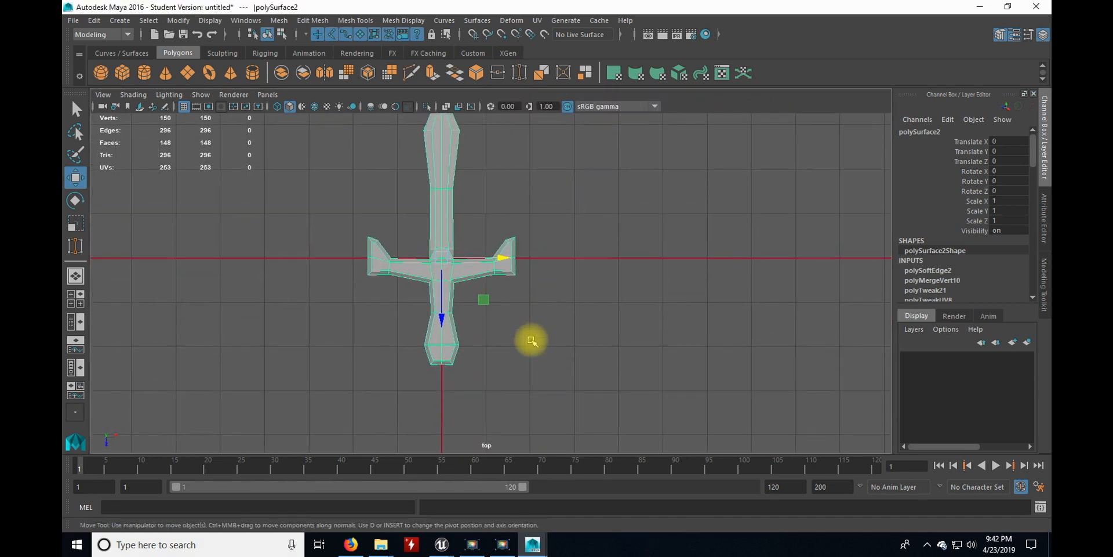
key(d)
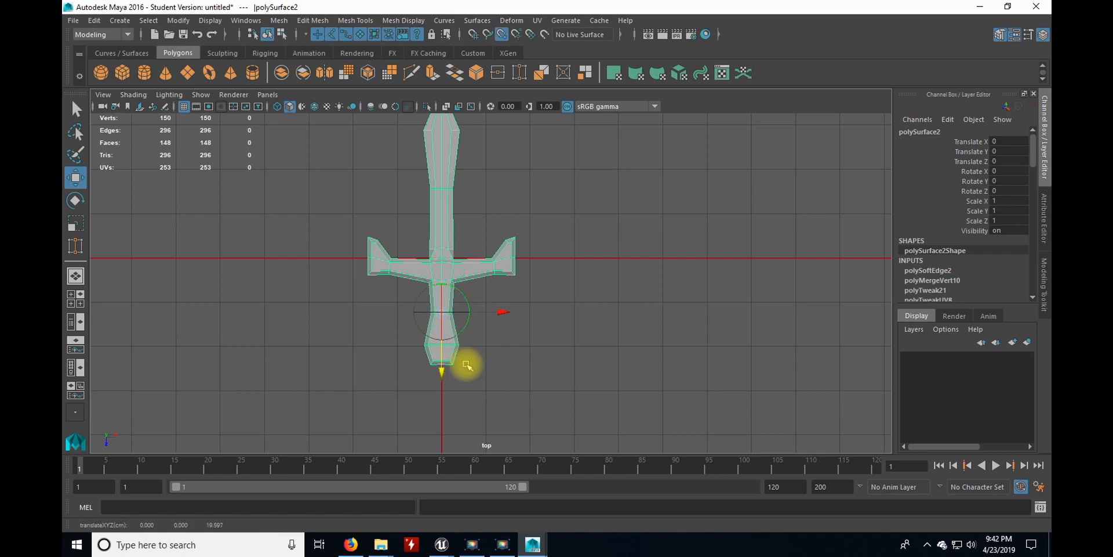
key(w)
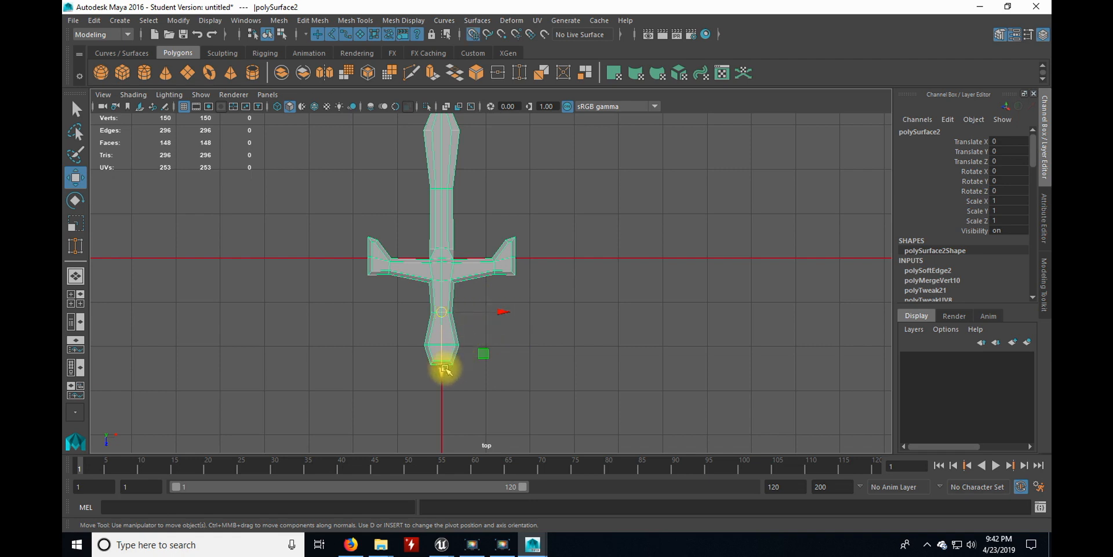
Snap the sword along Z so its pivot sits on the grid origin, with Translate Z at -19.597.
drag(442, 367, 441, 277)
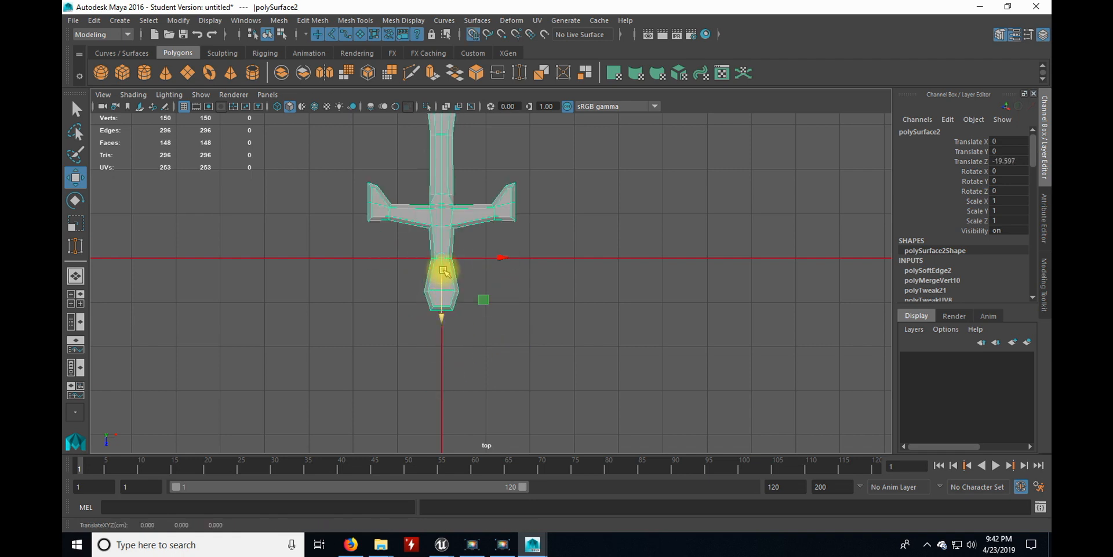
key(space)
key(space)
alt+drag(666, 300, 513, 243)
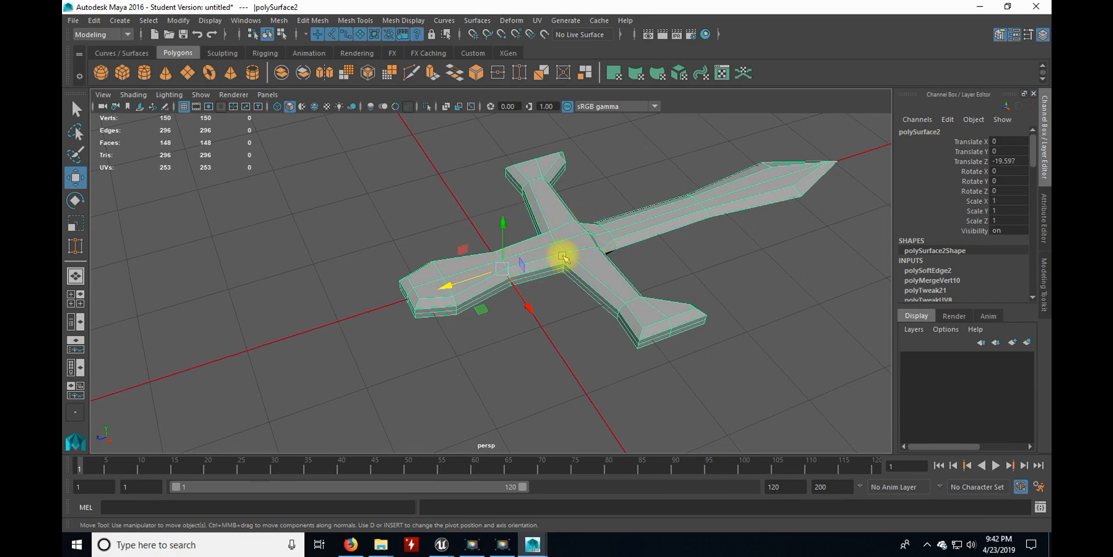
alt+drag(519, 312, 557, 311)
alt+drag(621, 259, 579, 354)
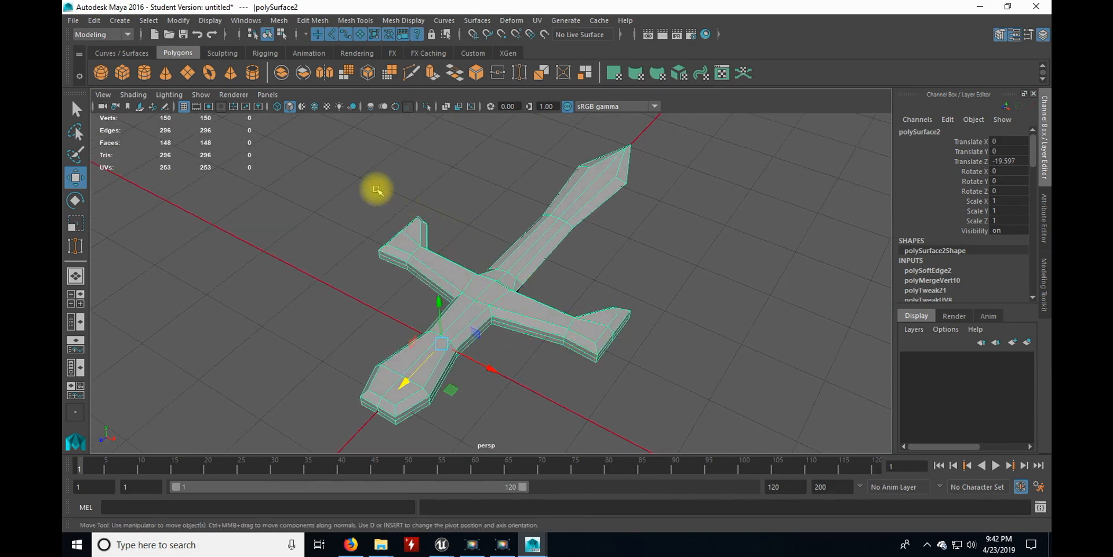
Open the UV Editor for the sword and arrange it as a smaller window beside the model.
click(541, 23)
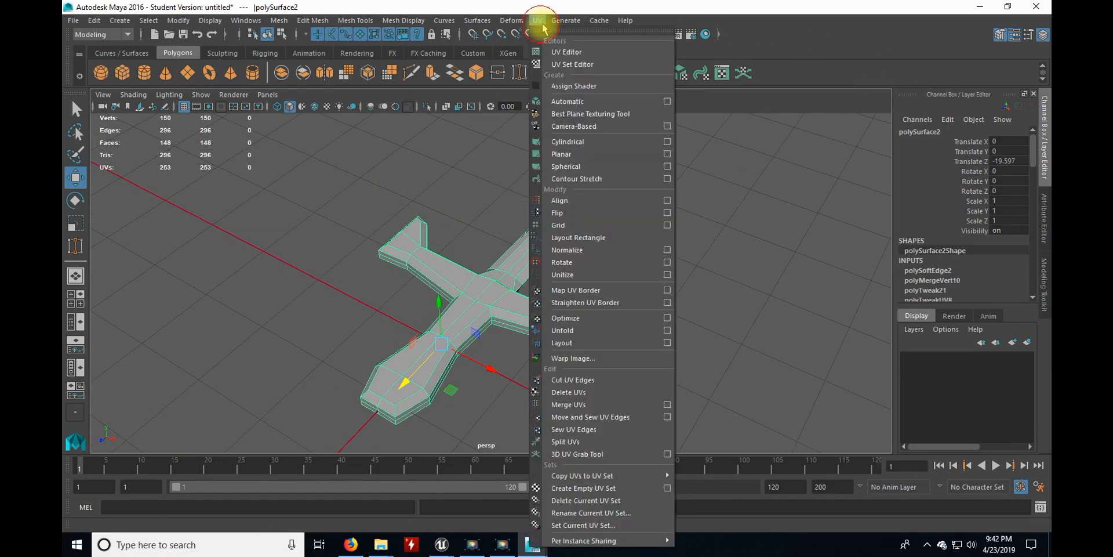
click(560, 53)
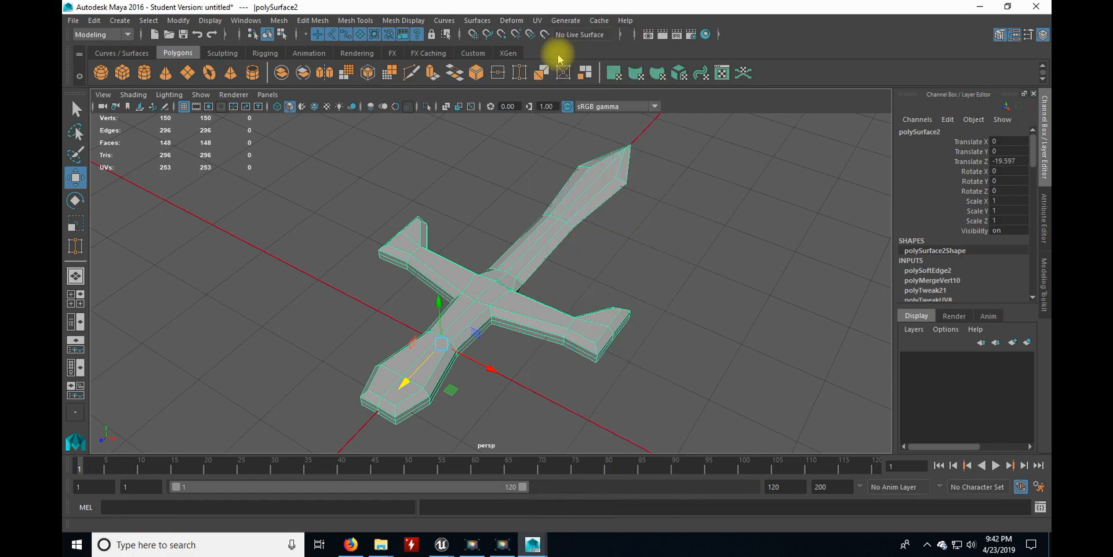
scroll(590, 240, down, 2)
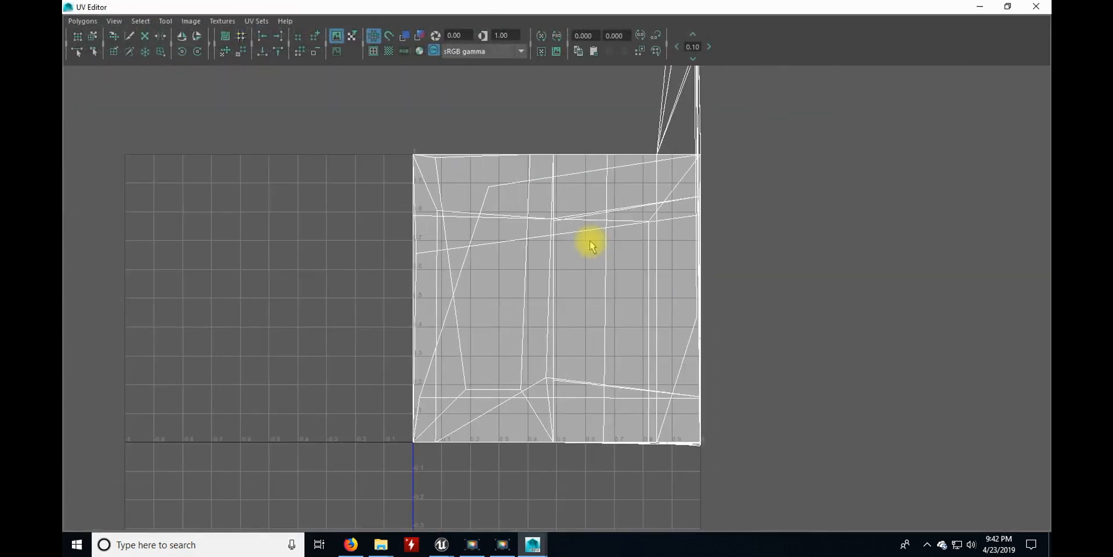
scroll(655, 231, down, 3)
scroll(661, 233, up, 2)
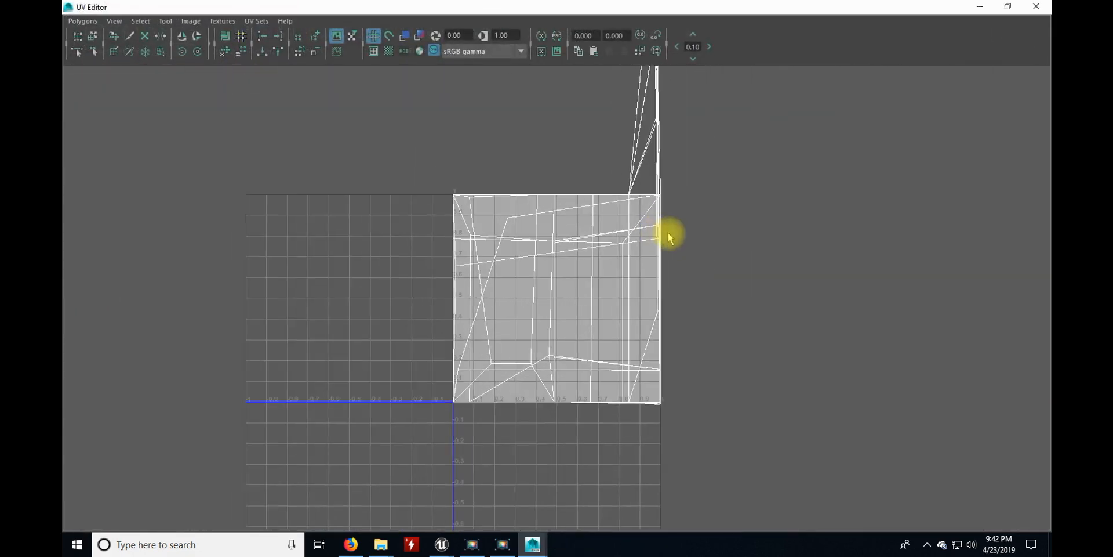
click(1007, 7)
scroll(226, 266, up, 5)
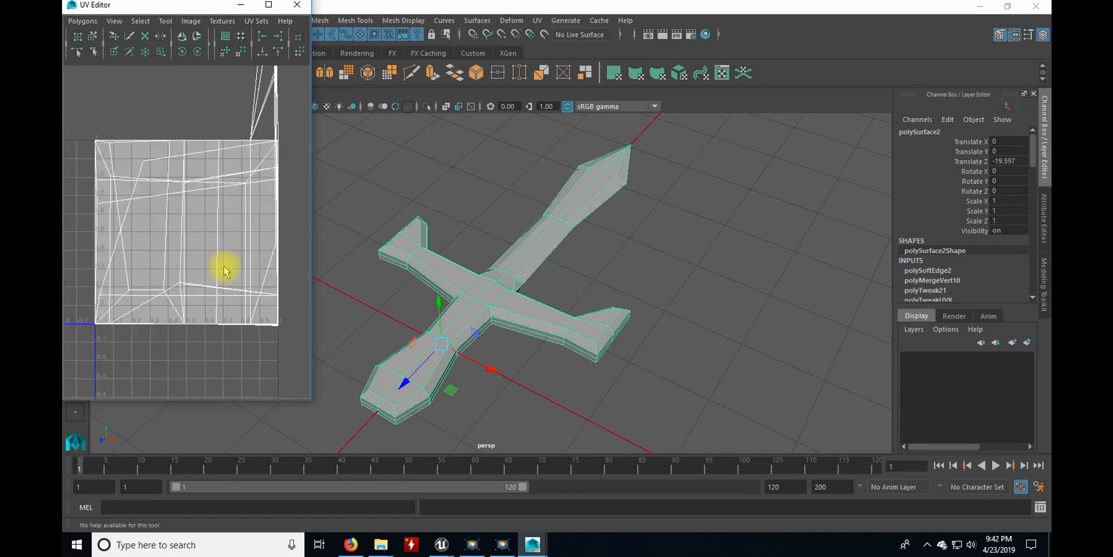
drag(194, 8, 232, 54)
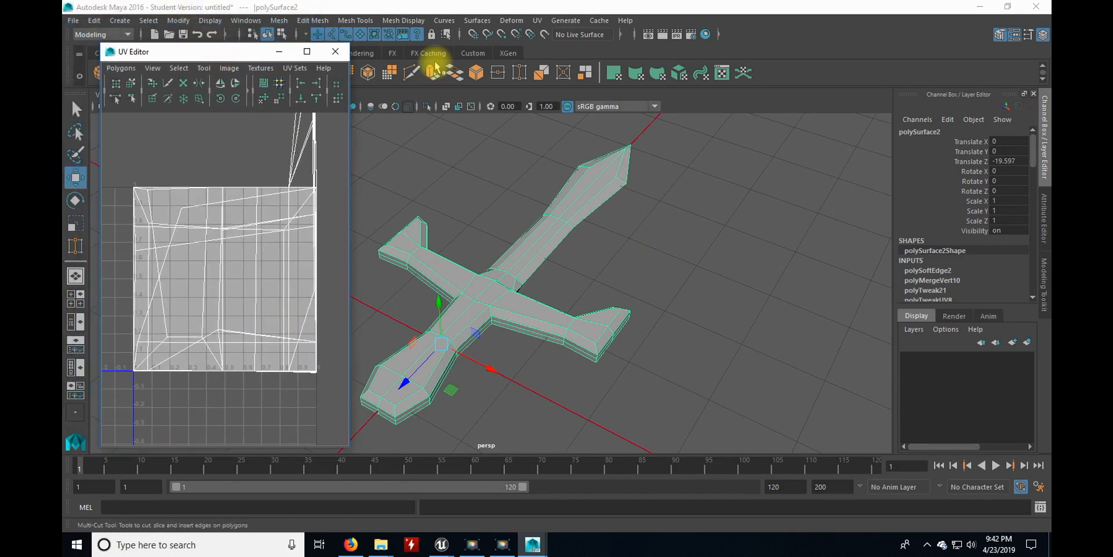
Apply a planar UV projection to the sword from the Y axis, fitted to the bounding box.
click(537, 21)
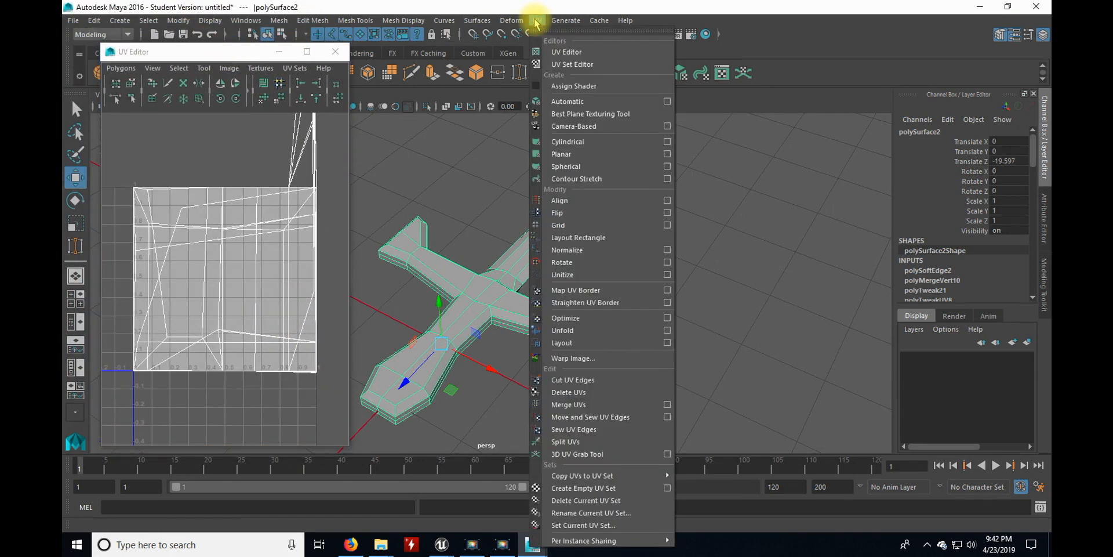
click(667, 154)
drag(767, 140, 797, 128)
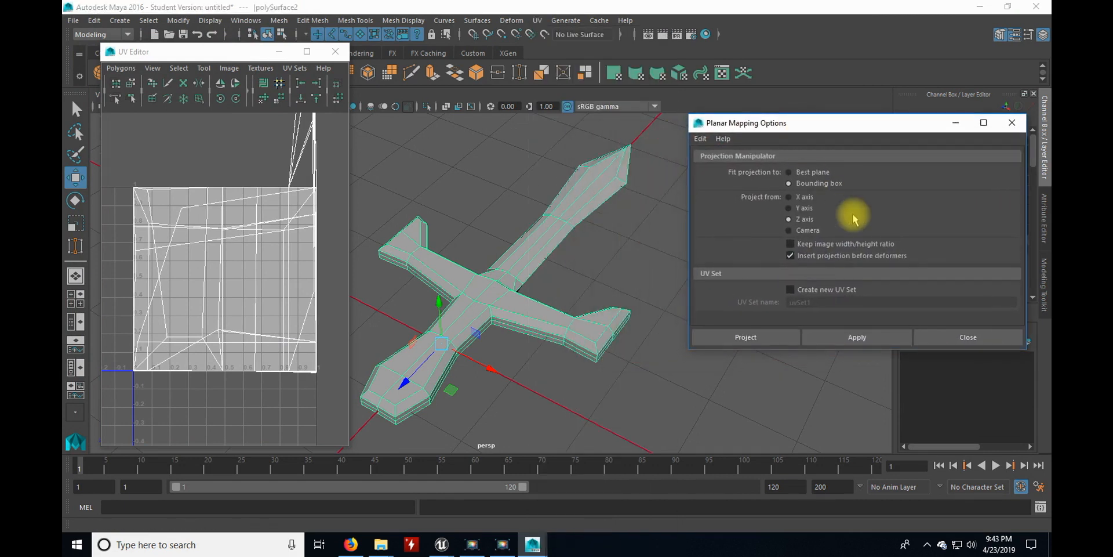
click(856, 338)
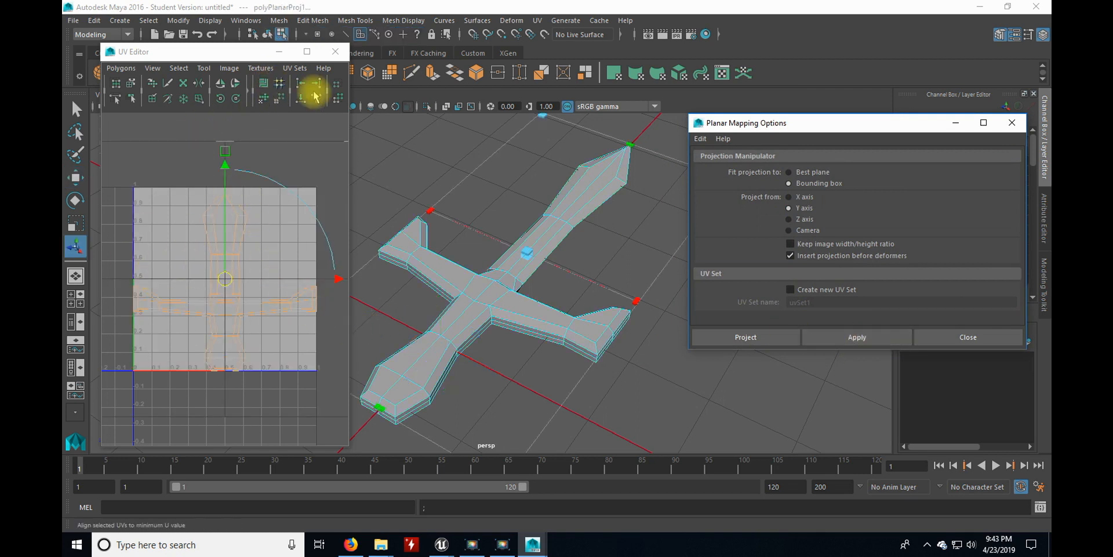
click(954, 336)
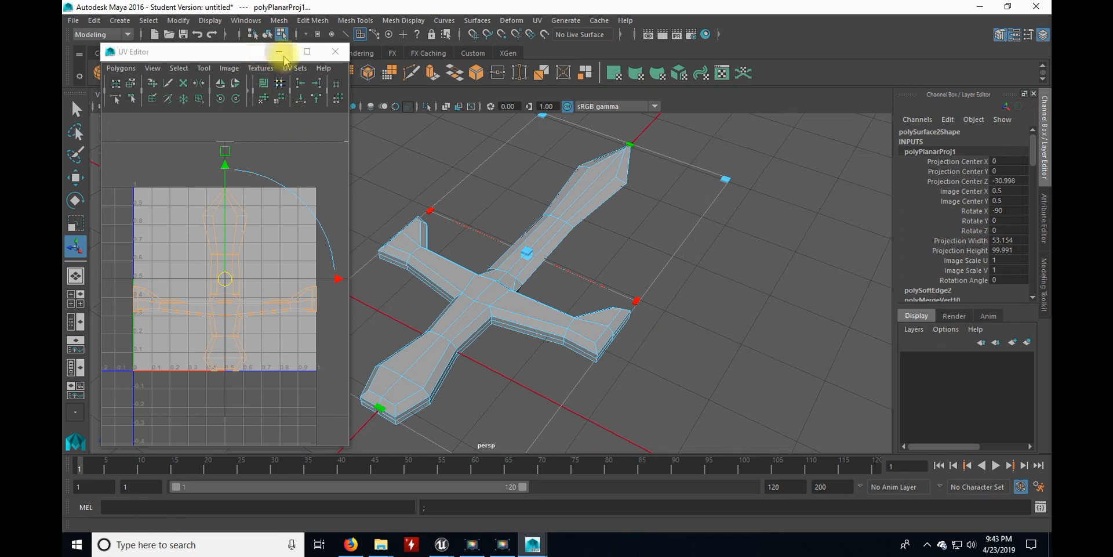
Frame the projected UVs in an enlarged UV Editor, dim the background image and restore the smaller window.
click(306, 51)
key(f)
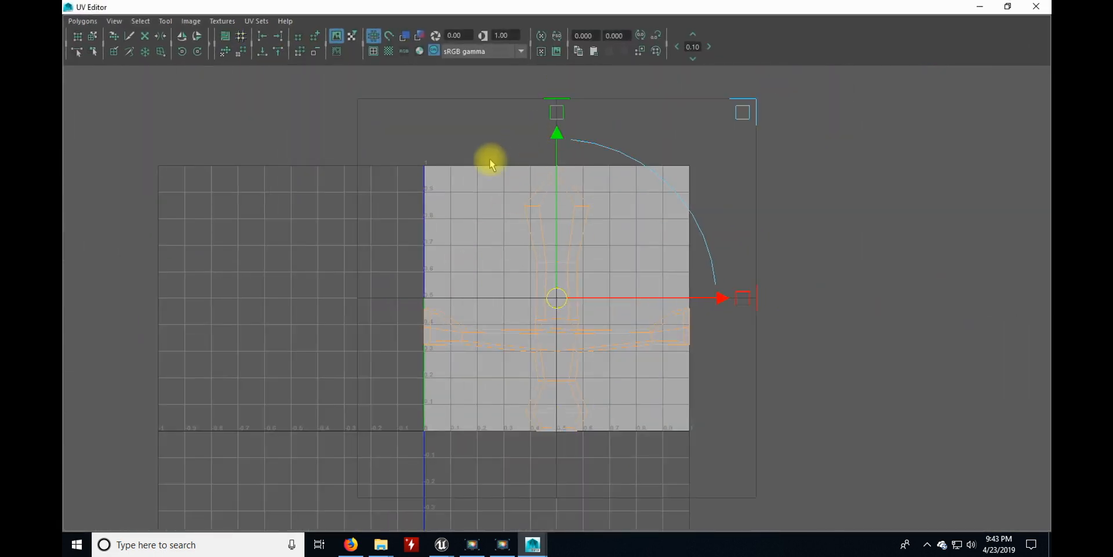
click(337, 52)
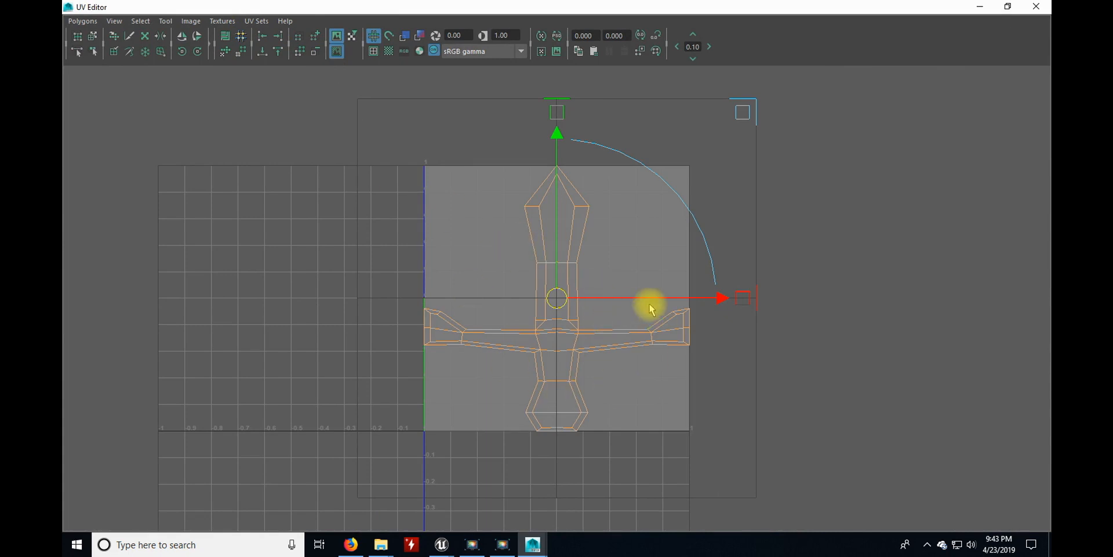
click(1007, 7)
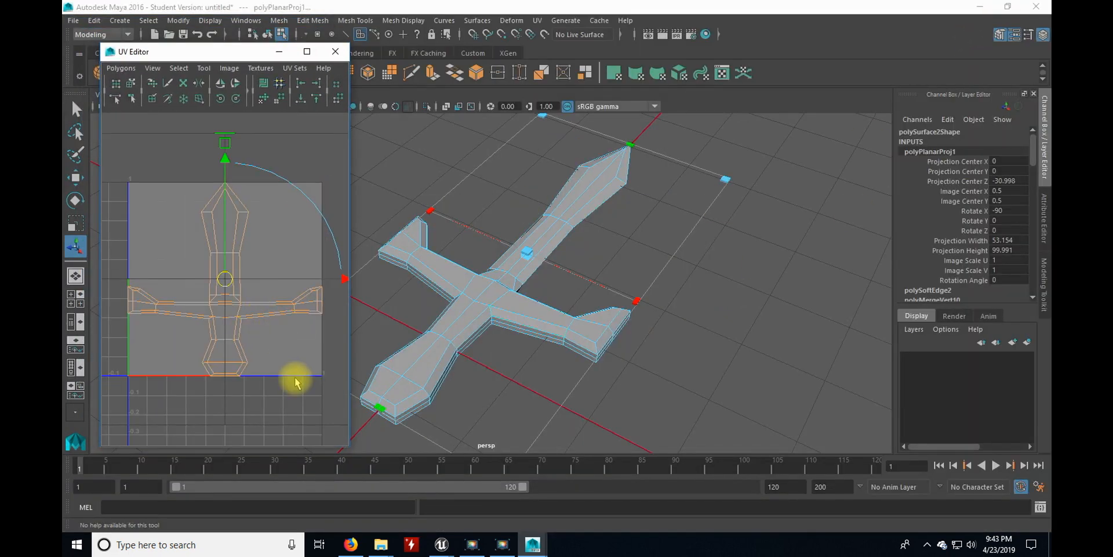
Examine how the sword's blade, guard and handle faces correspond to the projected UV layout.
alt+drag(537, 382, 510, 392)
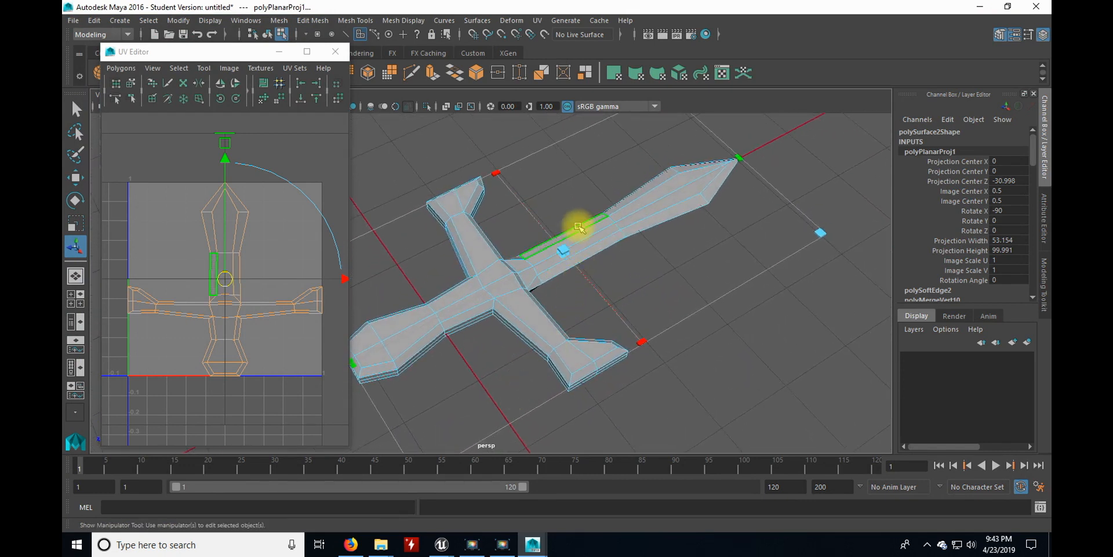
click(464, 287)
click(490, 351)
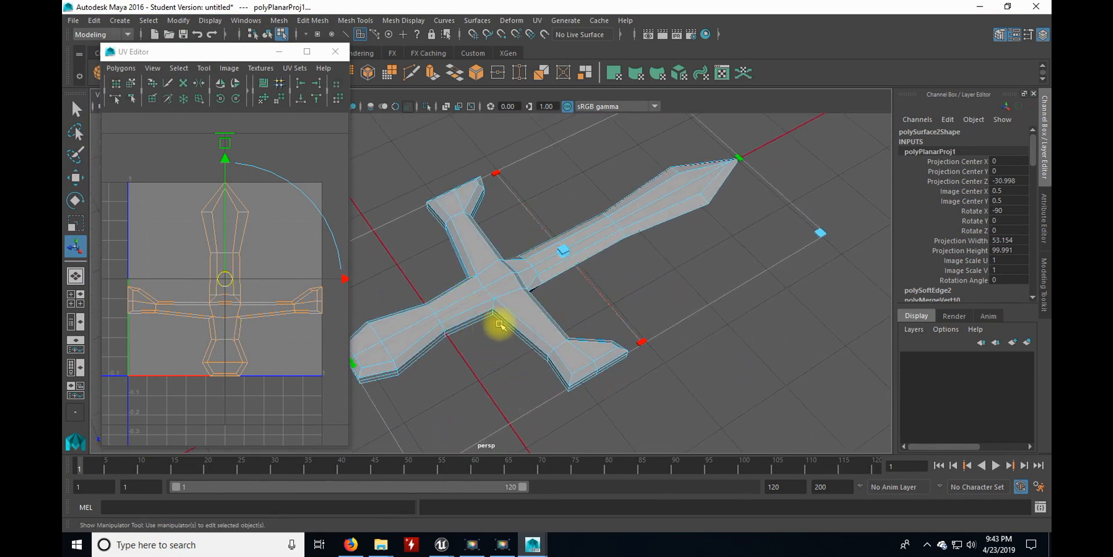
click(492, 286)
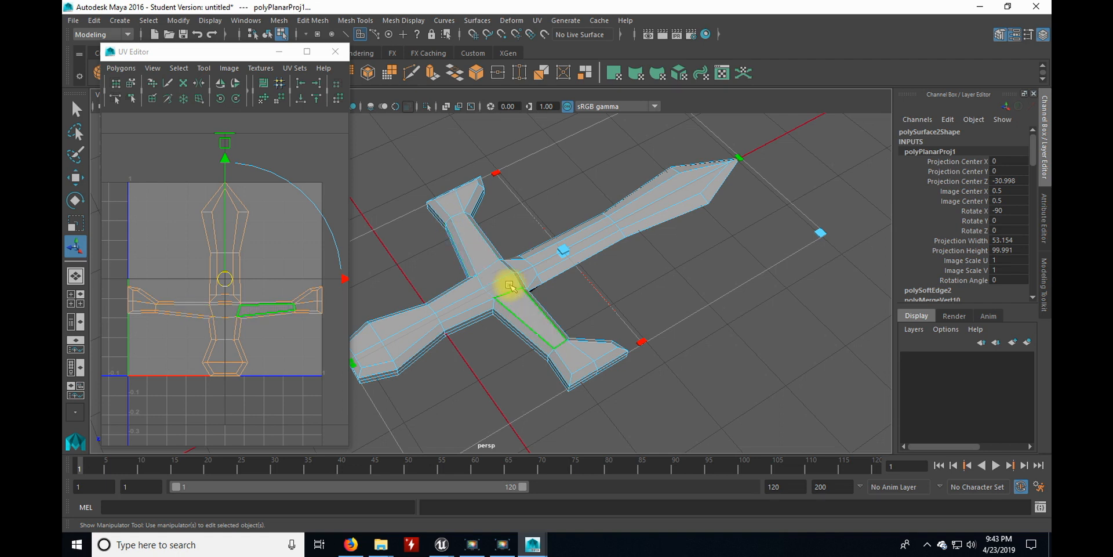
click(492, 271)
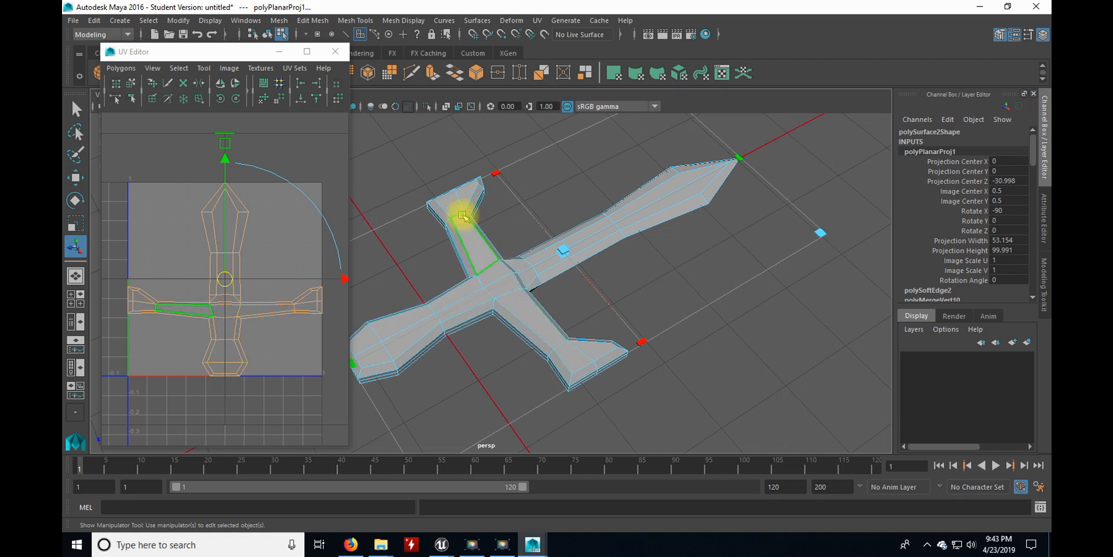
click(435, 348)
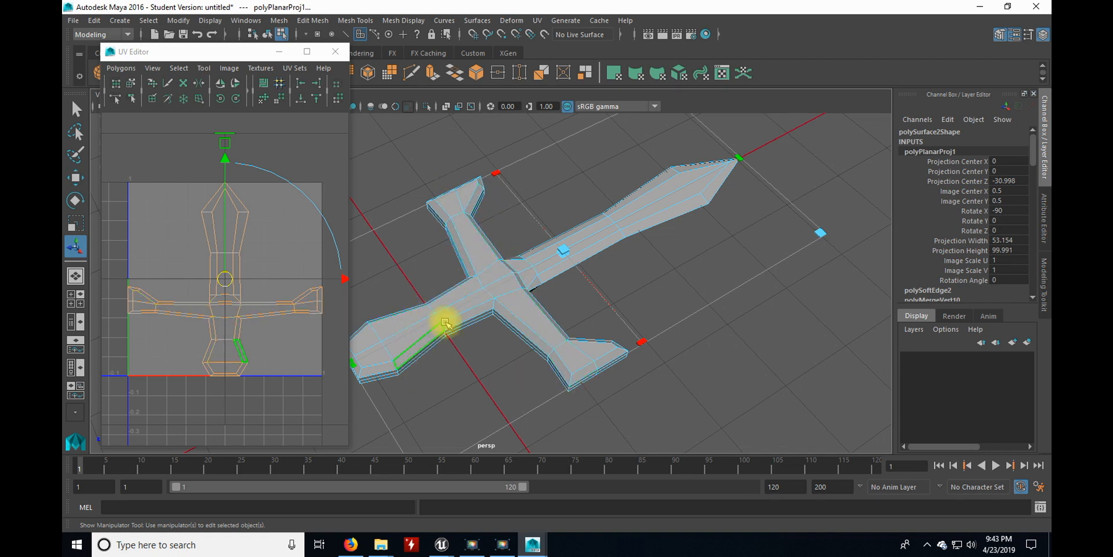
alt+drag(478, 385, 460, 342)
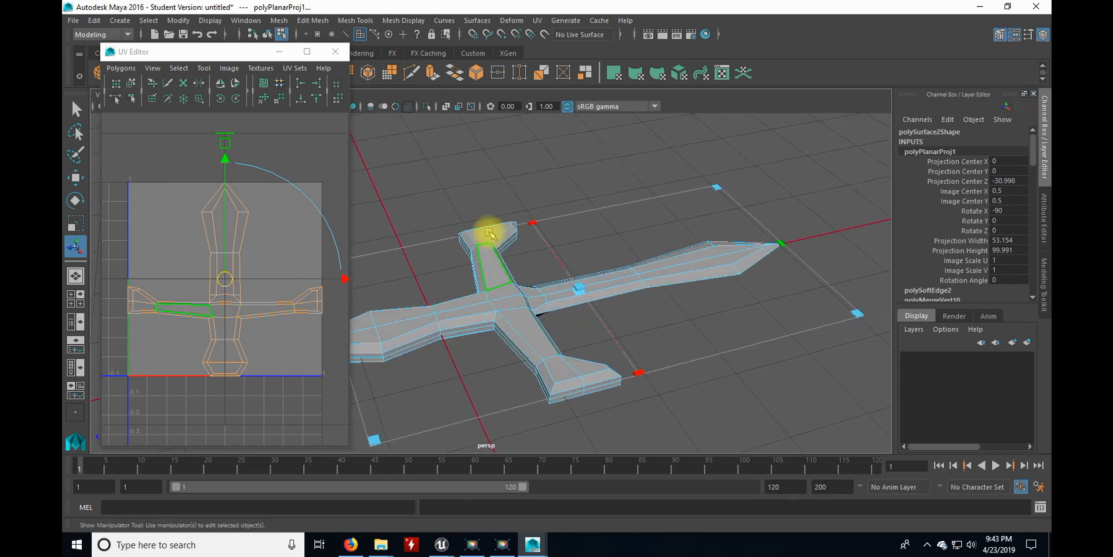
click(454, 333)
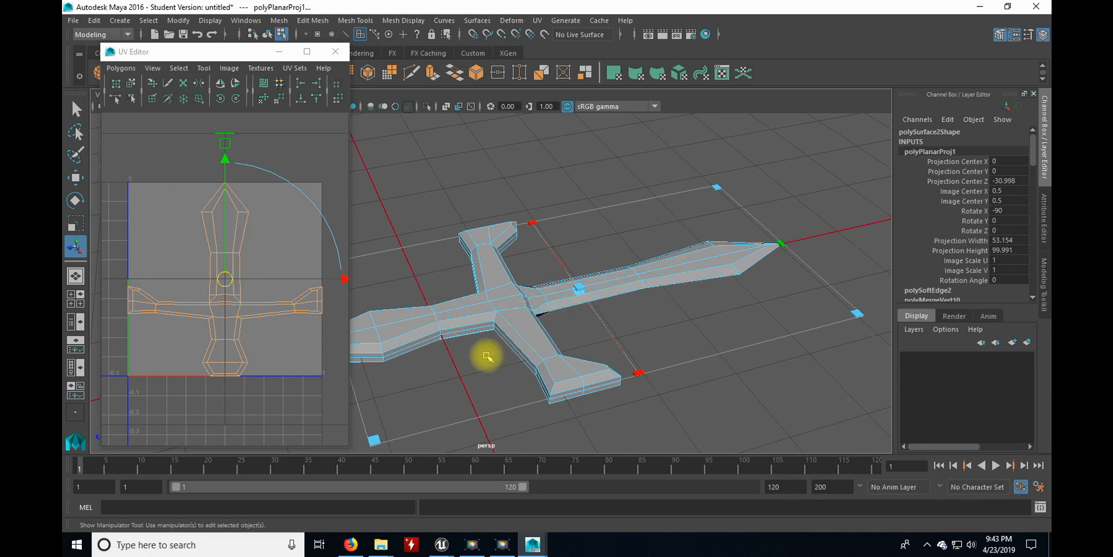
Select the edge loop running around the middle of the sword's sides and cut the UVs along it.
right_drag(462, 316, 465, 251)
right_drag(465, 208, 466, 169)
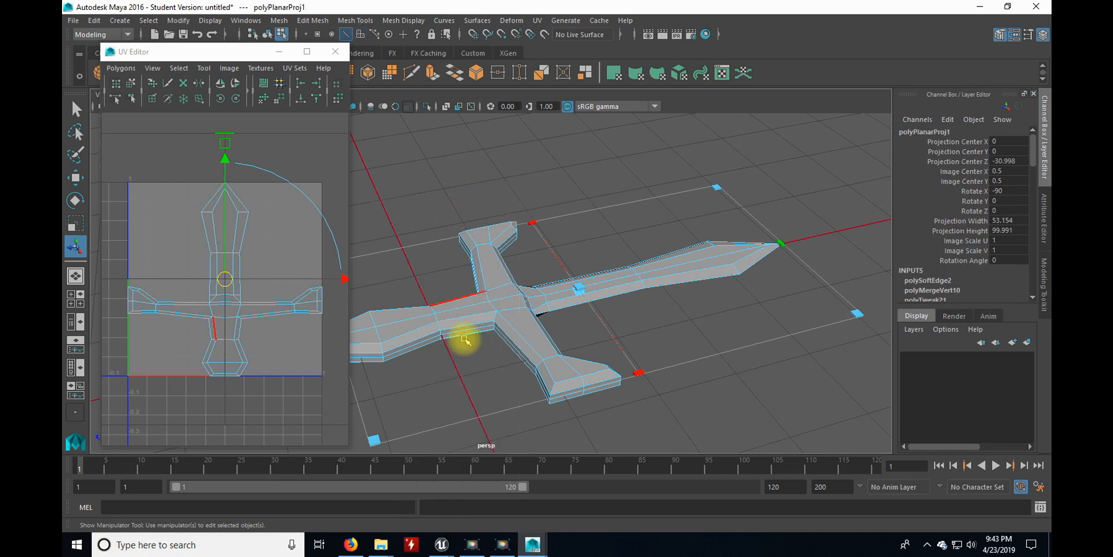
alt+drag(477, 375, 497, 355)
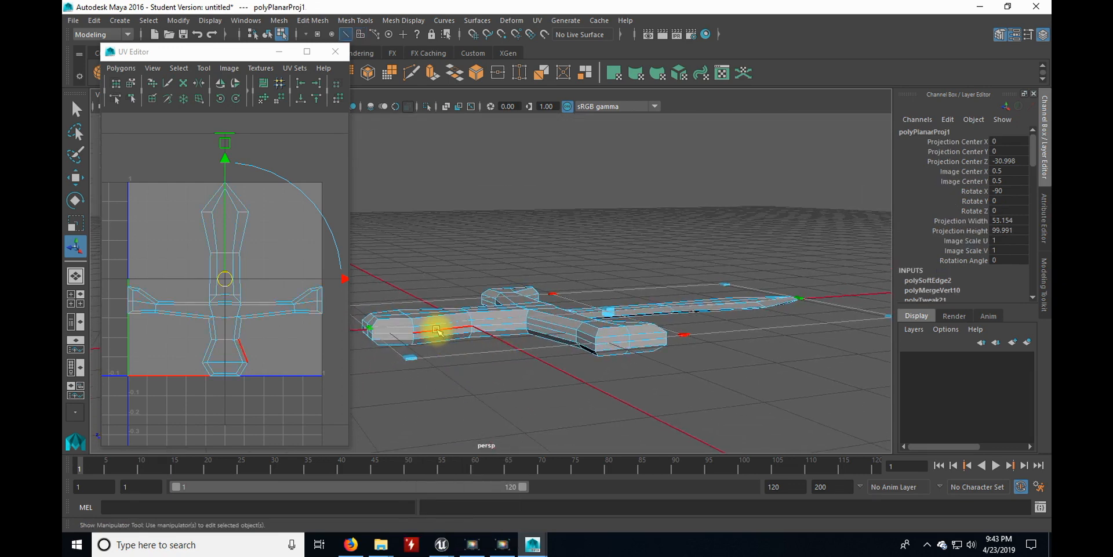
click(438, 330)
alt+drag(497, 398, 499, 377)
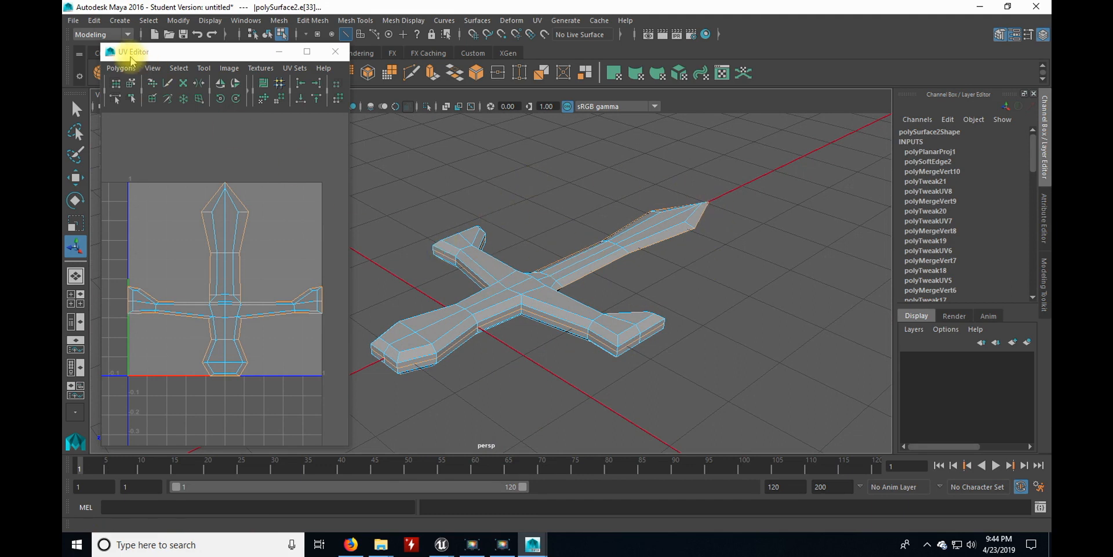
click(124, 68)
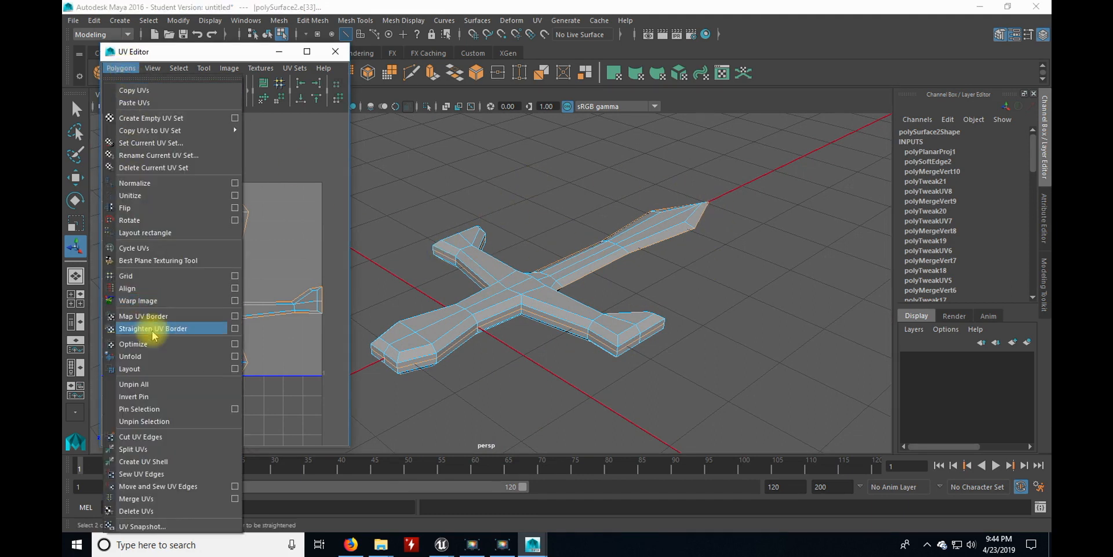
click(164, 436)
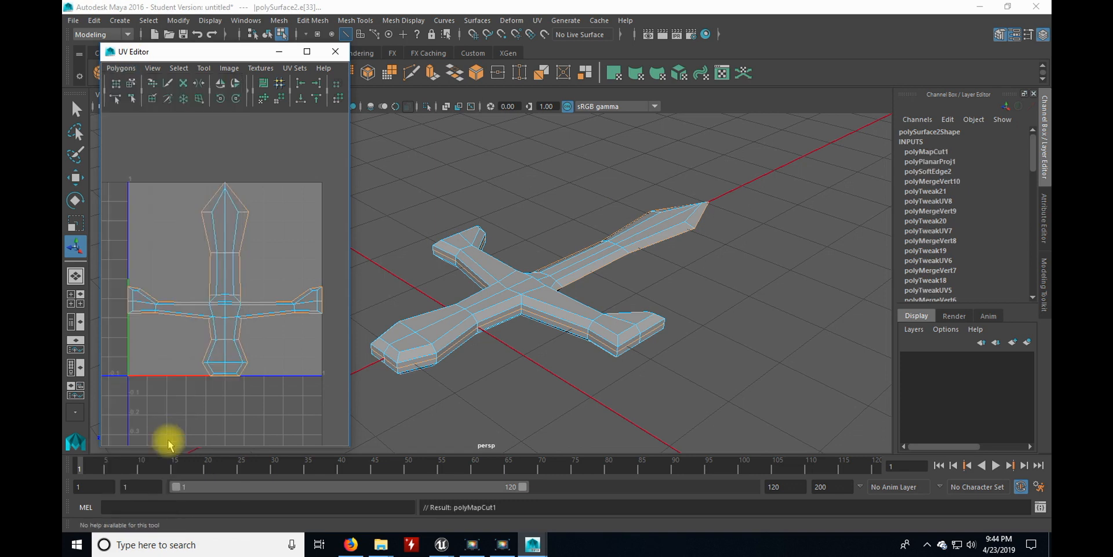
Move one half's UV shell sideways out of the 0–1 UV space so it lies beside the other half's shell.
right_drag(229, 313, 276, 312)
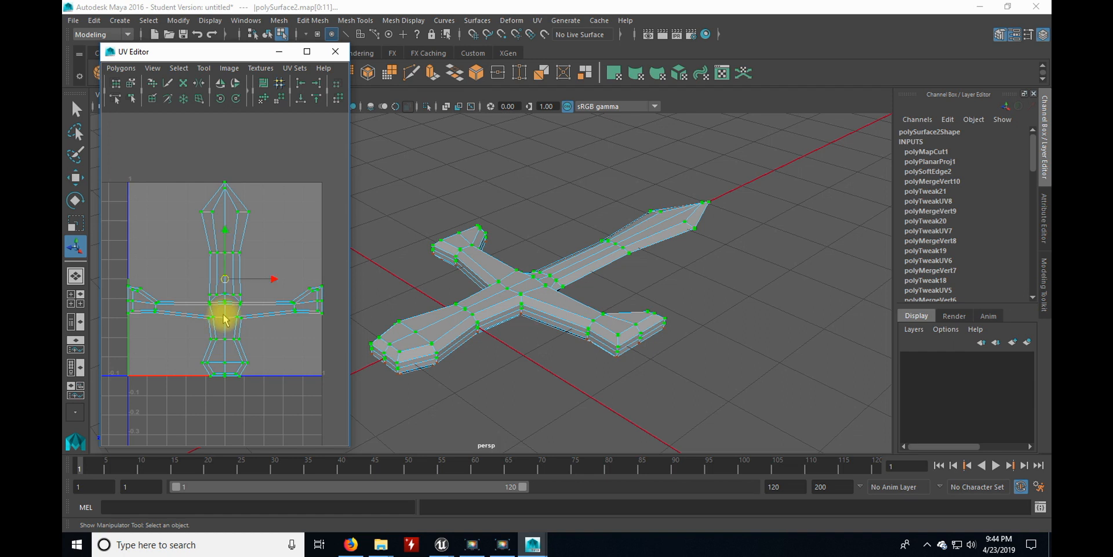
key(w)
scroll(226, 318, down, 3)
drag(273, 280, 408, 282)
alt+middle_drag(284, 323, 210, 308)
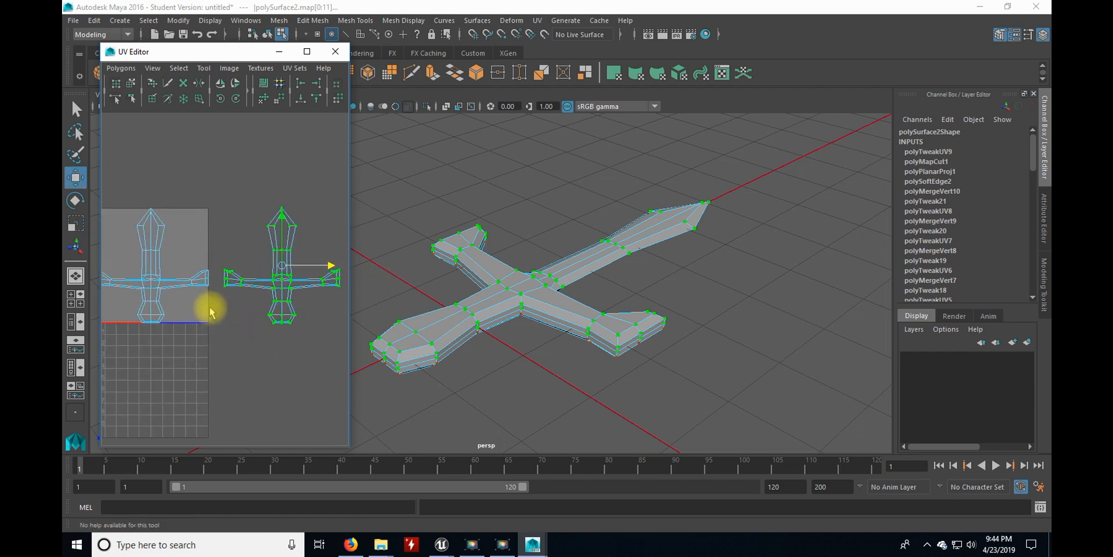
scroll(210, 308, down, 1)
click(227, 319)
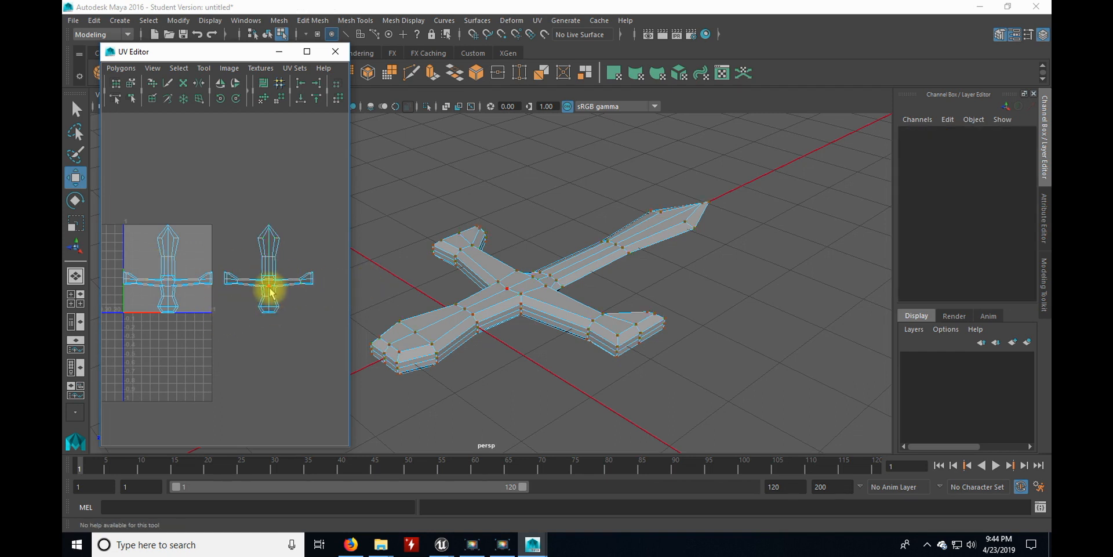
Select the edges where the handle and the blade meet the guard on both faces of the sword, and cut the UVs along them.
mouse_move(489, 390)
alt+mouse_down()
mouse_move(514, 385)
mouse_move(502, 378)
alt+mouse_up()
scroll(502, 379, up, 3)
right_drag(547, 318, 543, 165)
click(548, 321)
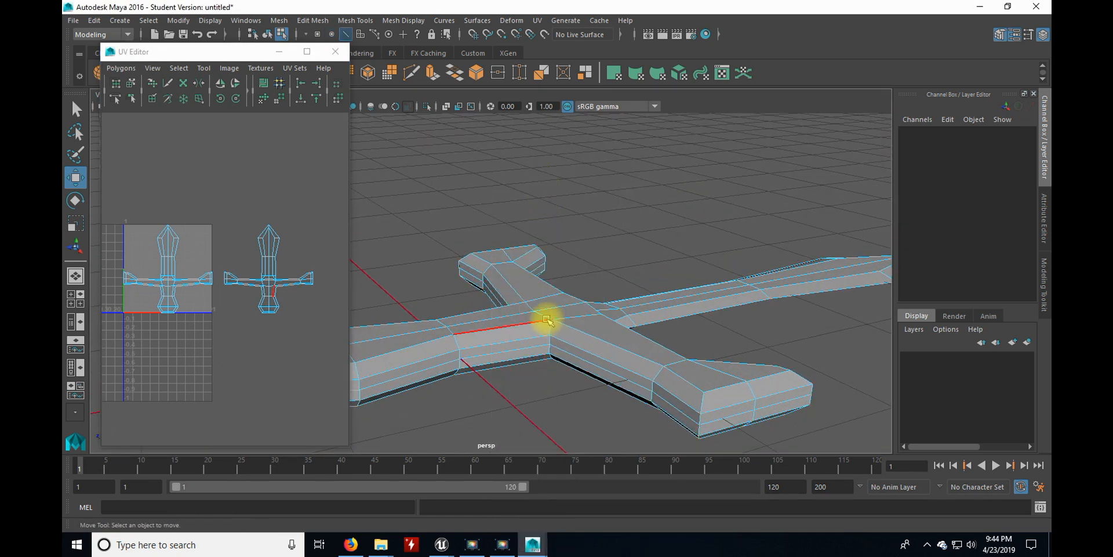
alt+drag(555, 409, 544, 400)
key(q)
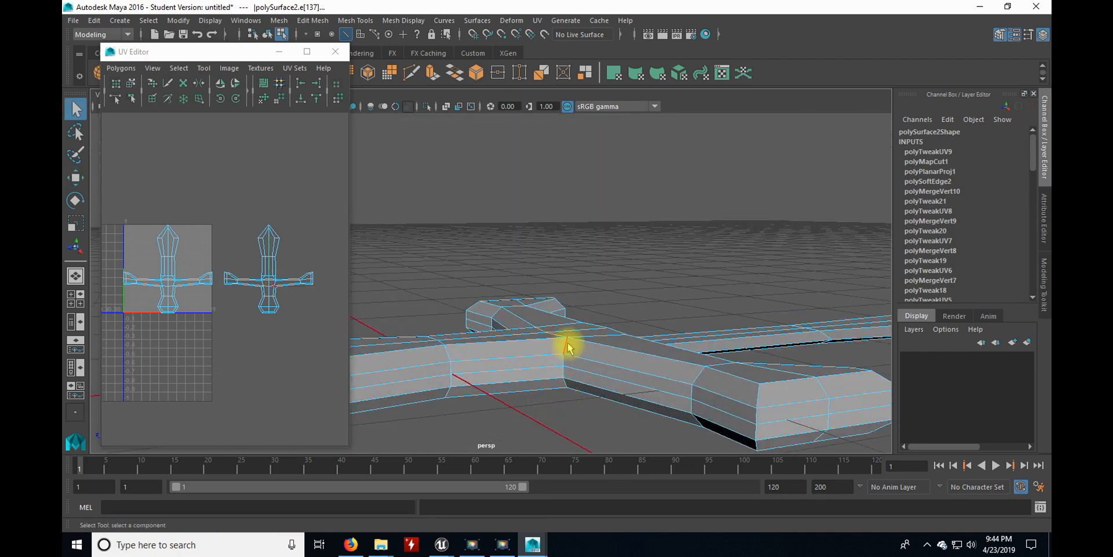
click(566, 343)
alt+drag(566, 421, 476, 407)
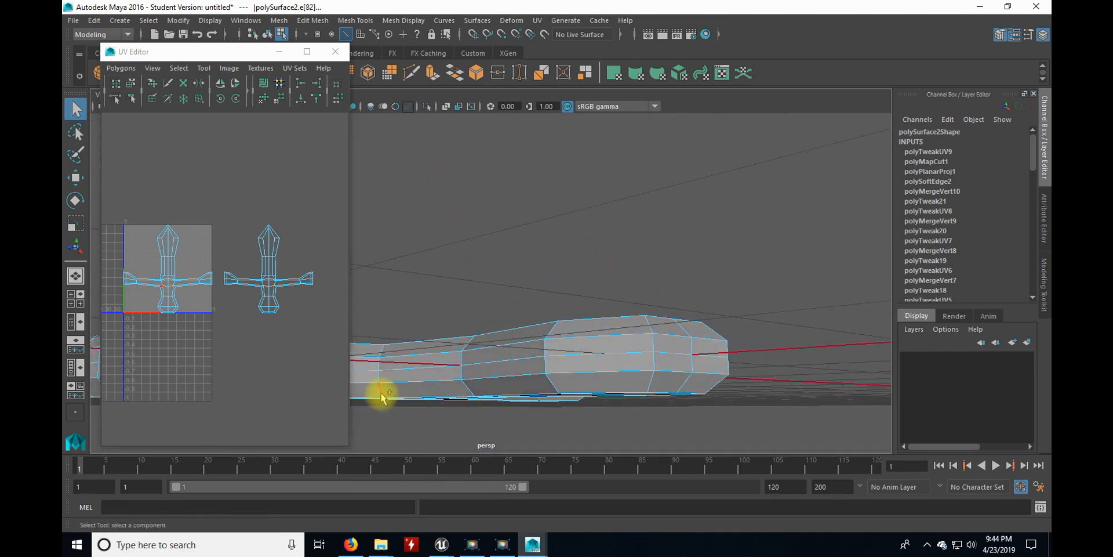
alt+drag(514, 294, 558, 338)
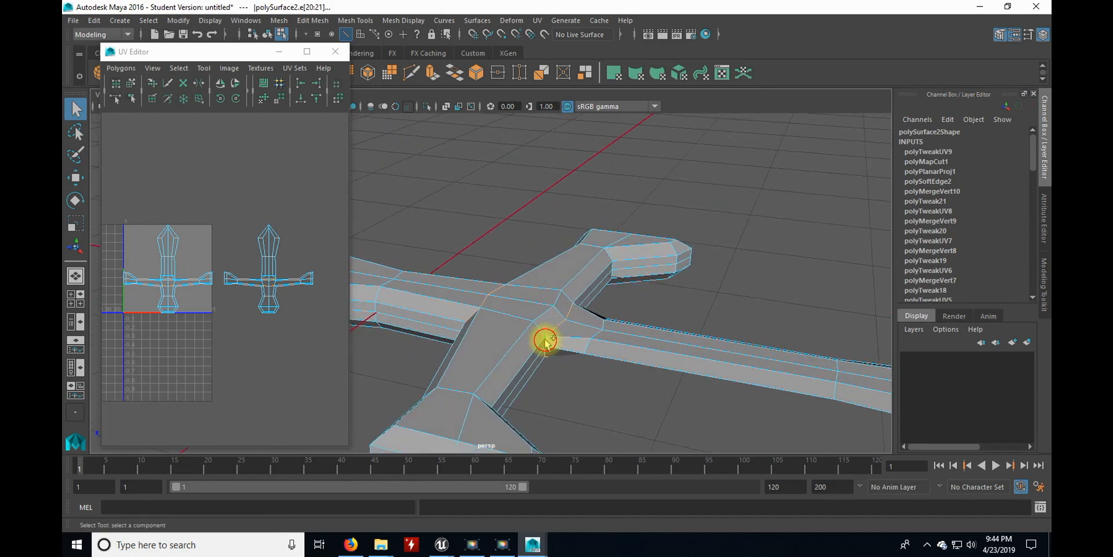
alt+drag(584, 408, 534, 350)
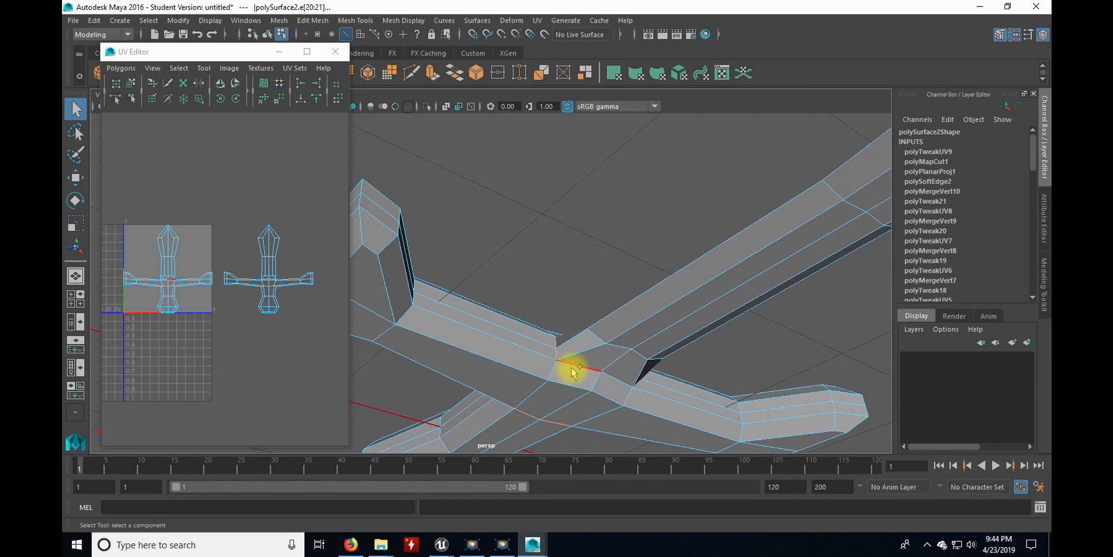
alt+drag(603, 361, 593, 383)
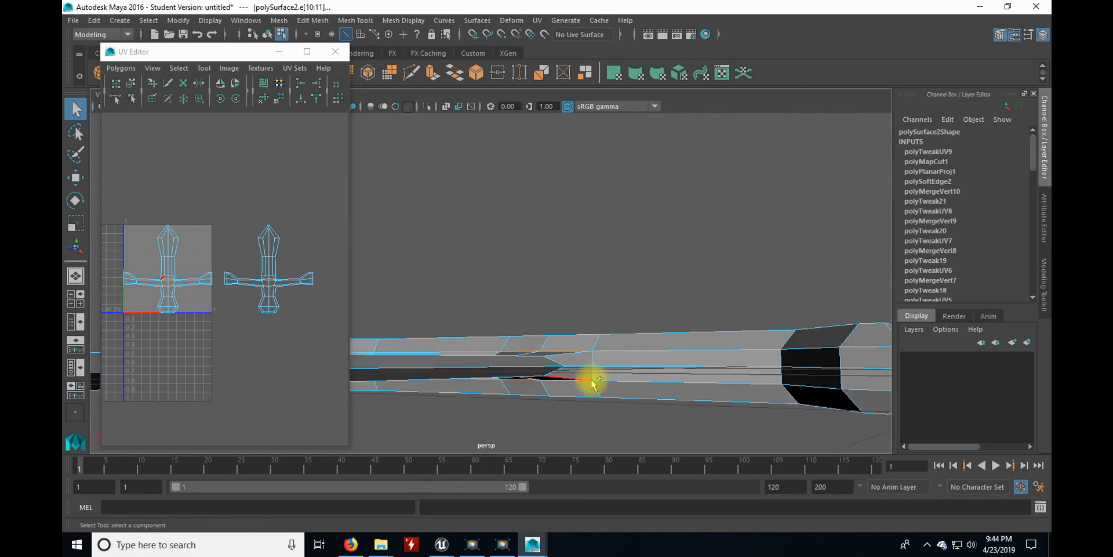
alt+drag(472, 286, 394, 316)
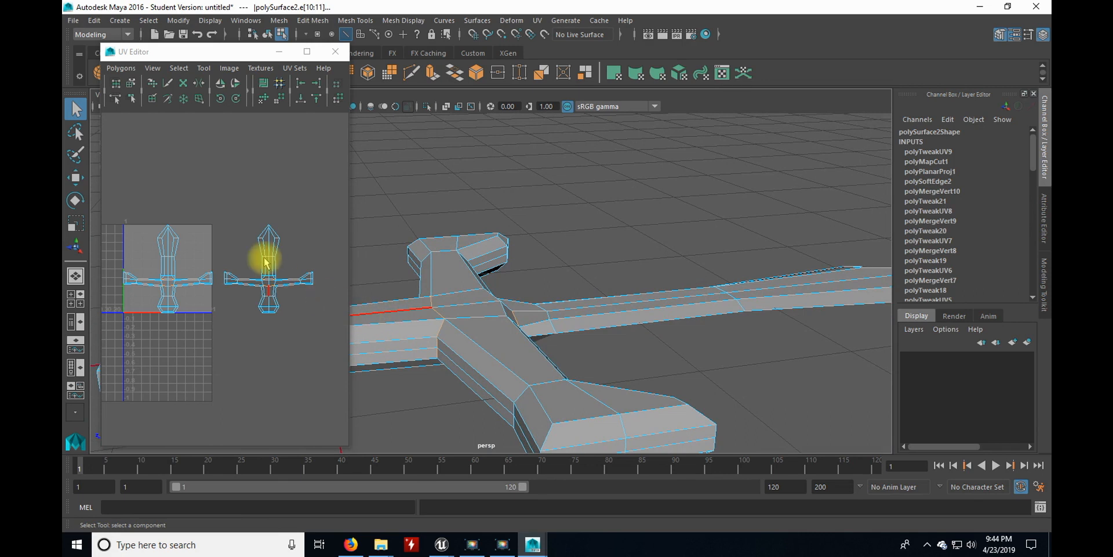
click(121, 68)
click(162, 436)
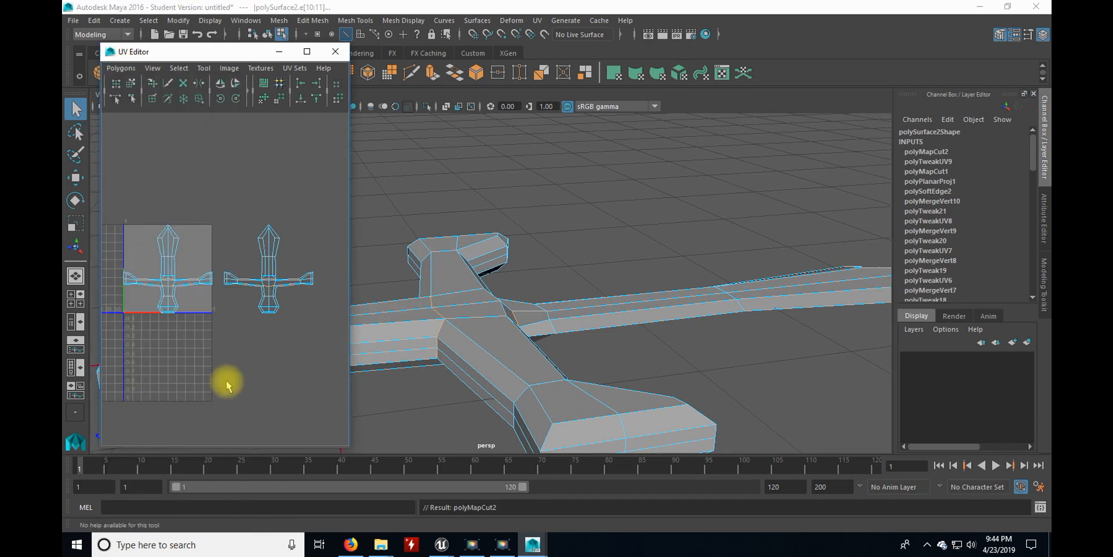
Move both blade UV shells up, away from the guard shells and above the 0–1 UV space.
alt+right_drag(181, 315, 191, 295)
alt+middle_drag(198, 312, 214, 319)
right_click(178, 248)
right_drag(178, 248, 222, 247)
double_click(182, 247)
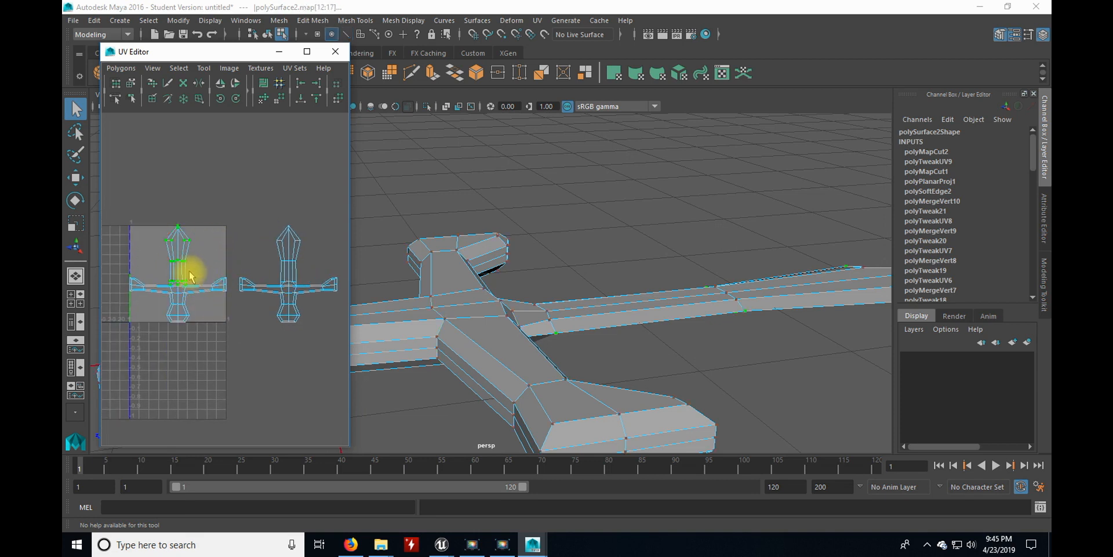
key(w)
drag(182, 237, 181, 174)
click(280, 258)
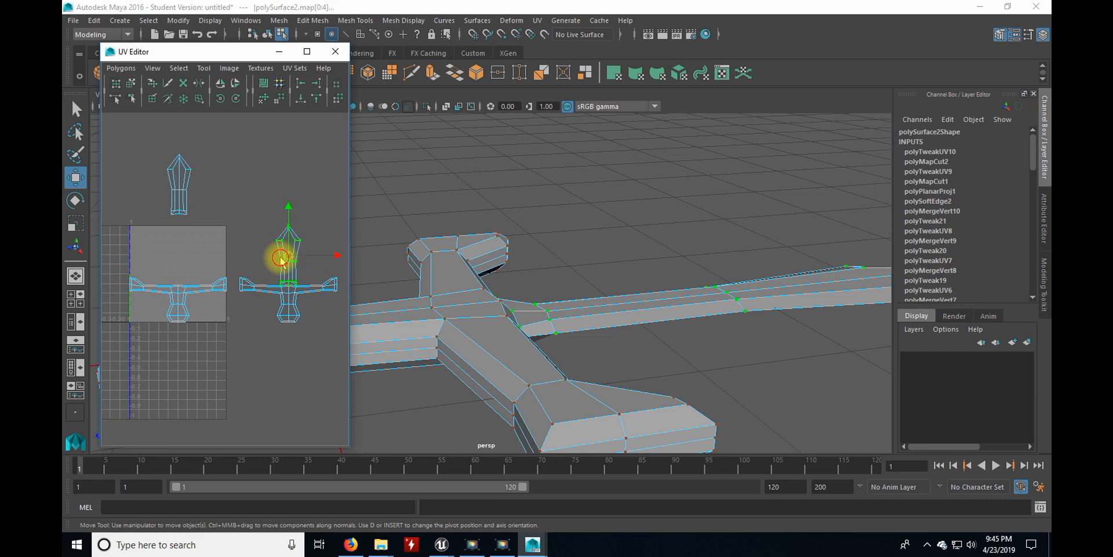
drag(293, 265, 270, 192)
Move both handle UV shells down and slightly sideways, clear of the guard shells.
click(175, 309)
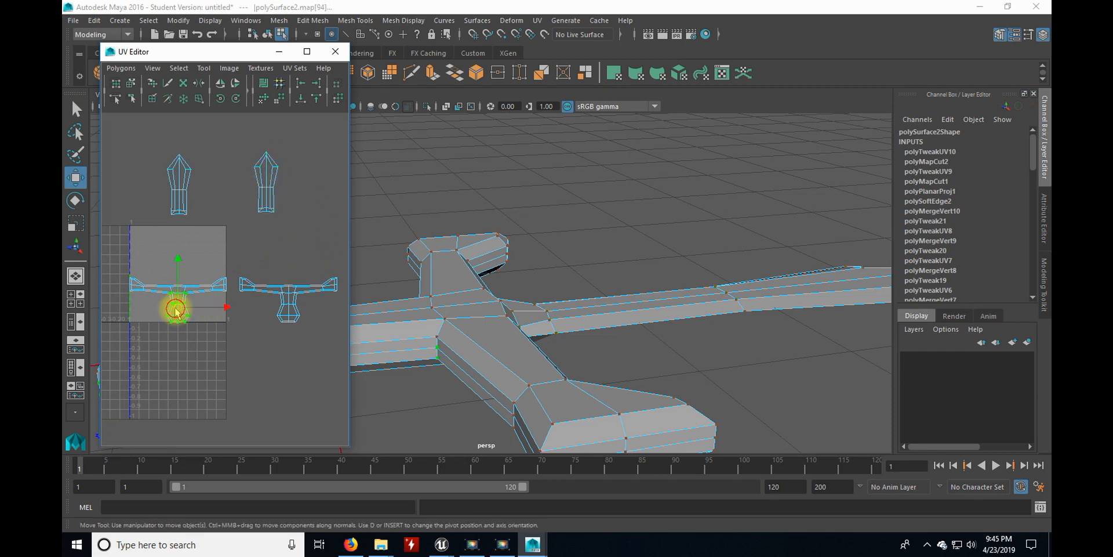
drag(180, 311, 151, 342)
click(289, 307)
drag(289, 307, 248, 330)
Enlarge the UV Editor and move the guard shell out of the 0–1 UV space to just above the other guard shell.
click(306, 52)
scroll(446, 396, down, 8)
alt+middle_drag(465, 341, 405, 301)
click(353, 390)
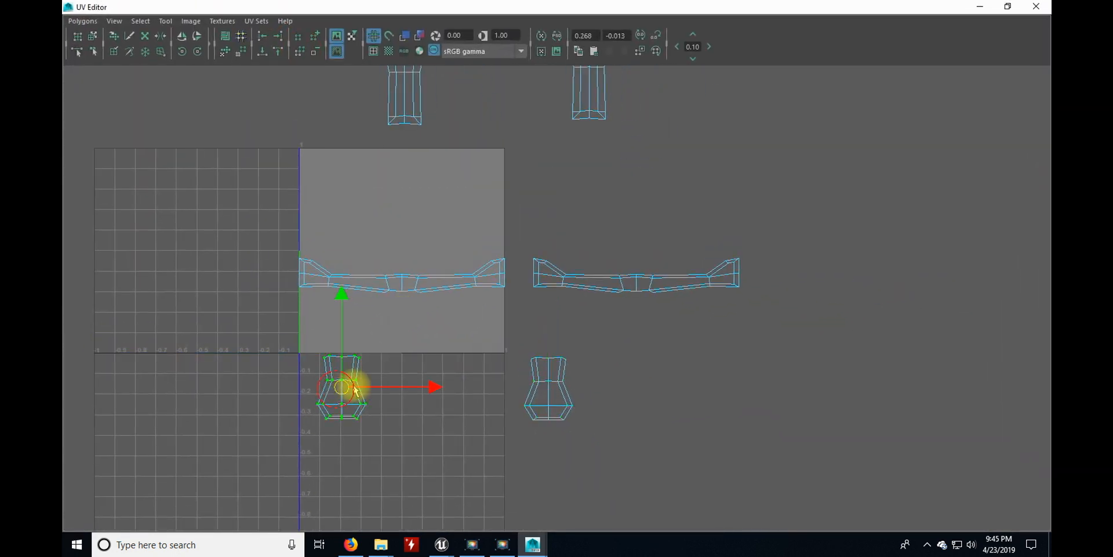
alt+middle_drag(462, 246, 408, 280)
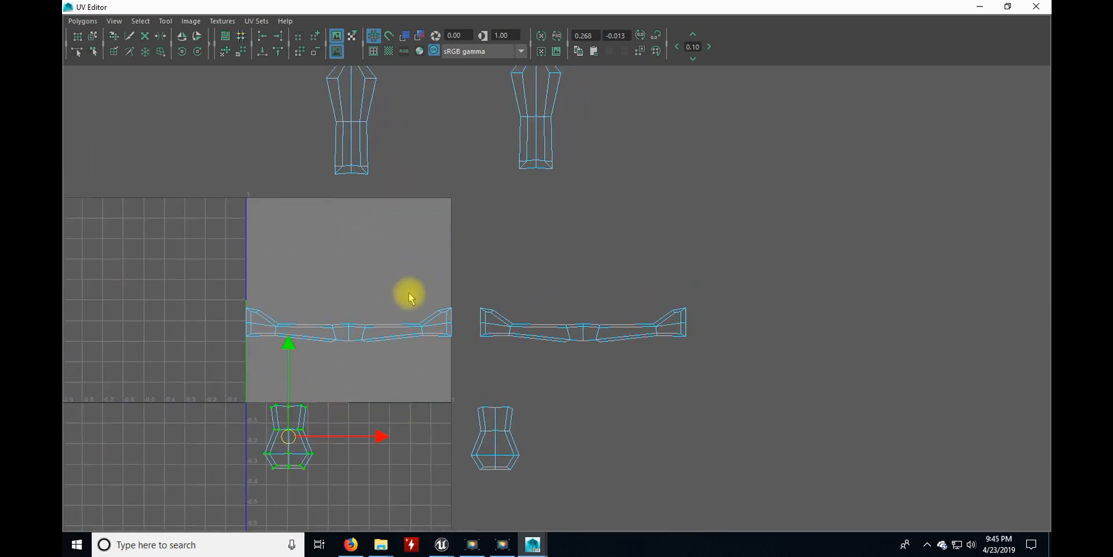
drag(348, 325, 581, 287)
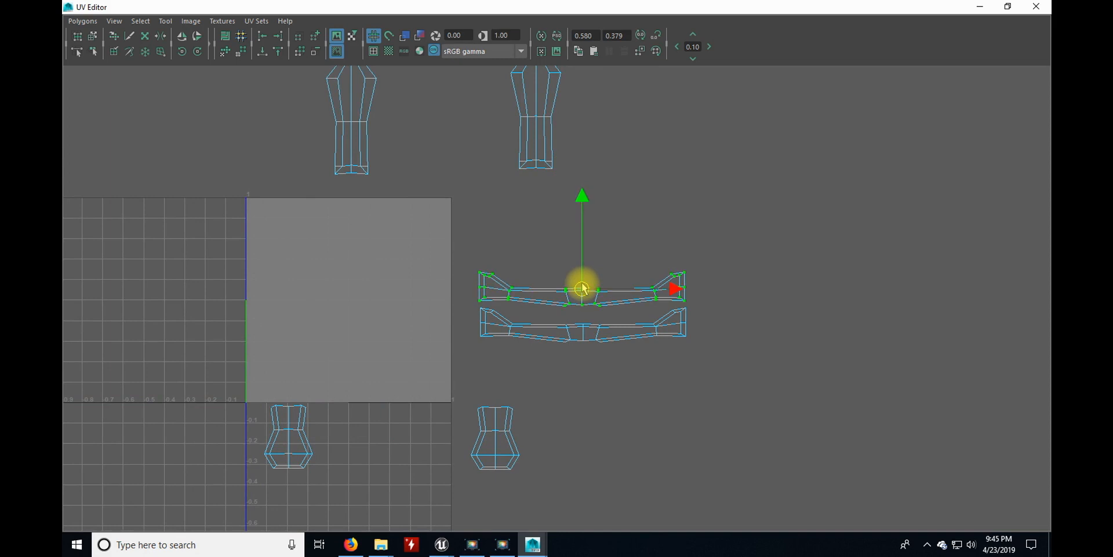
alt+middle_drag(440, 356, 418, 328)
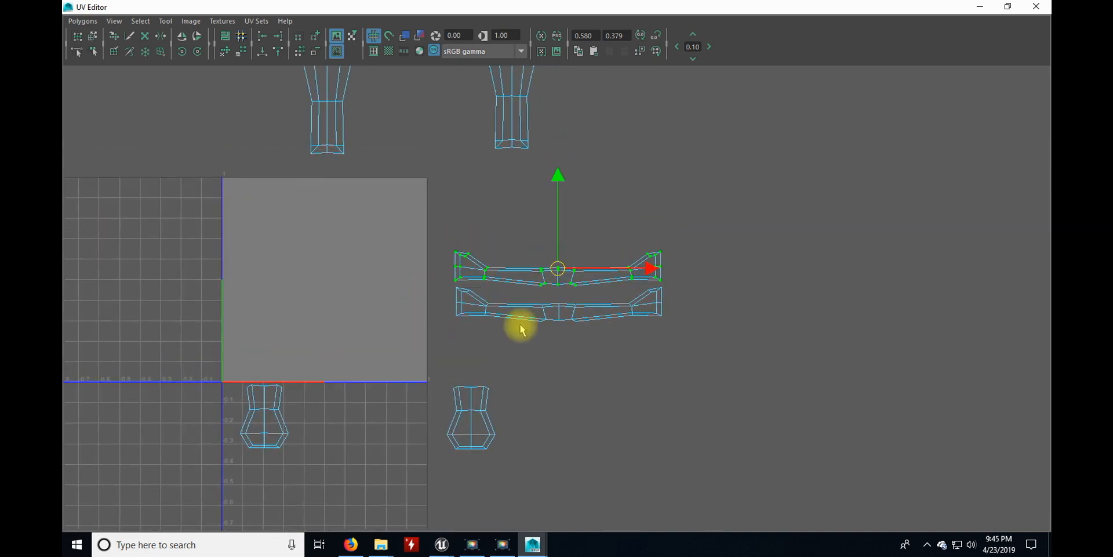
Select the UVs of all the blade, guard and handle shells.
alt+right_drag(455, 202, 429, 198)
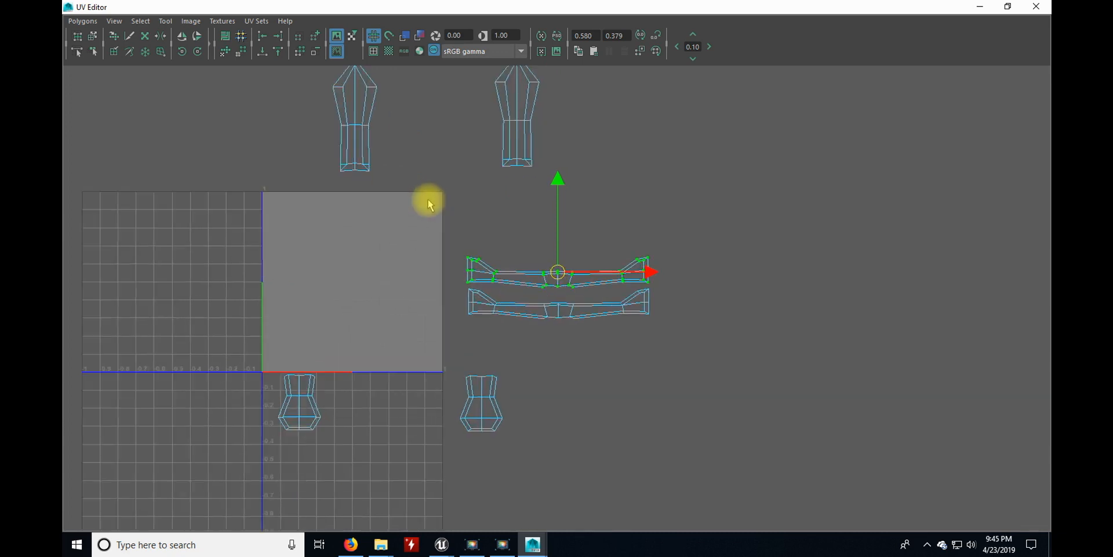
scroll(378, 158, down, 2)
drag(275, 95, 718, 443)
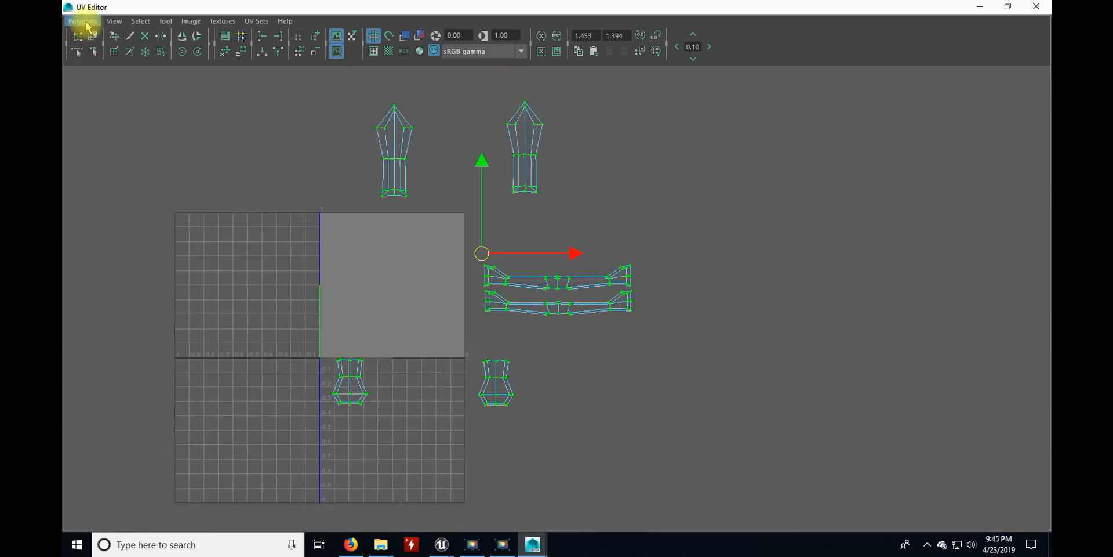
Save the scene as a Maya Binary file named Item_Sword in the Classes folder.
click(979, 6)
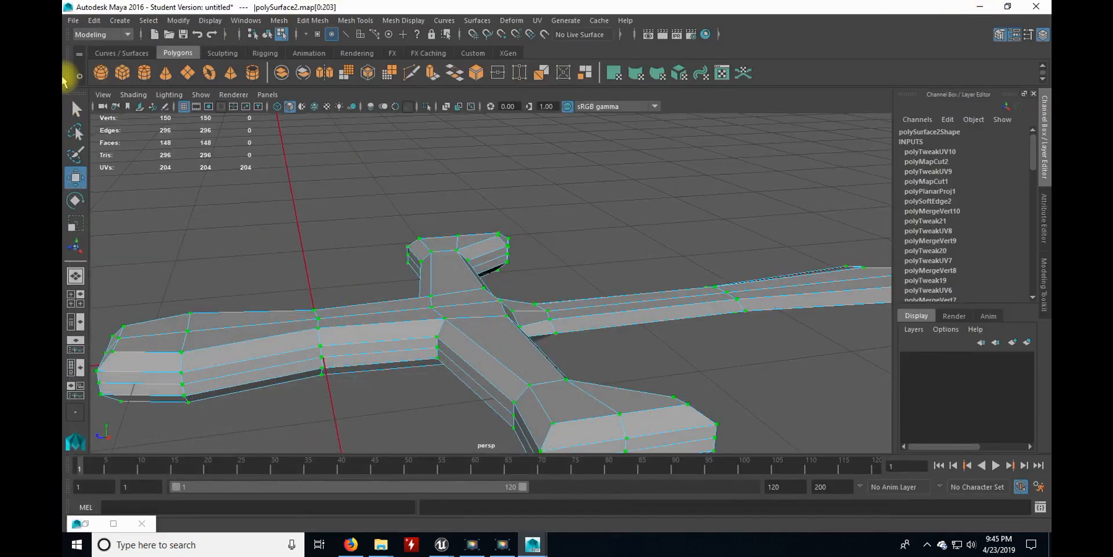
click(73, 20)
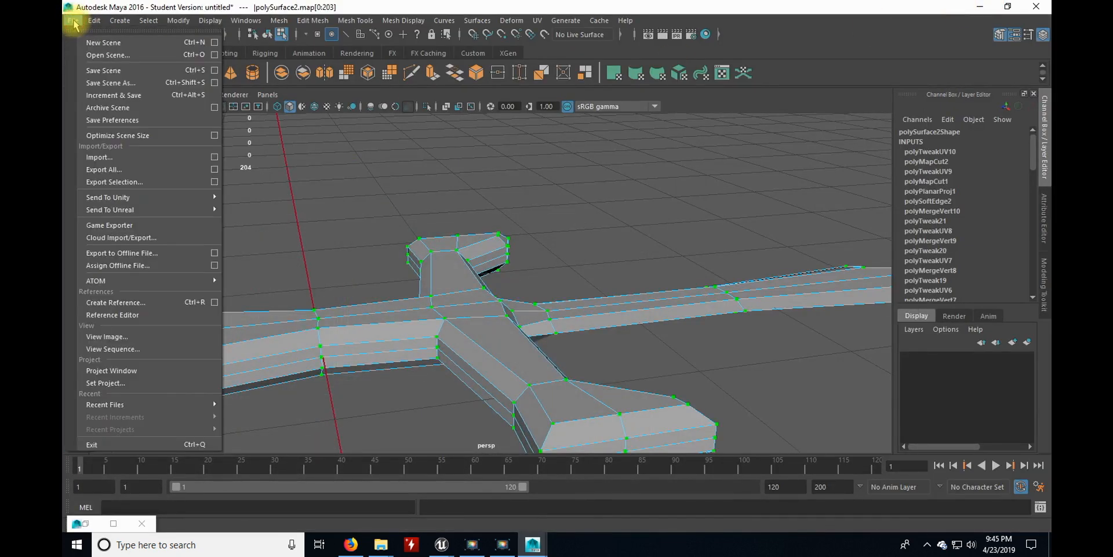
click(123, 83)
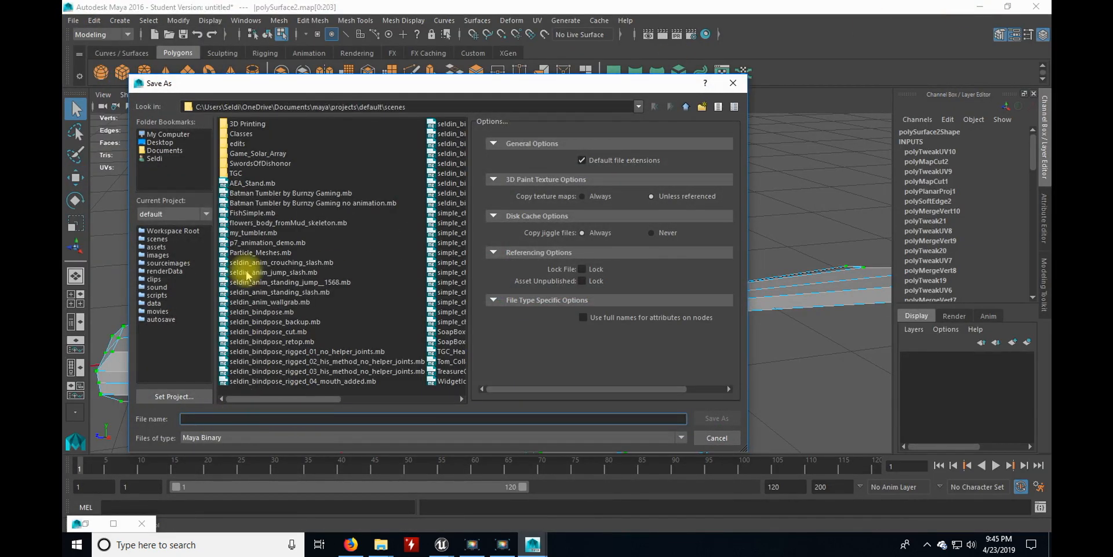
double_click(253, 137)
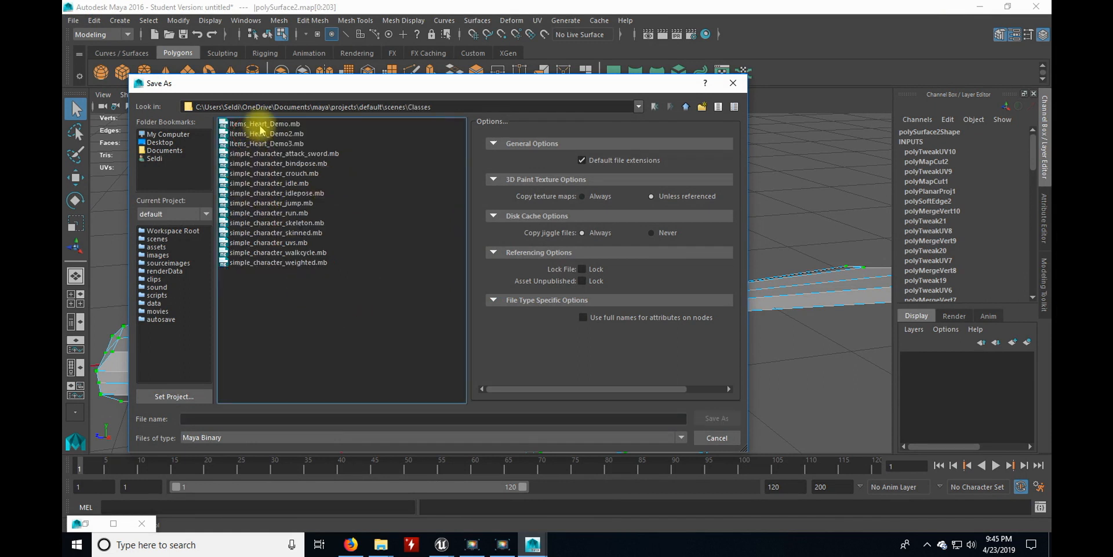
click(254, 420)
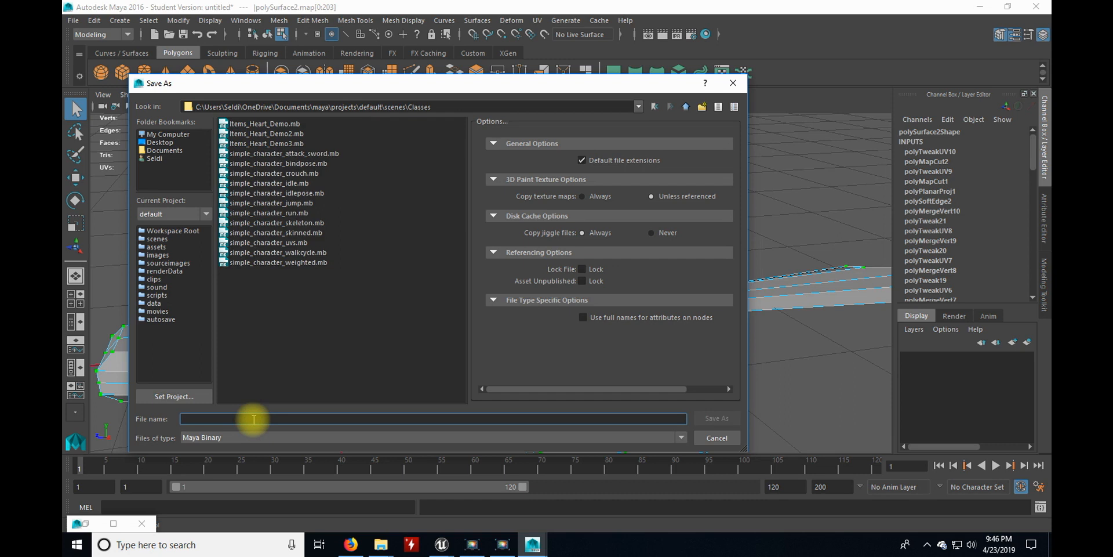
text(Item_Sword)
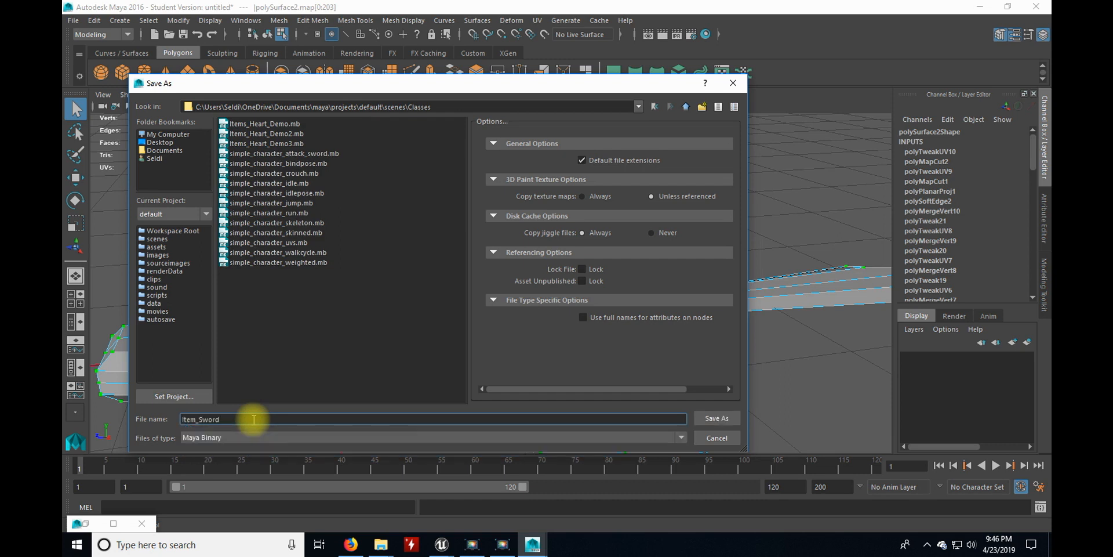
key(Return)
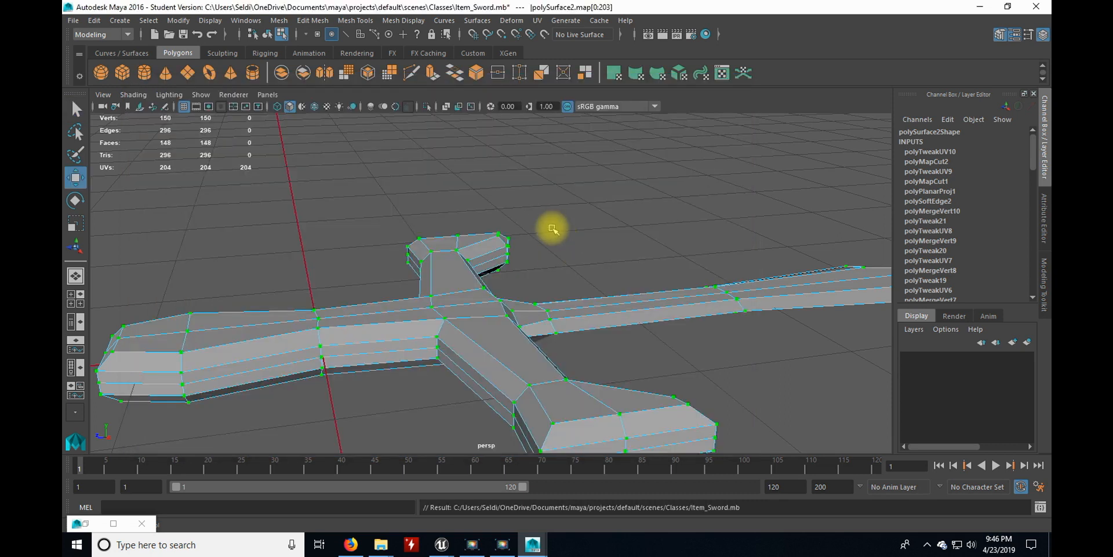
Restore the enlarged UV Editor and open the Unfold options for the selected UVs.
click(113, 523)
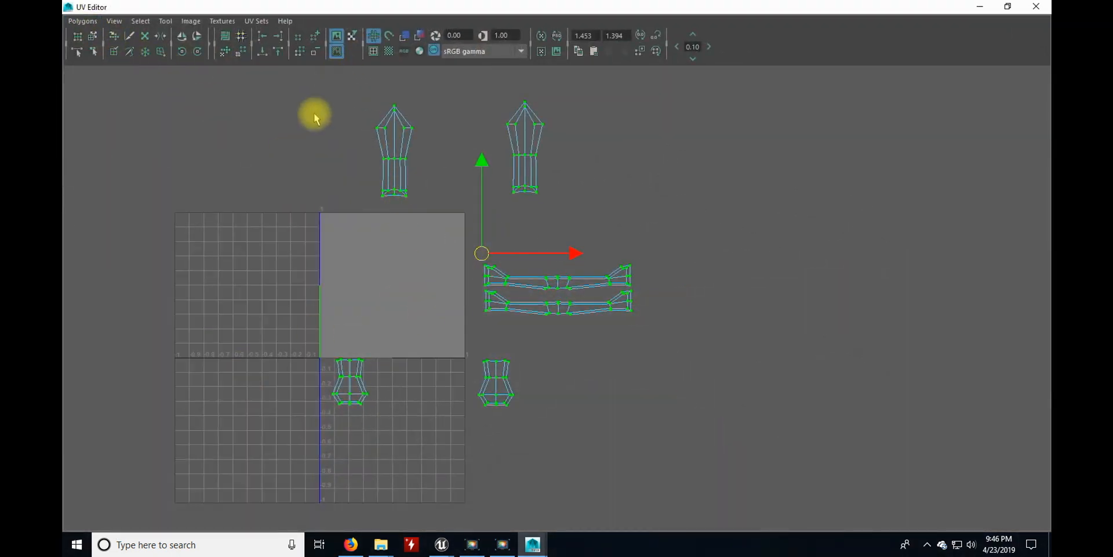
click(82, 21)
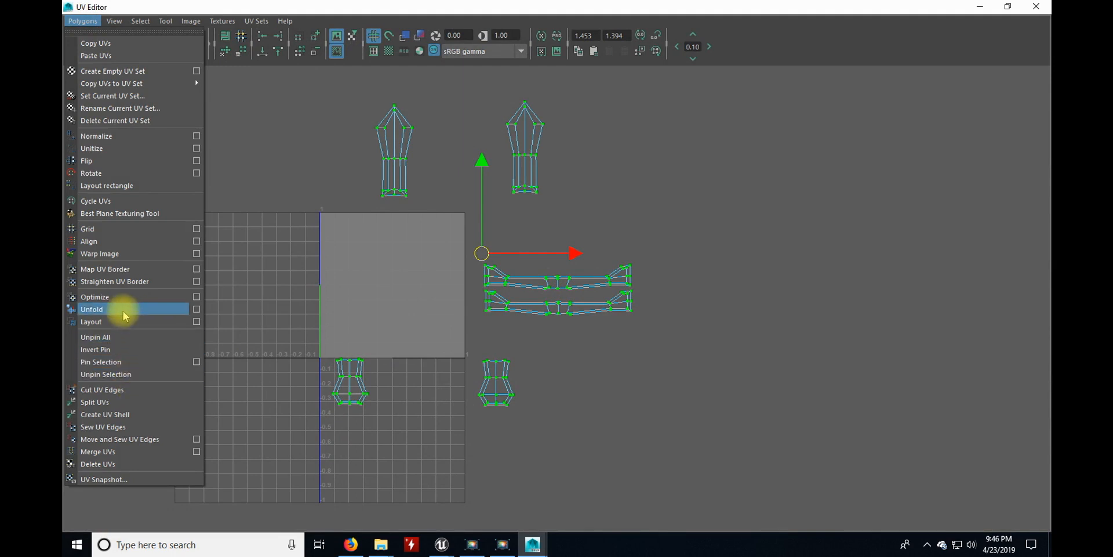
click(196, 309)
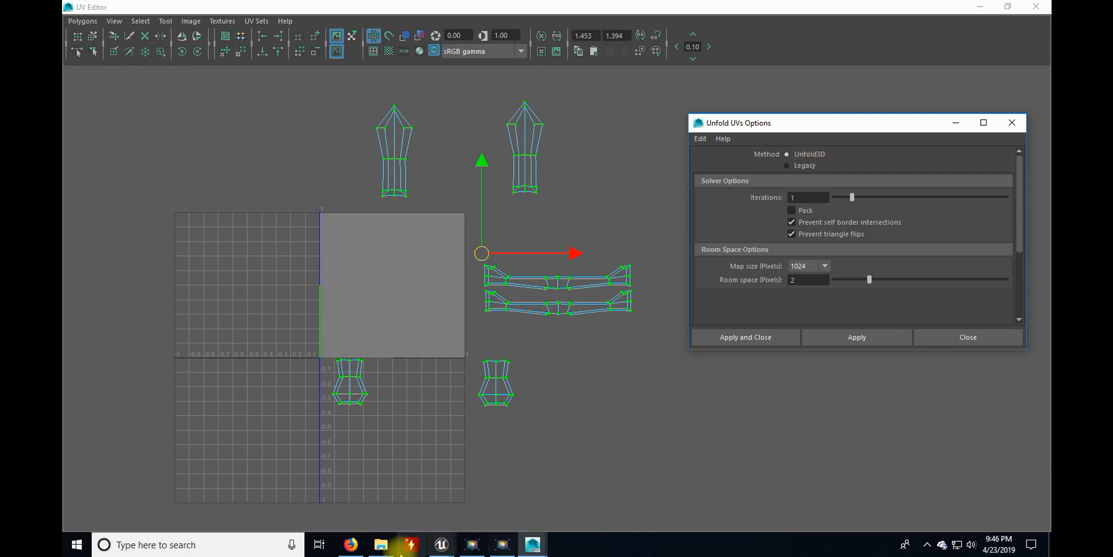
click(535, 548)
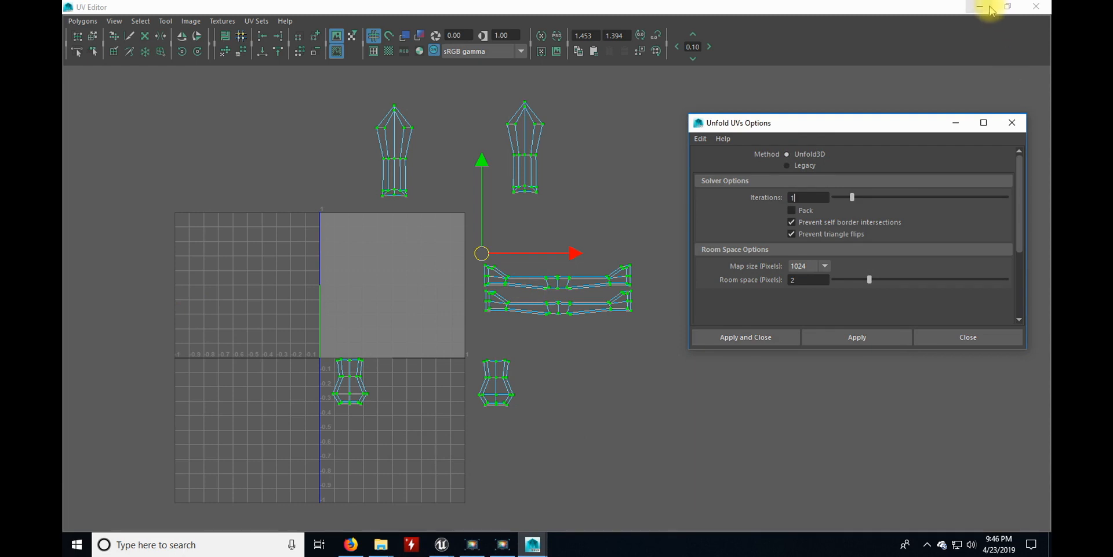
Minimize the UV Editor, open the Plug-in Manager and check whether the Unfold3D.mll plug-in is loaded.
click(989, 7)
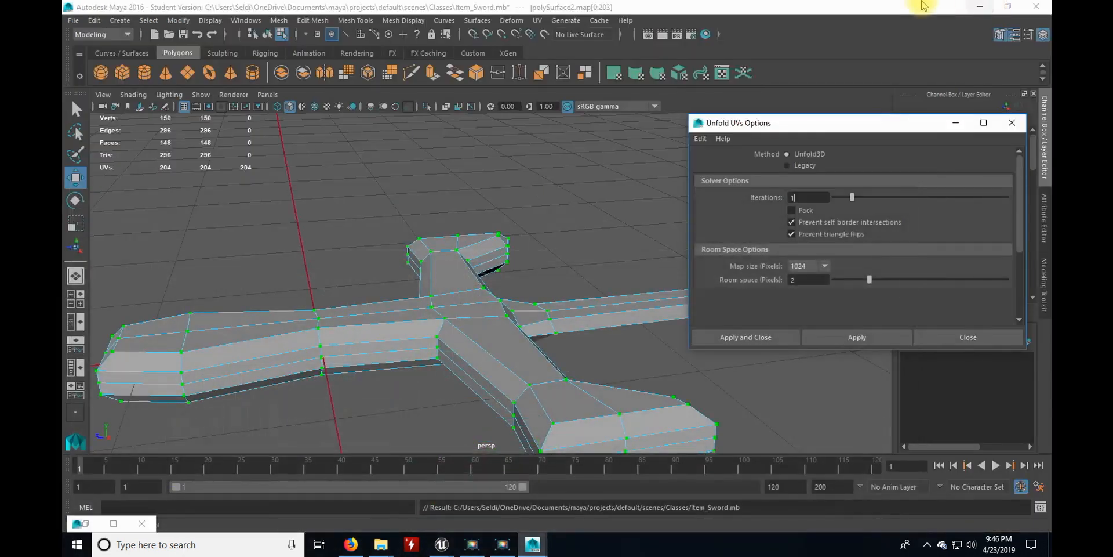
click(245, 20)
mouse_move(261, 101)
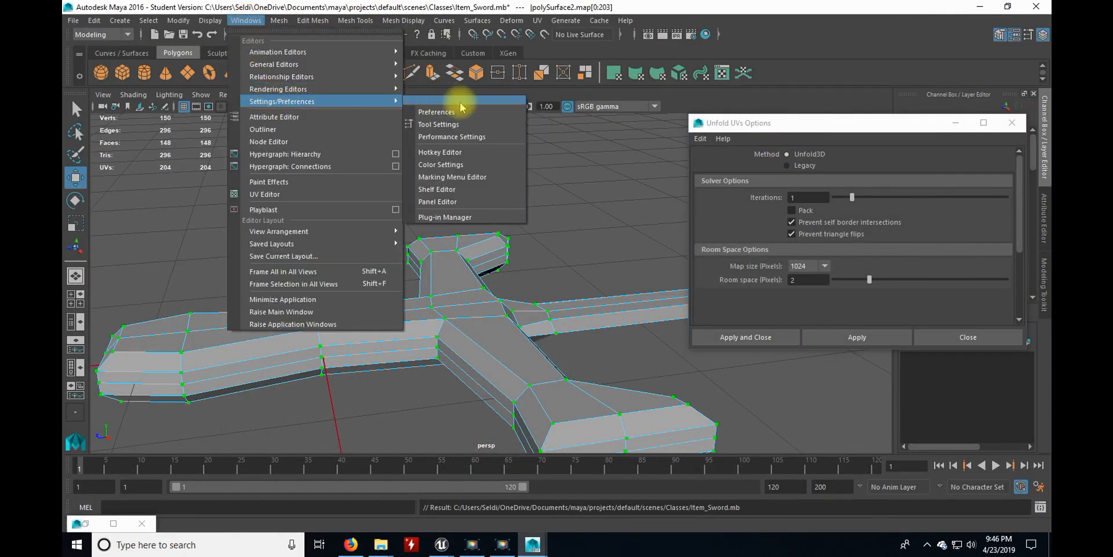
click(476, 218)
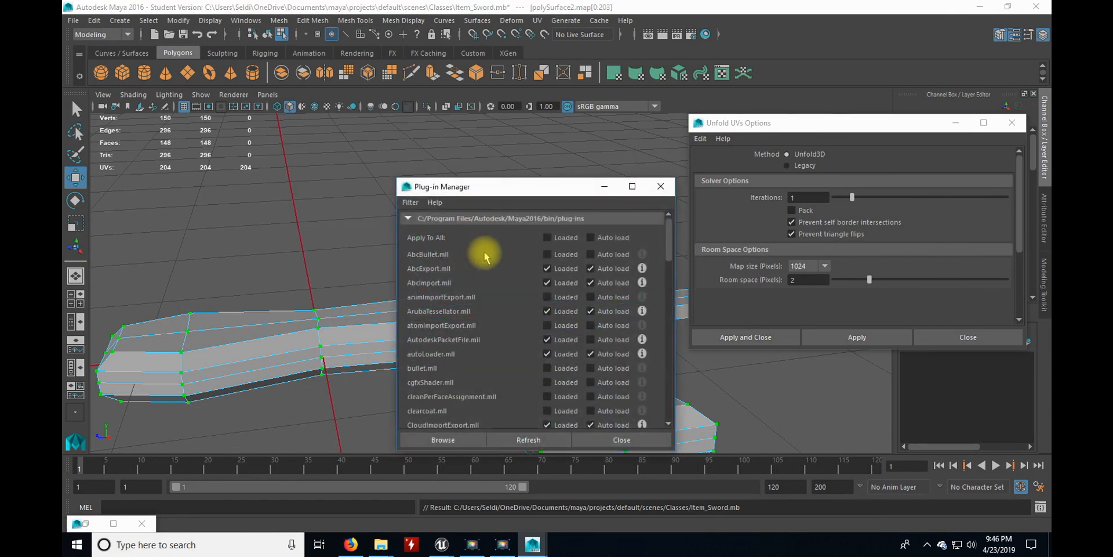
scroll(486, 255, down, 5)
scroll(486, 256, down, 8)
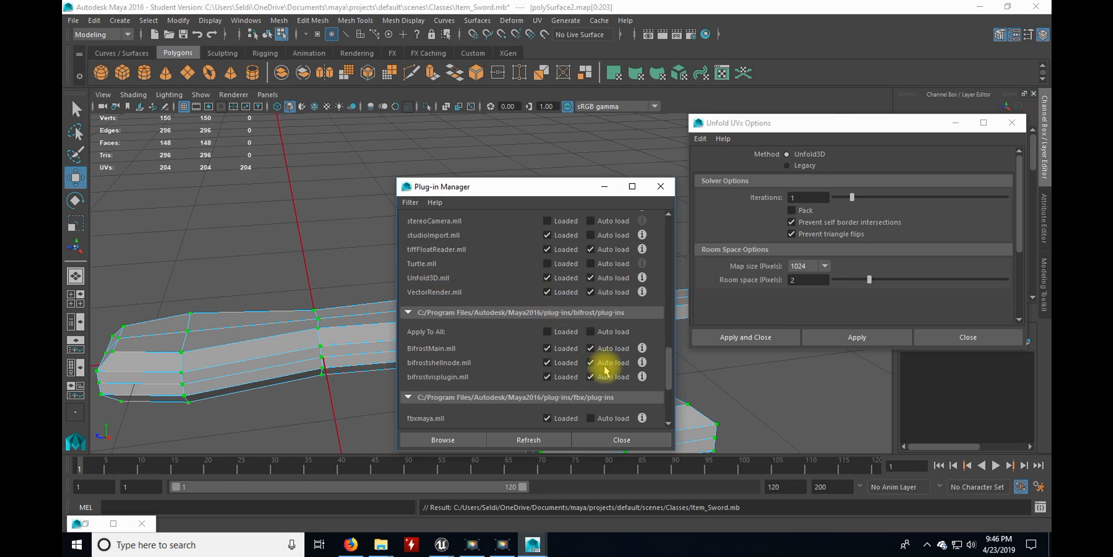
Close the Plug-in Manager and unfold the selected UV shells with the Unfold3D method and Pack enabled.
click(619, 436)
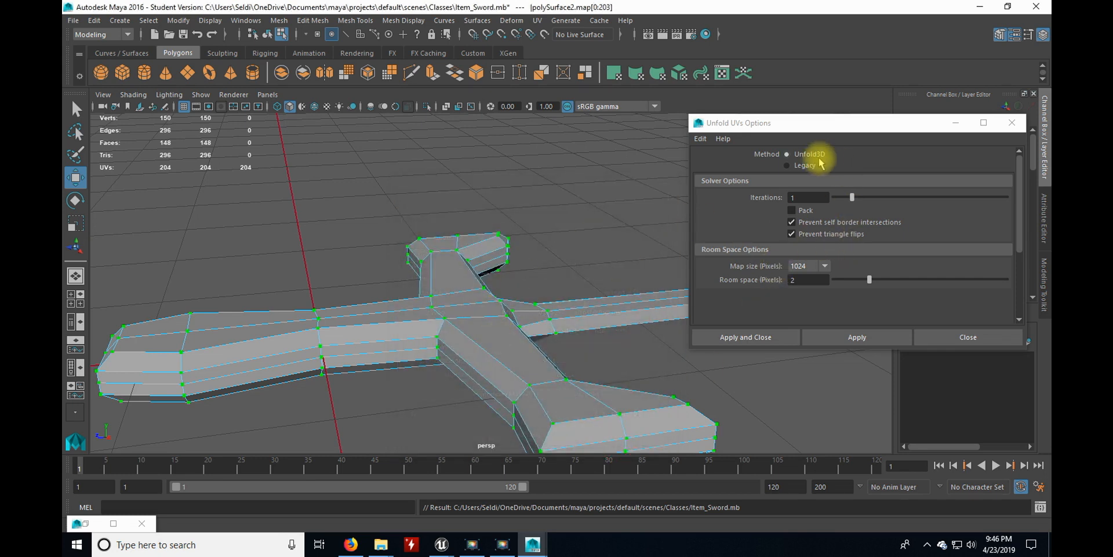
click(112, 524)
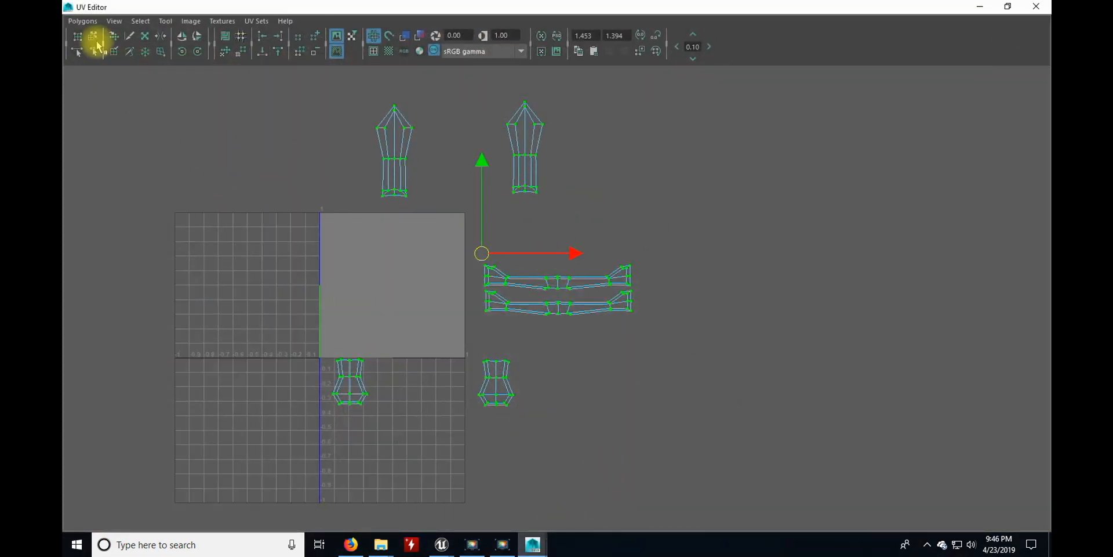
click(82, 21)
click(197, 309)
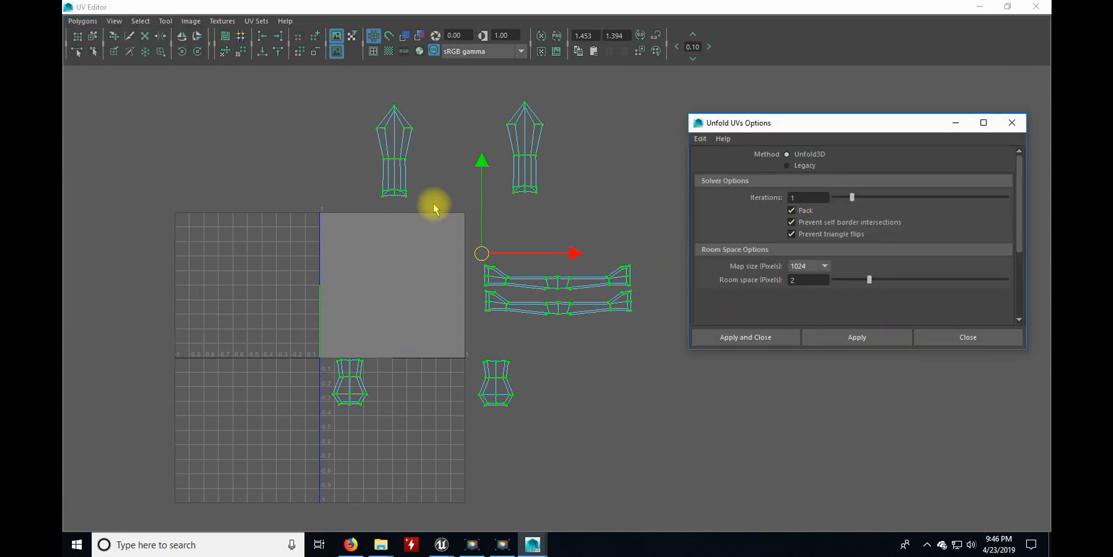
click(846, 340)
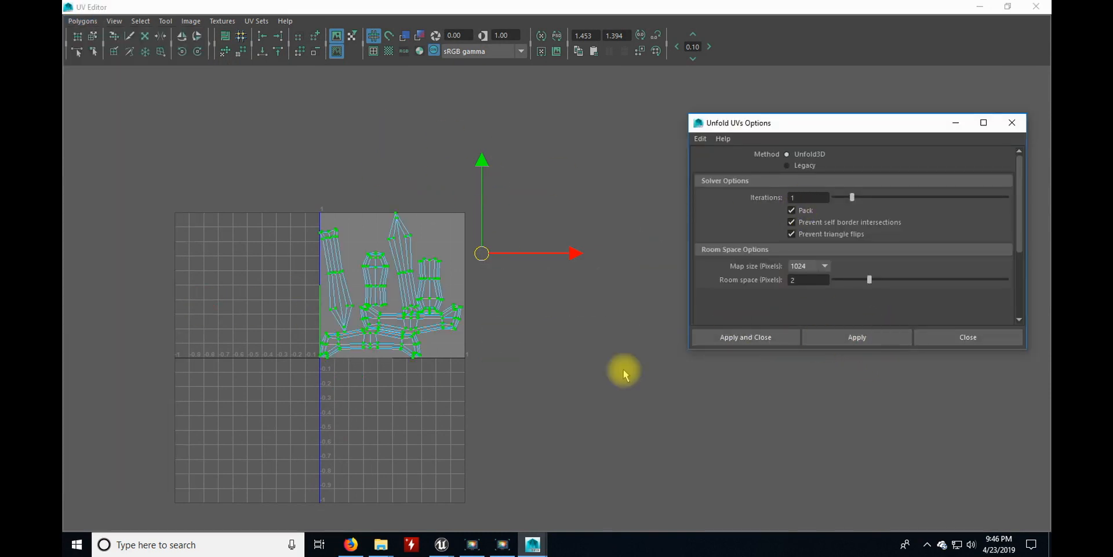
Move the two handle shells apart from the others into the upper-right area of the 0 to 1 UV square.
click(542, 323)
scroll(510, 341, up, 2)
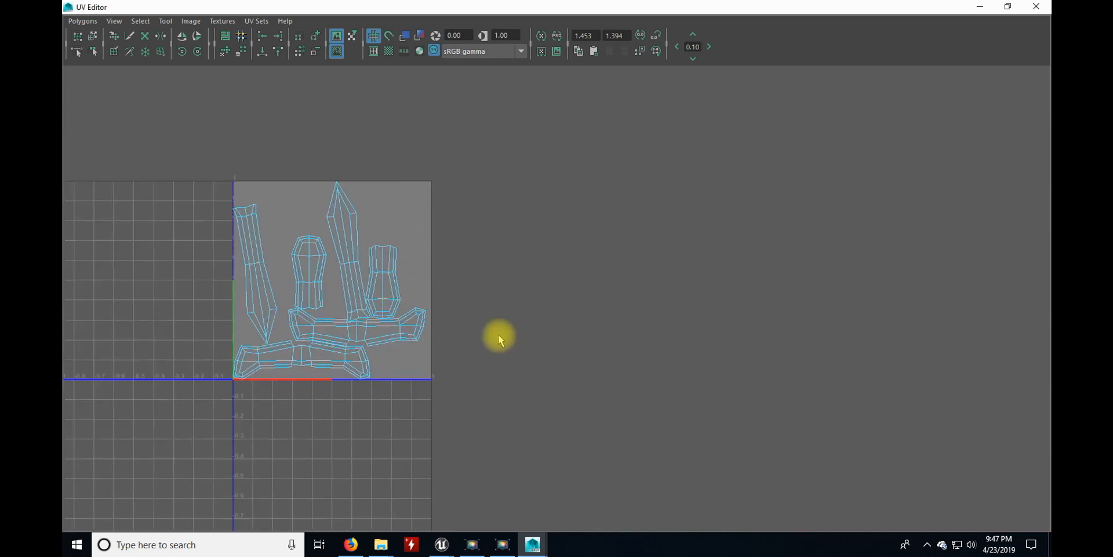
alt+middle_drag(486, 278, 669, 259)
scroll(662, 287, up, 2)
scroll(662, 287, up, 2)
alt+middle_drag(481, 215, 468, 269)
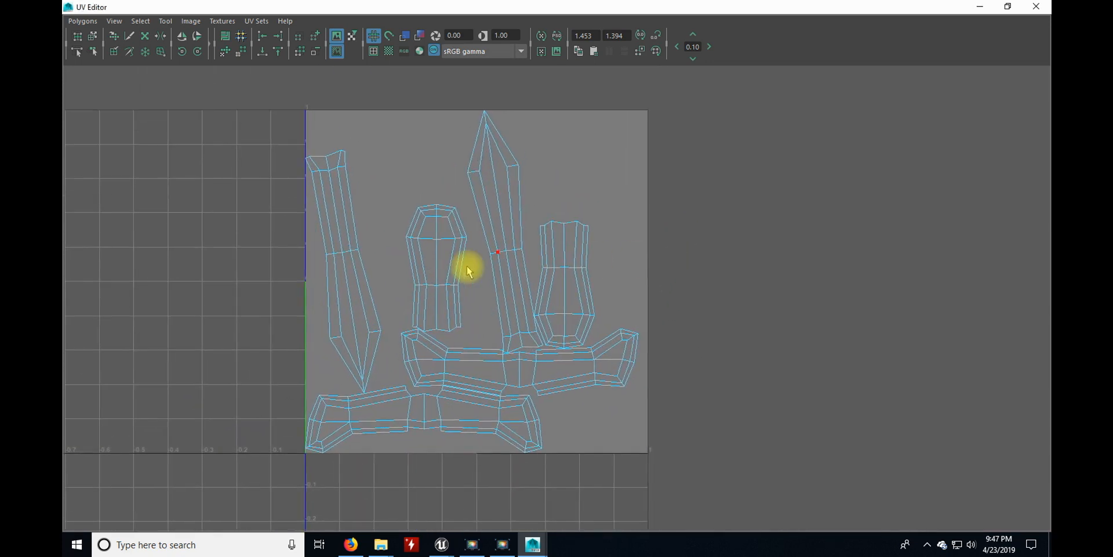
click(595, 265)
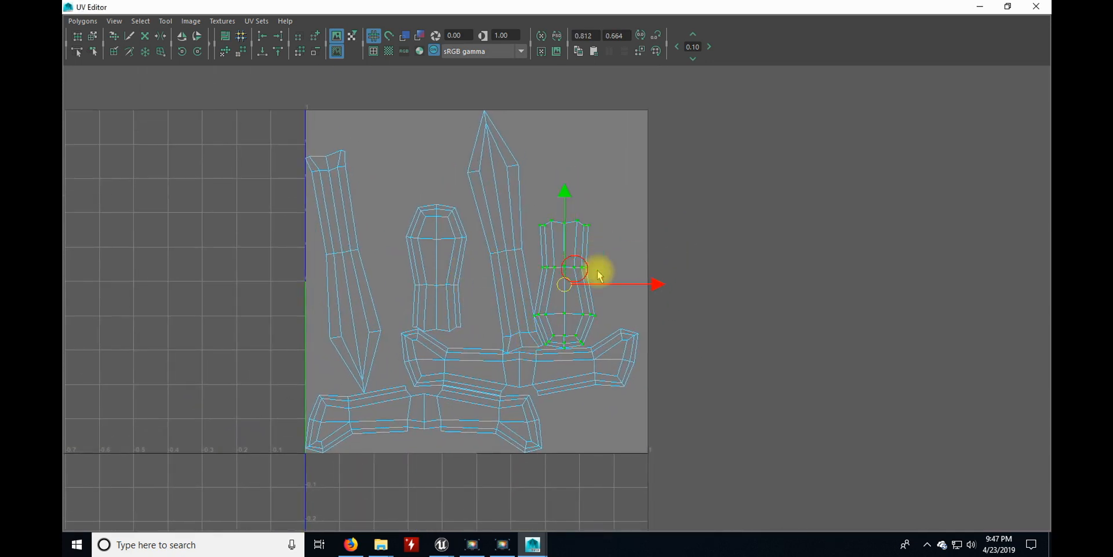
drag(568, 286, 610, 250)
click(450, 262)
drag(450, 266, 553, 202)
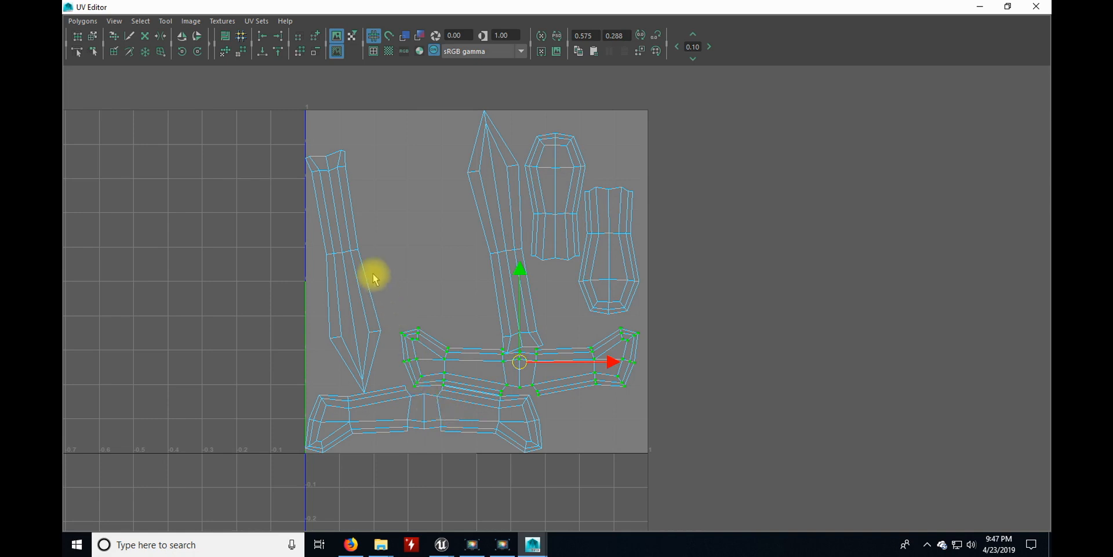
Rotate both blade shells upright and place them side by side near the left edge of the UV square.
key(e)
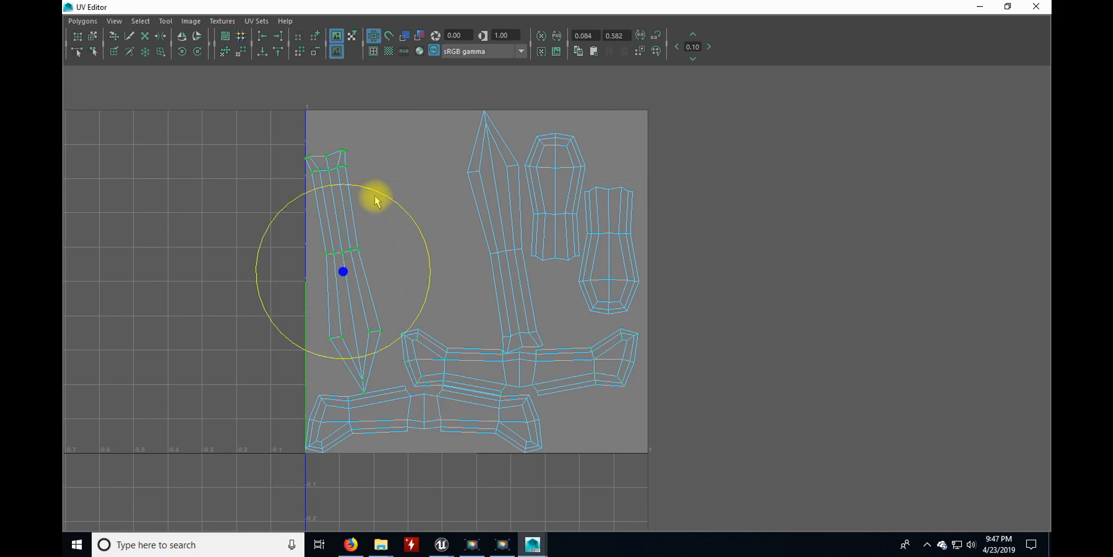
drag(375, 189, 383, 206)
key(w)
drag(345, 269, 341, 238)
click(518, 259)
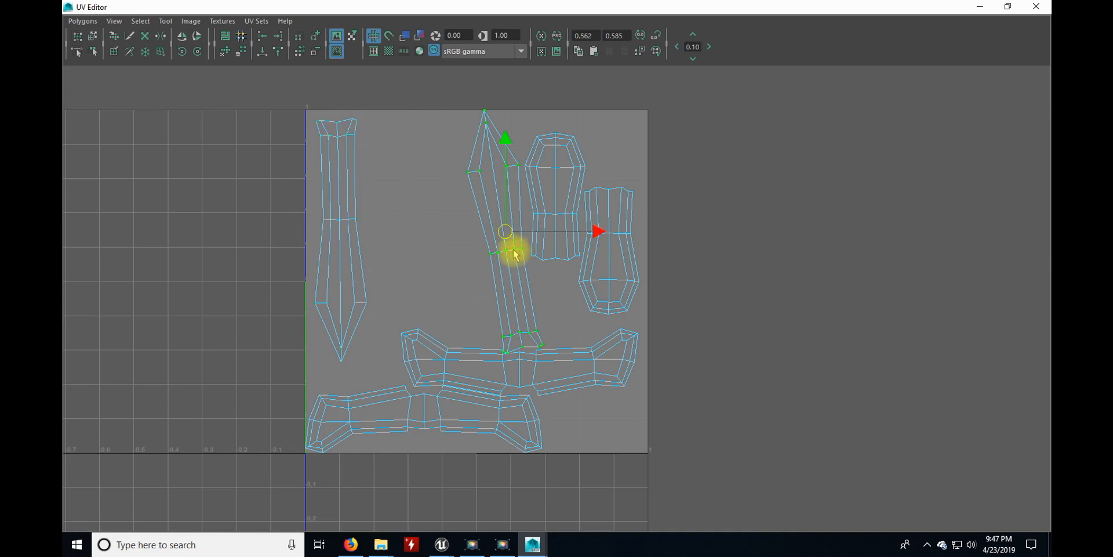
drag(505, 231, 412, 241)
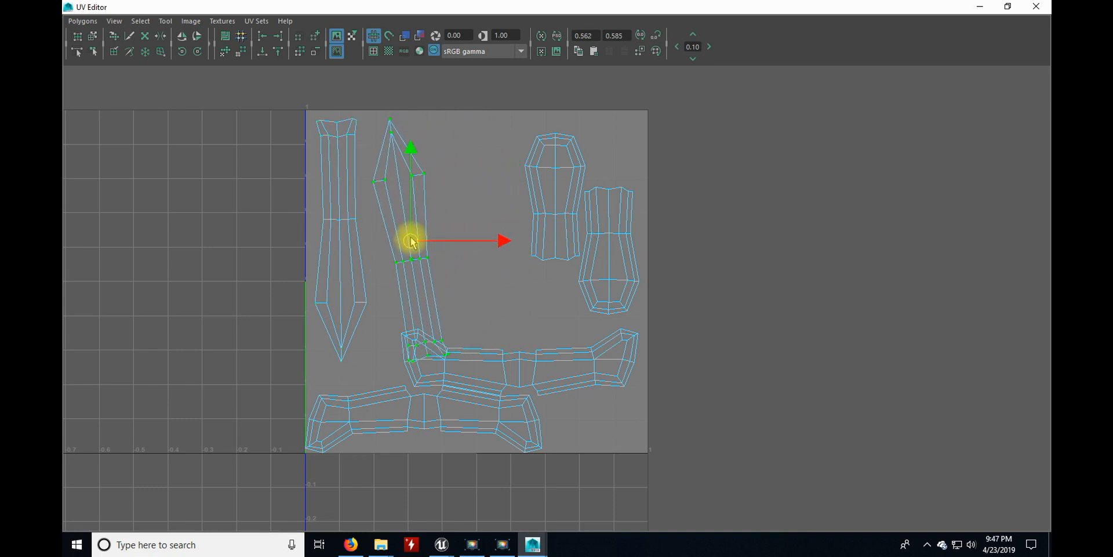
drag(424, 162, 436, 168)
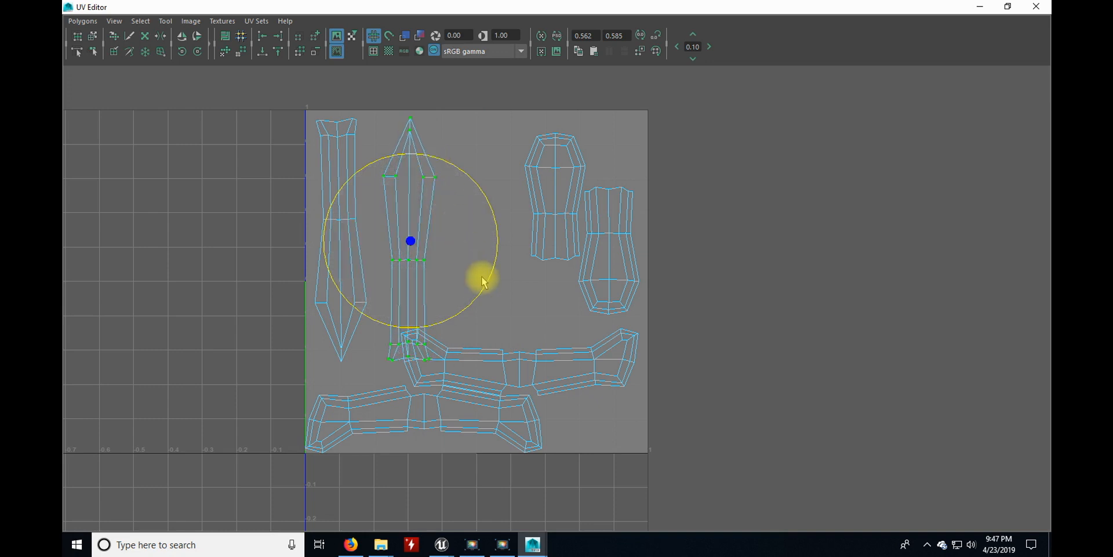
click(525, 347)
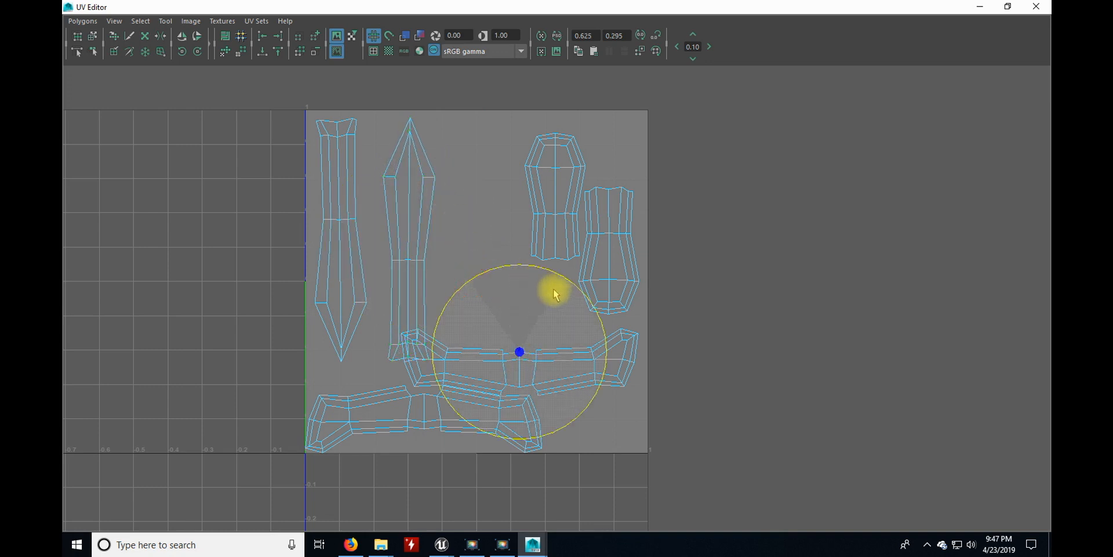
click(519, 267)
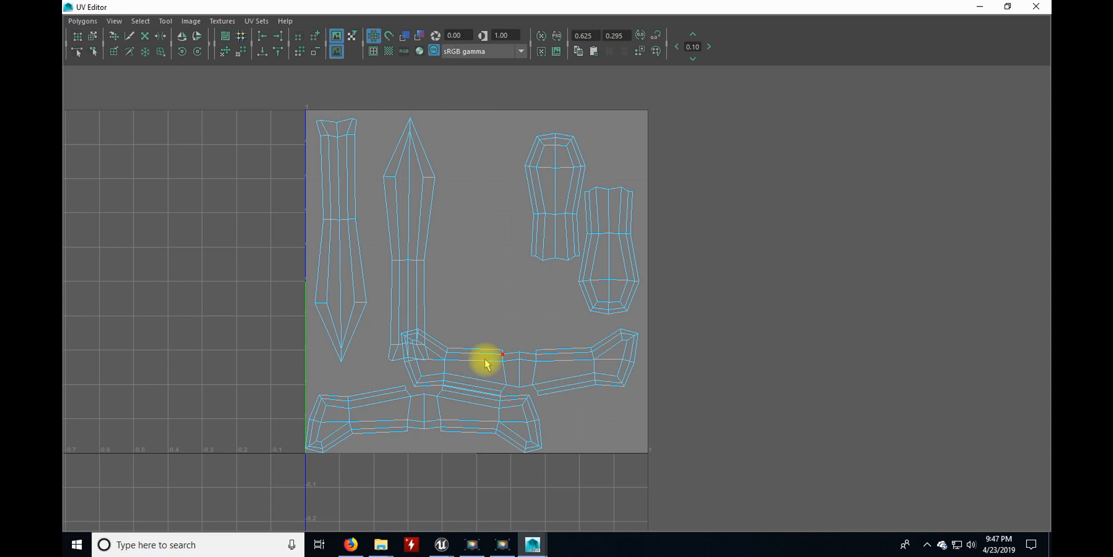
click(552, 200)
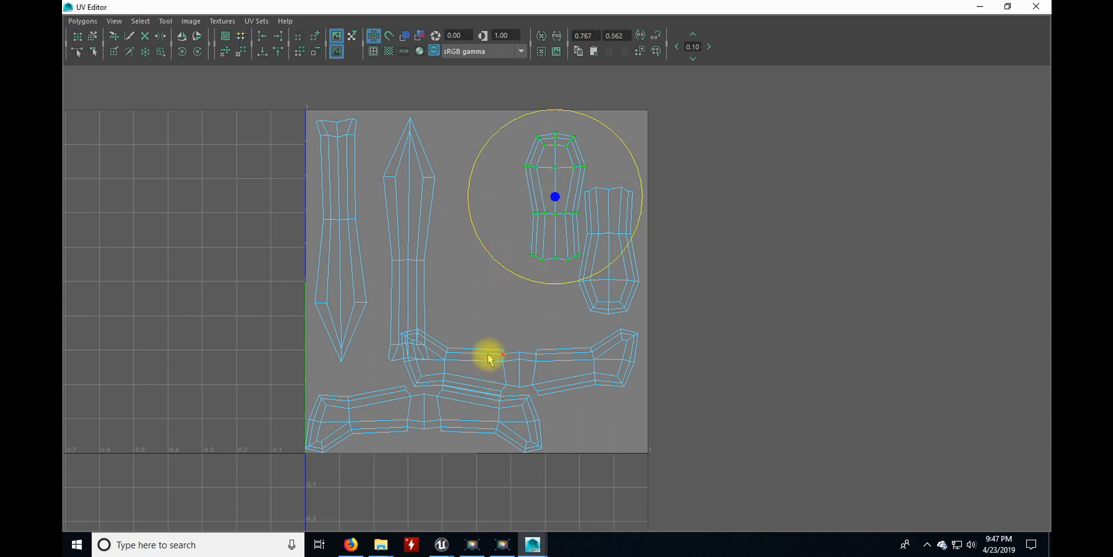
Shift the second blade shell slightly closer to the first blade shell.
click(409, 228)
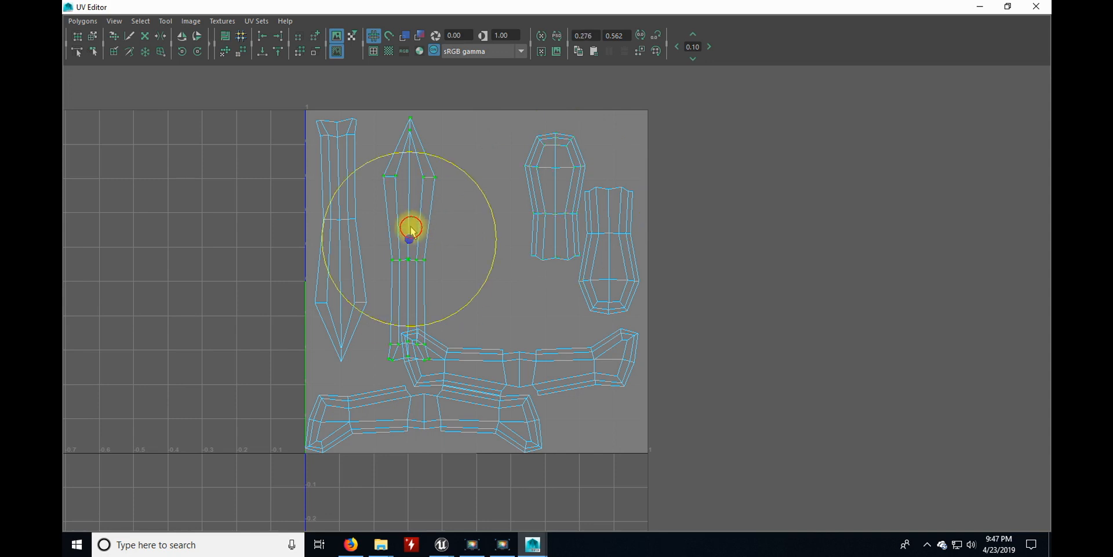
key(w)
drag(412, 242, 404, 241)
Rotate the upper guard shell 90 degrees to stand upright and place it between the blade and handle shells.
click(468, 364)
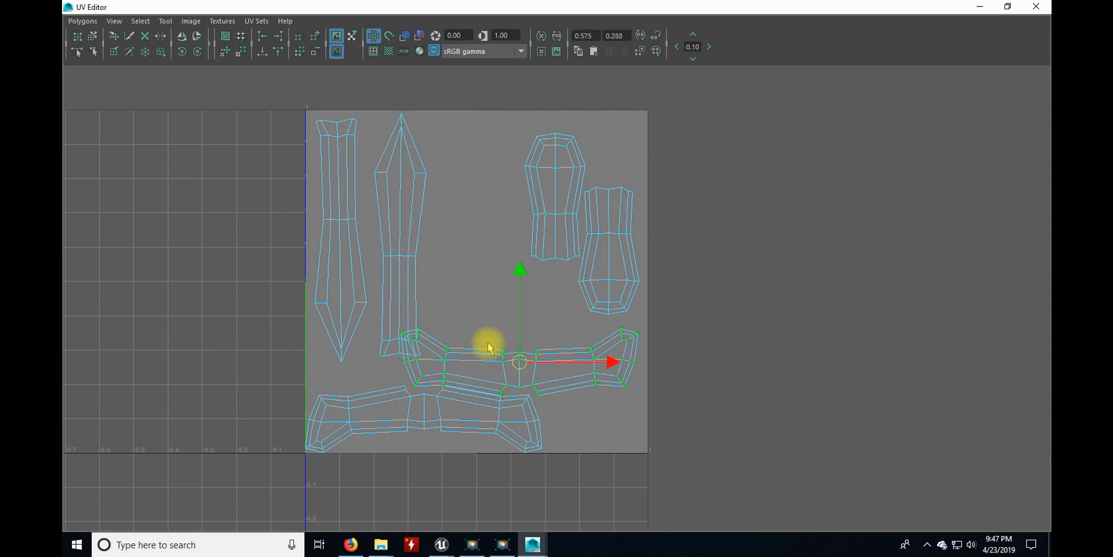
key(e)
mouse_move(485, 284)
mouse_down()
mouse_move(541, 280)
mouse_move(584, 338)
mouse_up()
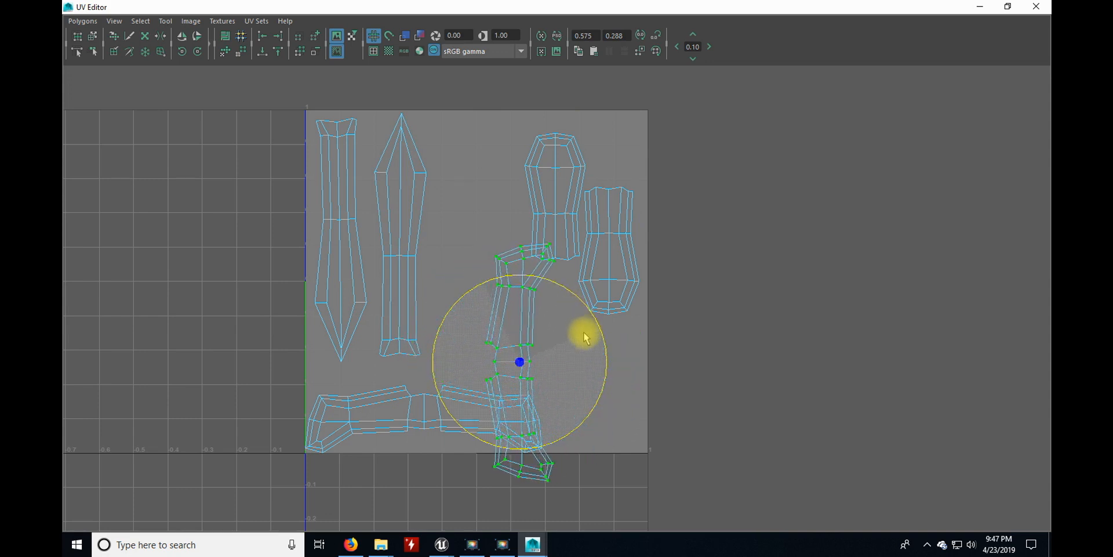
key(w)
drag(534, 365, 481, 259)
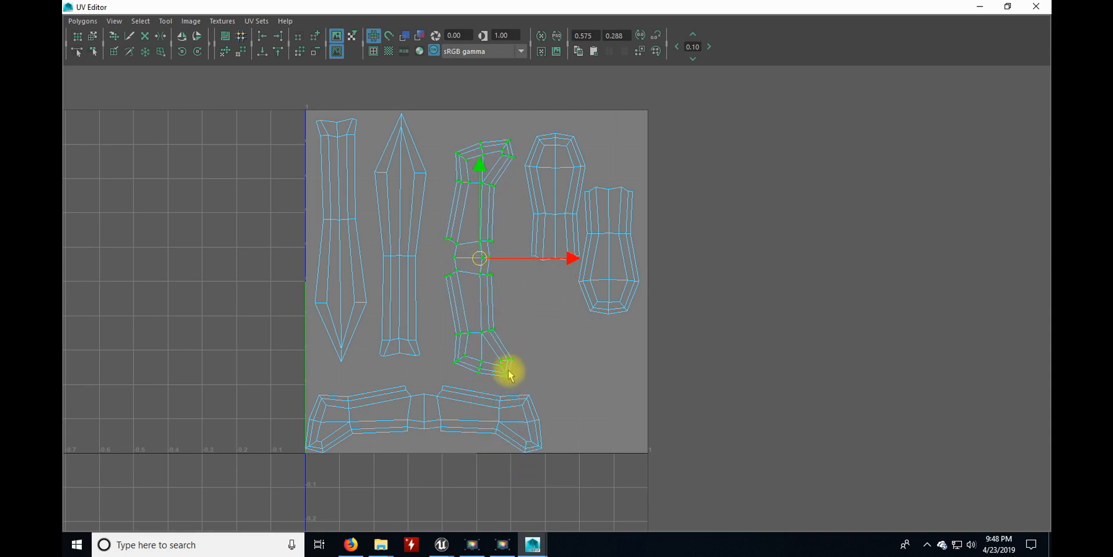
drag(480, 259, 489, 241)
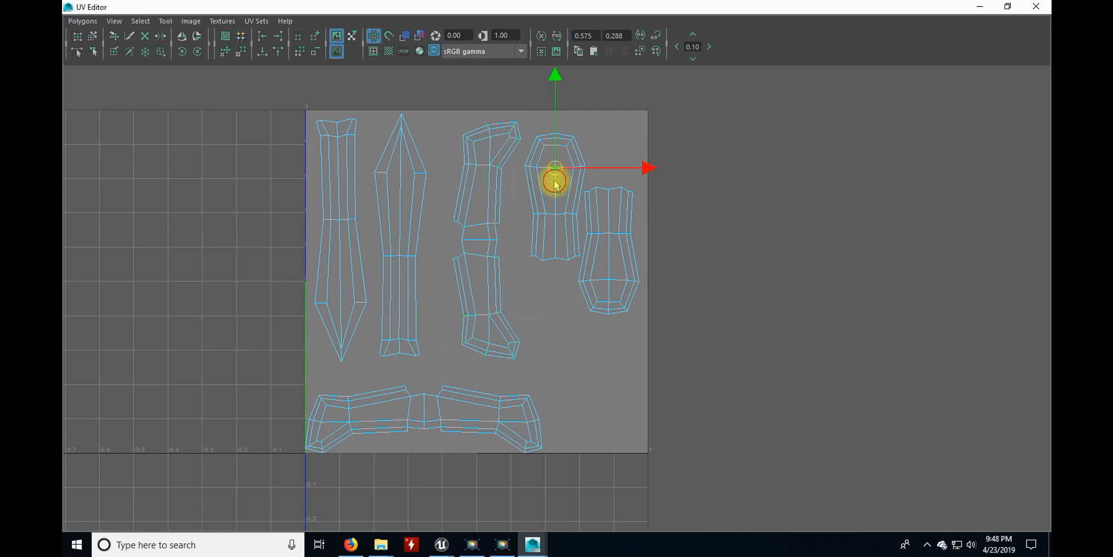
Move both handle shells outside the UV square and stand the remaining guard shell upright along the square's right edge.
click(555, 185)
drag(606, 237, 810, 257)
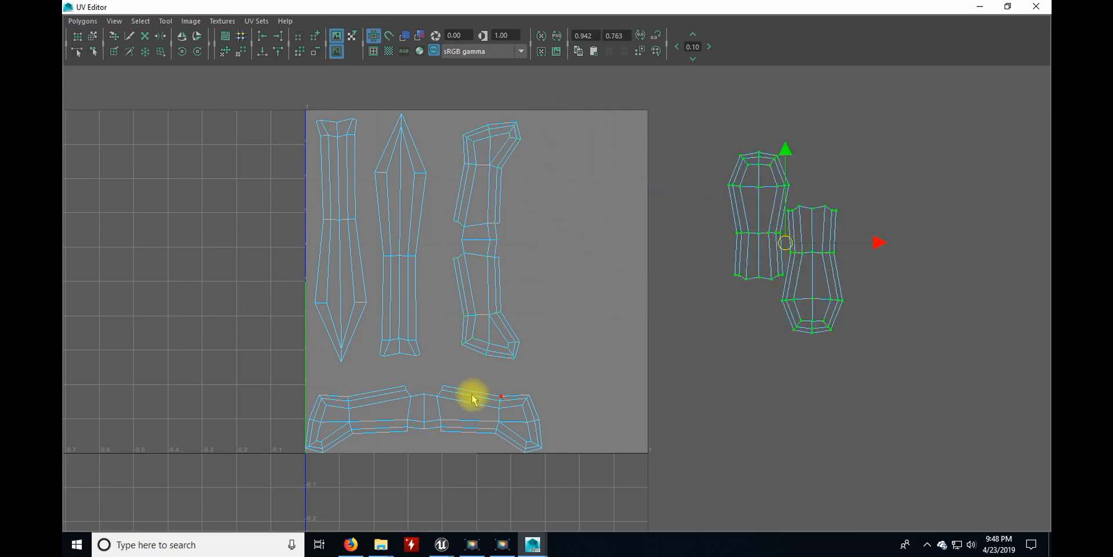
key(e)
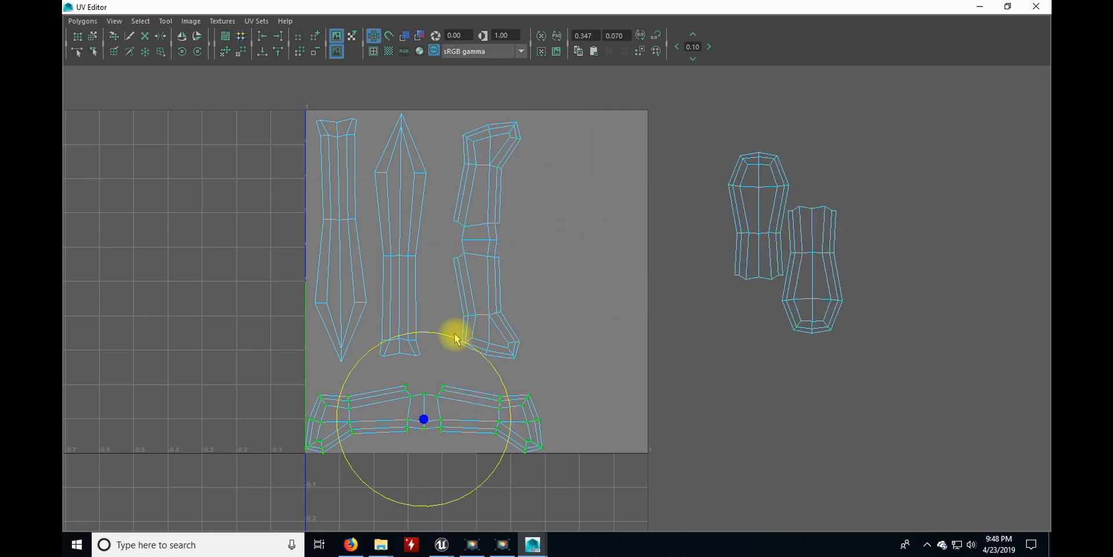
drag(447, 336, 321, 387)
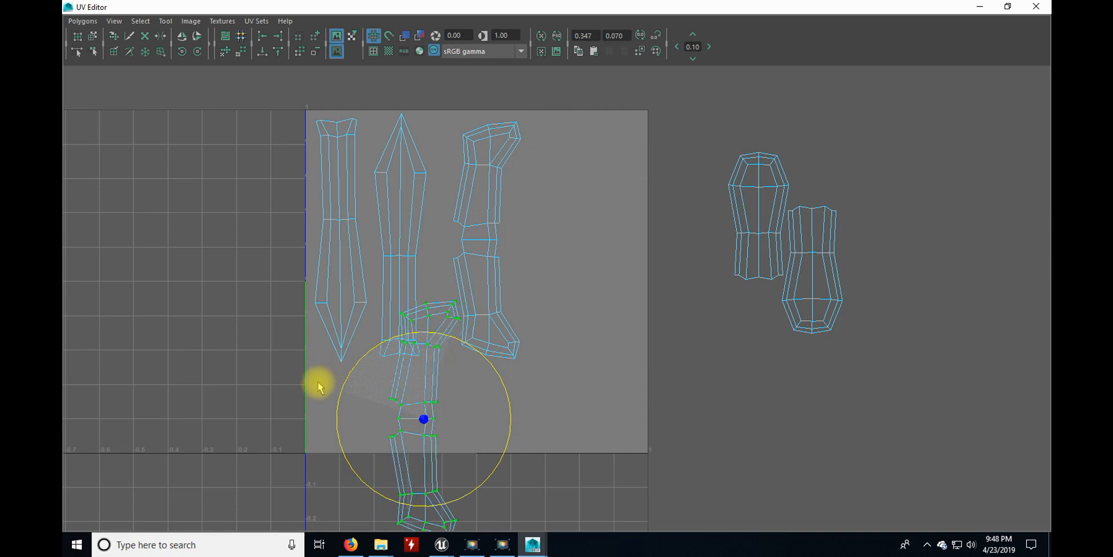
key(w)
drag(418, 412, 601, 243)
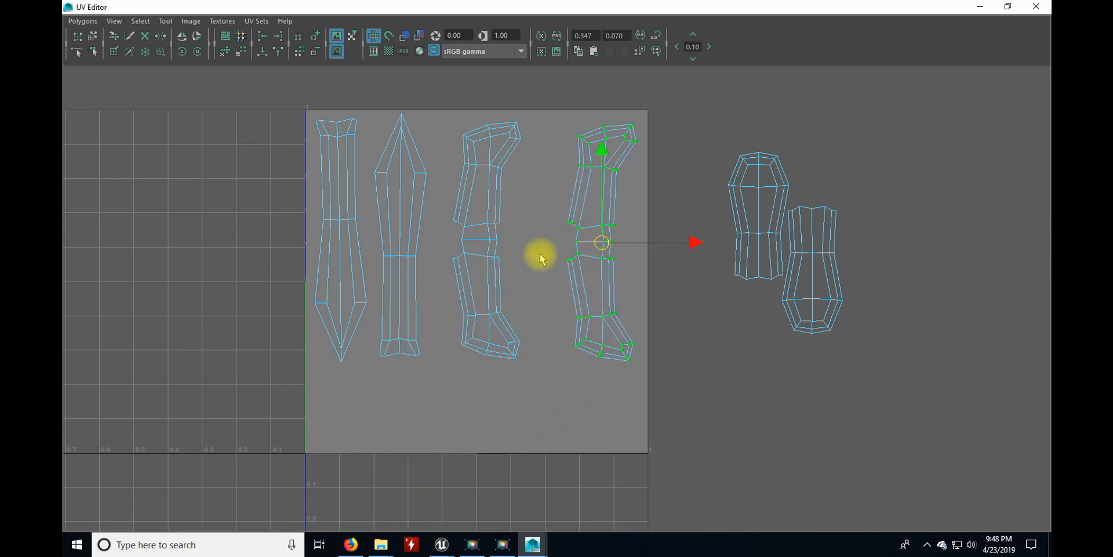
Space the second blade shell and the inner guard shell evenly across the upper part of the UV square.
drag(490, 248, 543, 248)
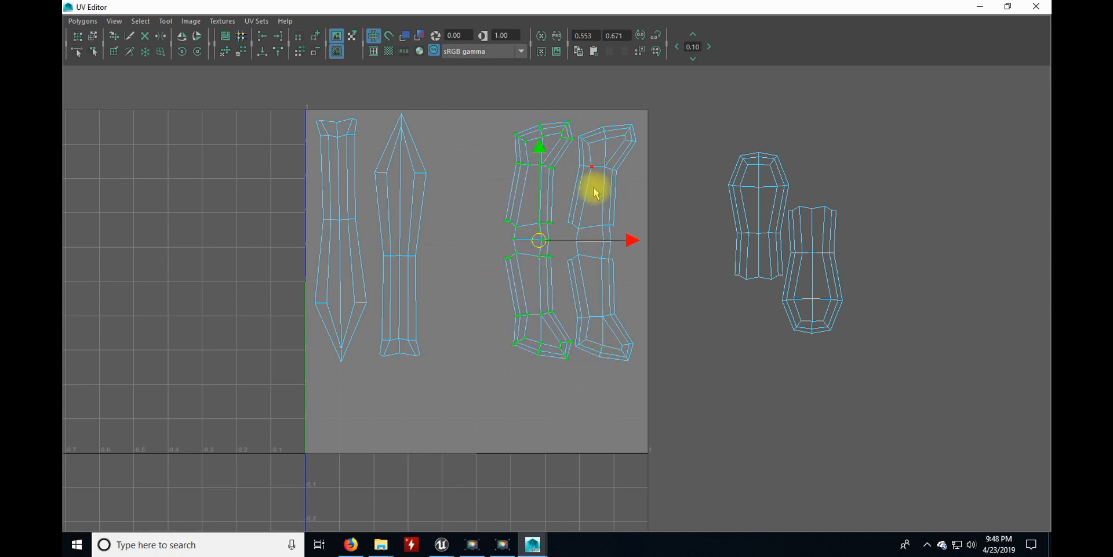
drag(413, 254, 410, 234)
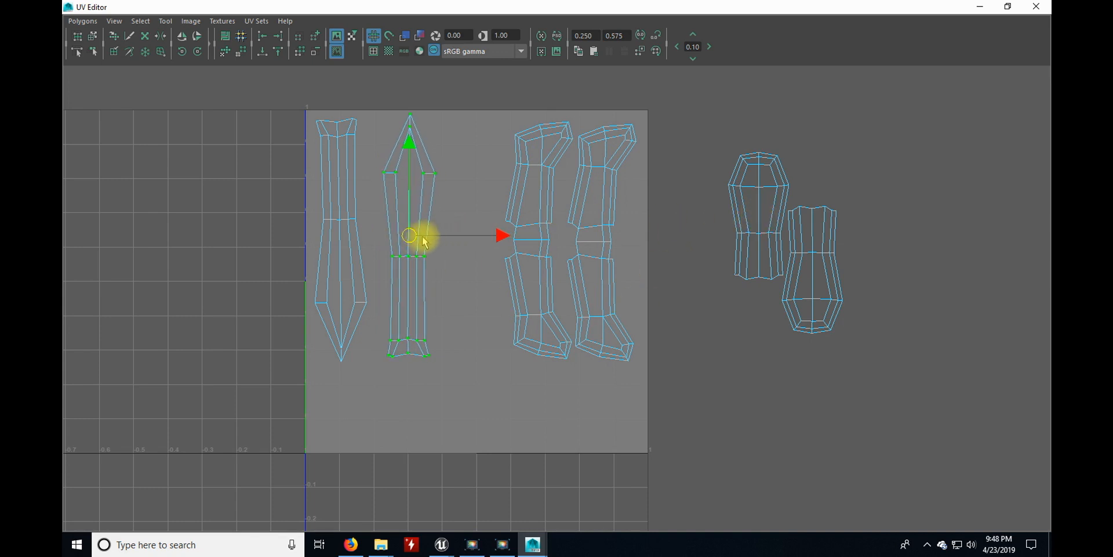
drag(497, 233, 506, 234)
drag(630, 240, 609, 239)
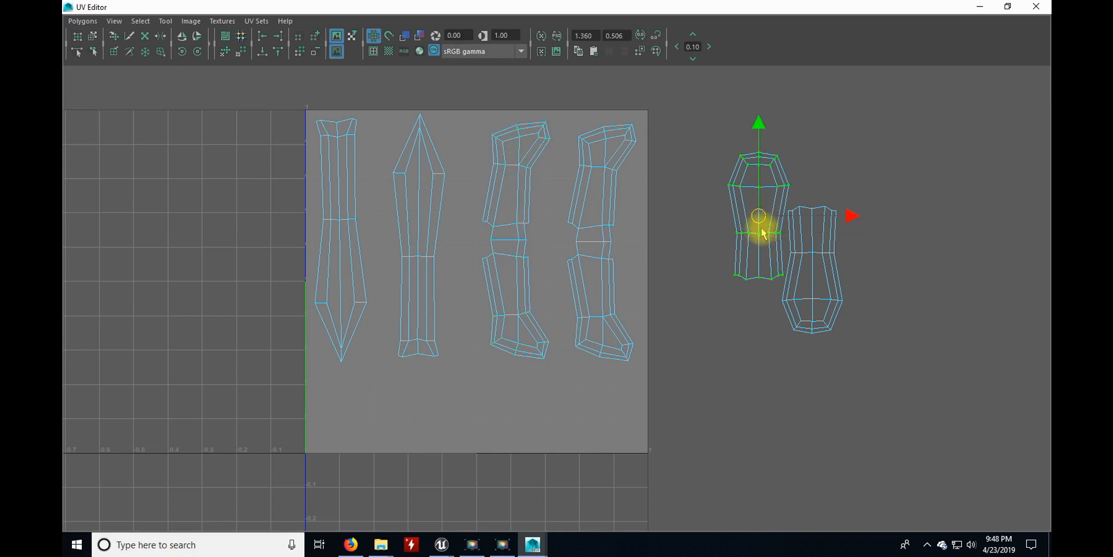
Rotate the first handle shell to lie horizontally and place it beneath the two blade shells inside the UV square.
drag(765, 218, 442, 430)
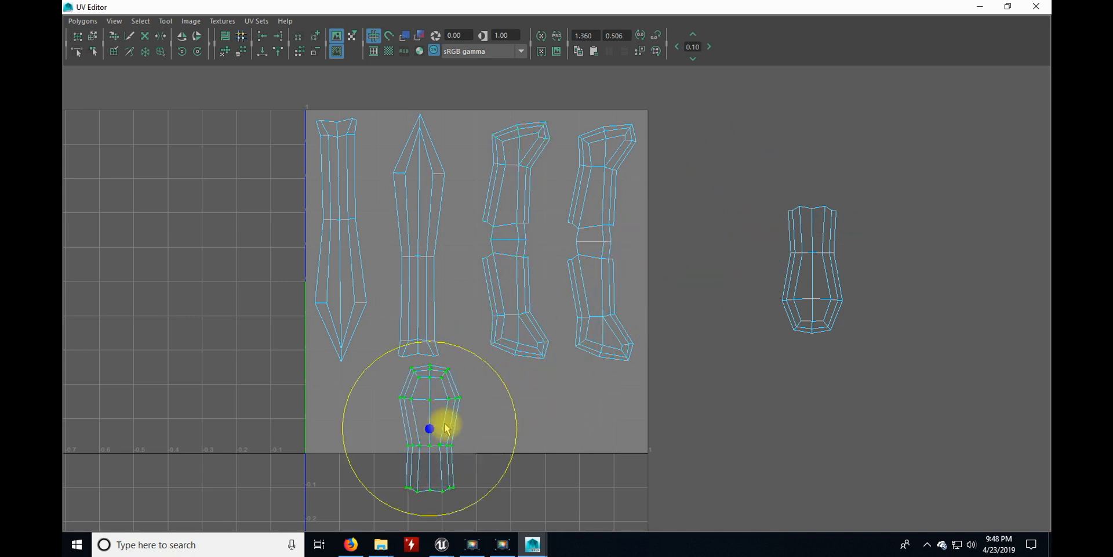
drag(477, 355, 341, 372)
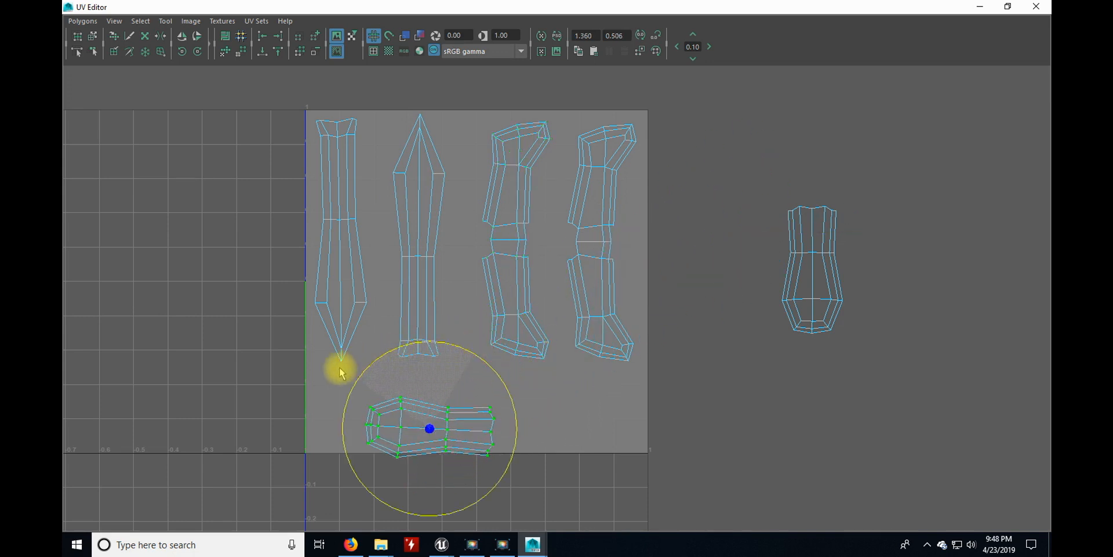
key(w)
drag(428, 427, 397, 412)
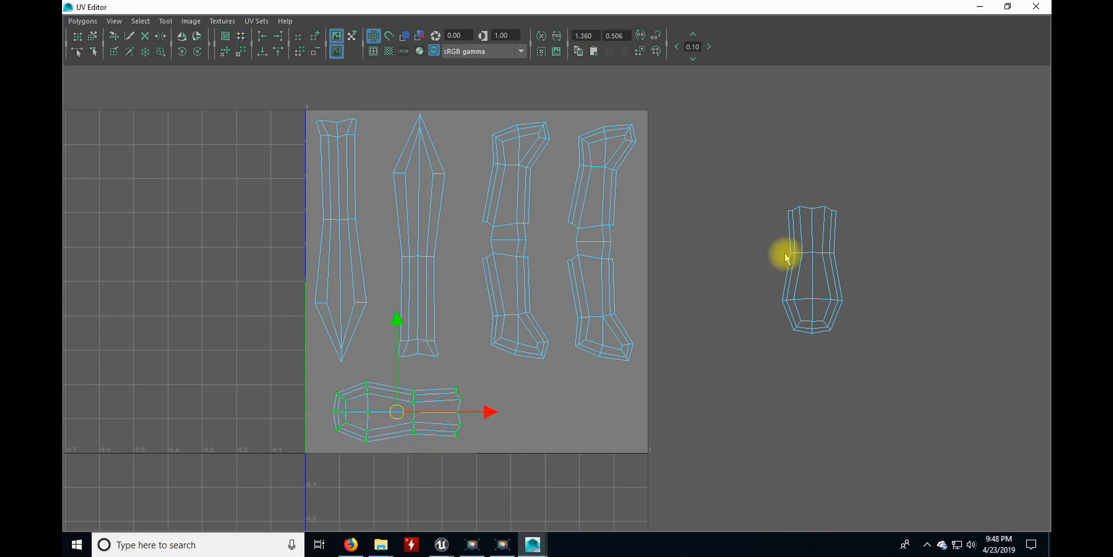
Rotate the second handle shell horizontally and place it beneath the guard shells, beside the first handle shell.
key(e)
drag(745, 214, 853, 246)
key(w)
drag(811, 282, 552, 413)
click(717, 366)
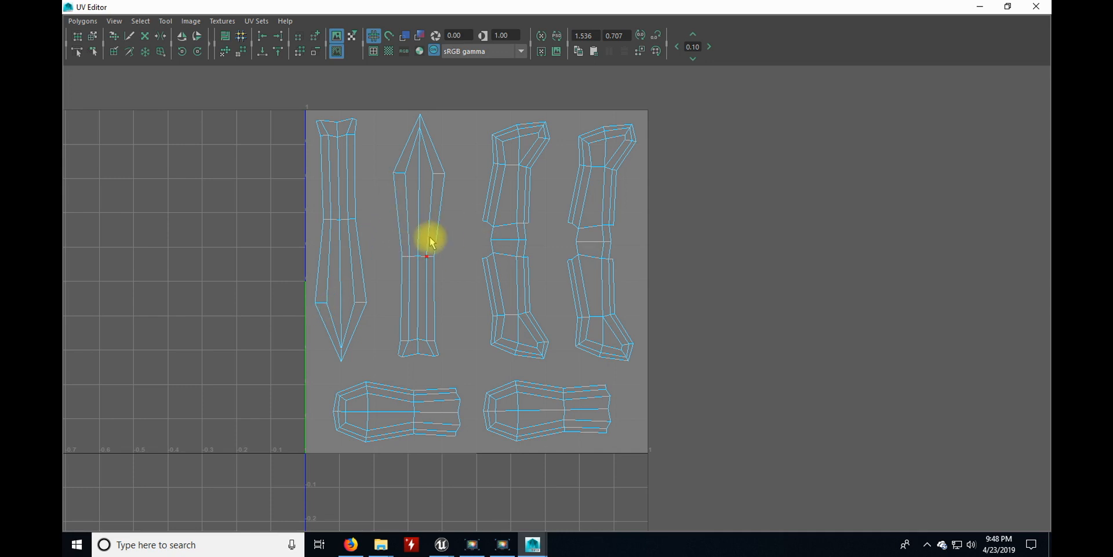
Select all UVs, export a 2048 x 2048 PNG UV snapshot named SwordUVs to the images folder, and restore the UV Editor to its smaller size.
drag(249, 87, 660, 471)
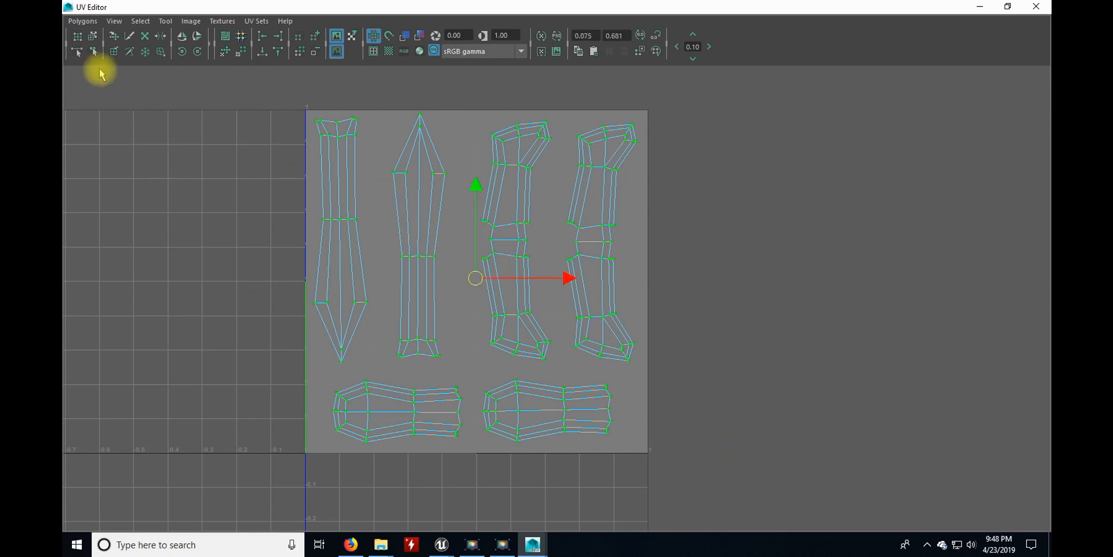
click(82, 21)
click(143, 478)
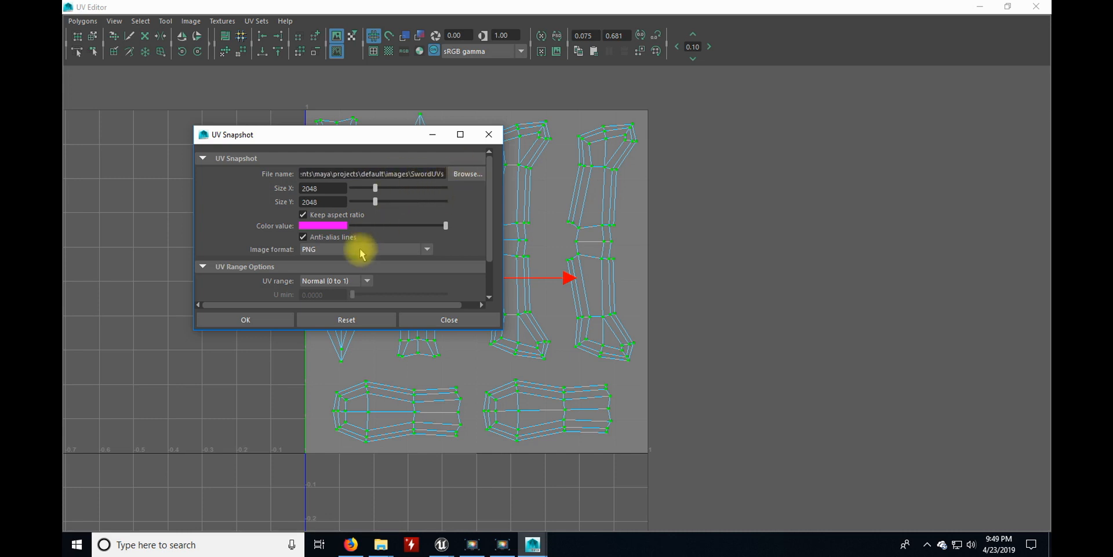
click(249, 324)
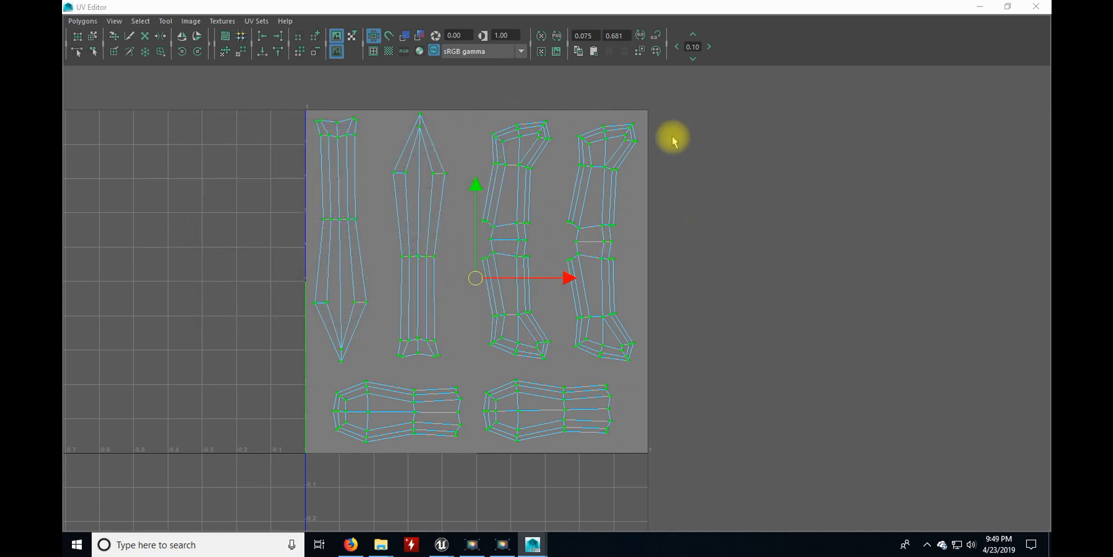
click(1019, 11)
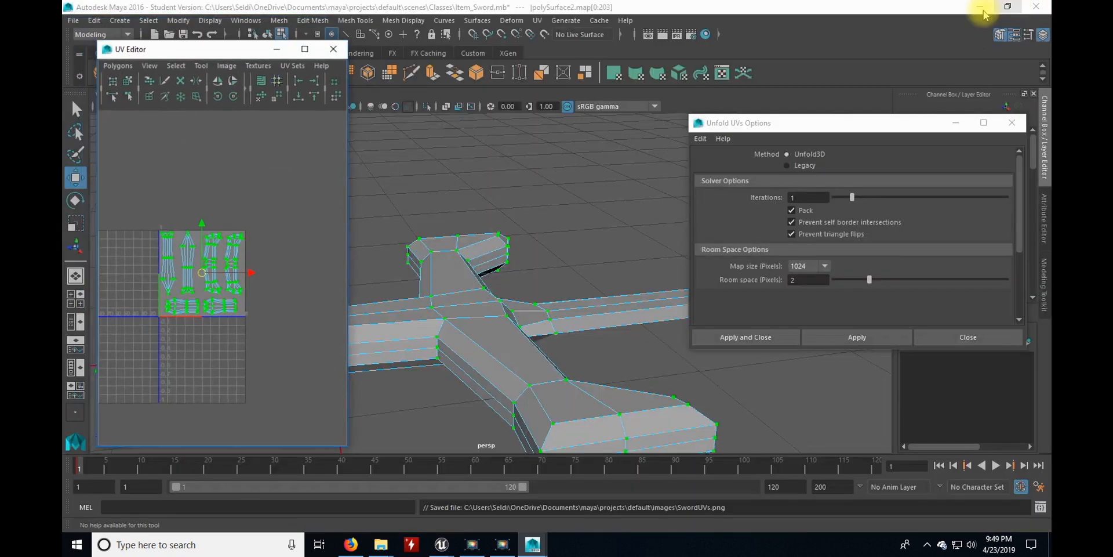
Close the UV Editor and the Unfold UVs options, and return the sword to object mode.
click(326, 48)
click(973, 340)
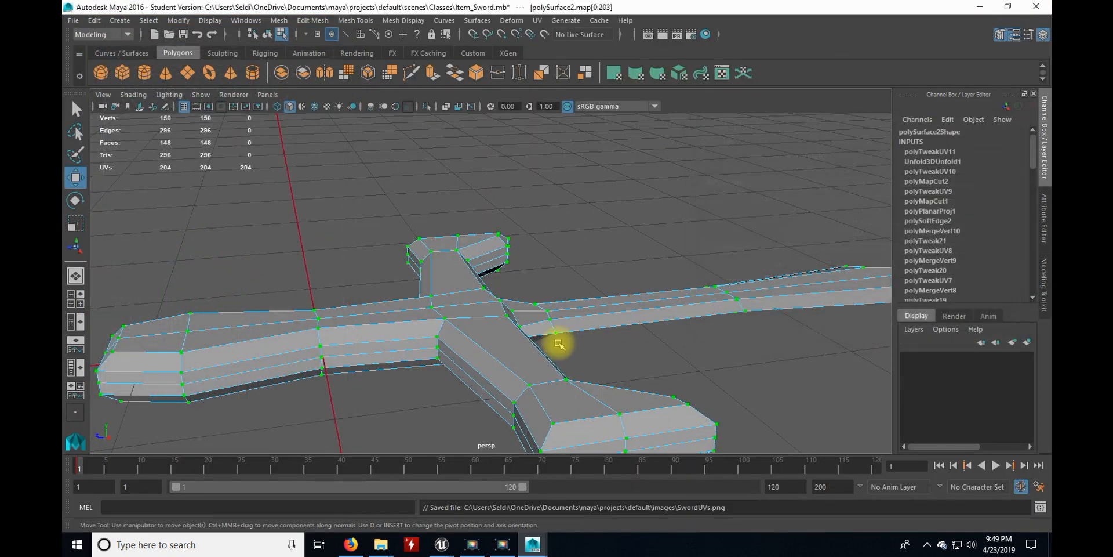
right_drag(607, 220, 658, 186)
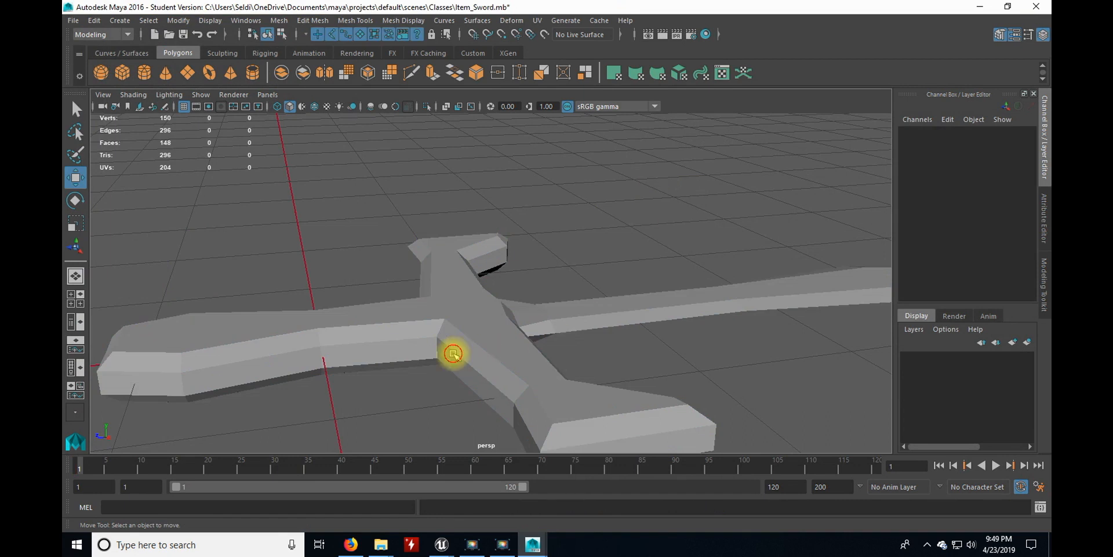
Delete the construction history of the whole sword object.
scroll(960, 200, down, 5)
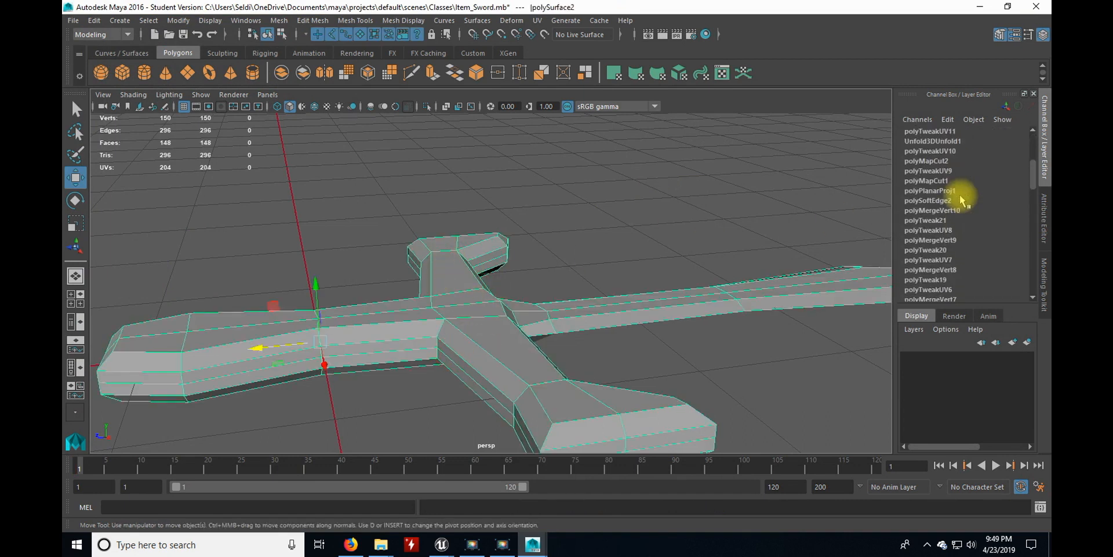
click(96, 22)
mouse_move(142, 167)
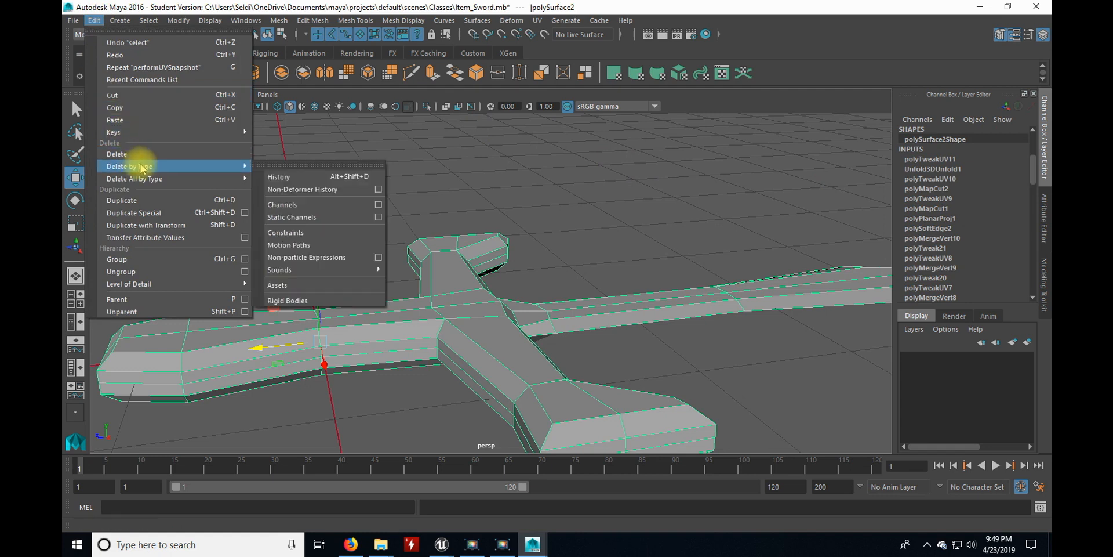
click(295, 180)
Freeze the sword's transformations.
scroll(454, 219, down, 5)
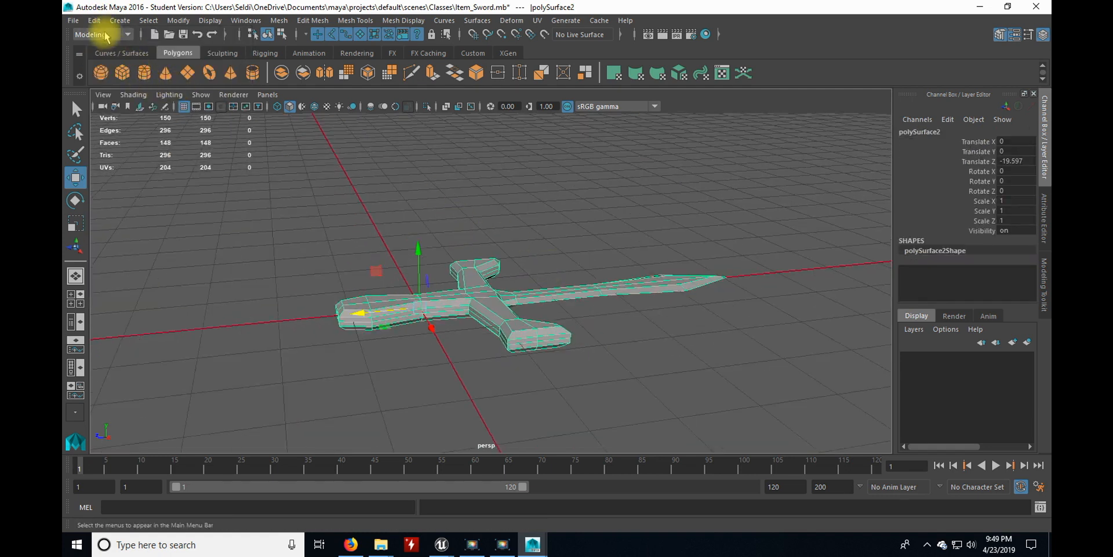
click(94, 21)
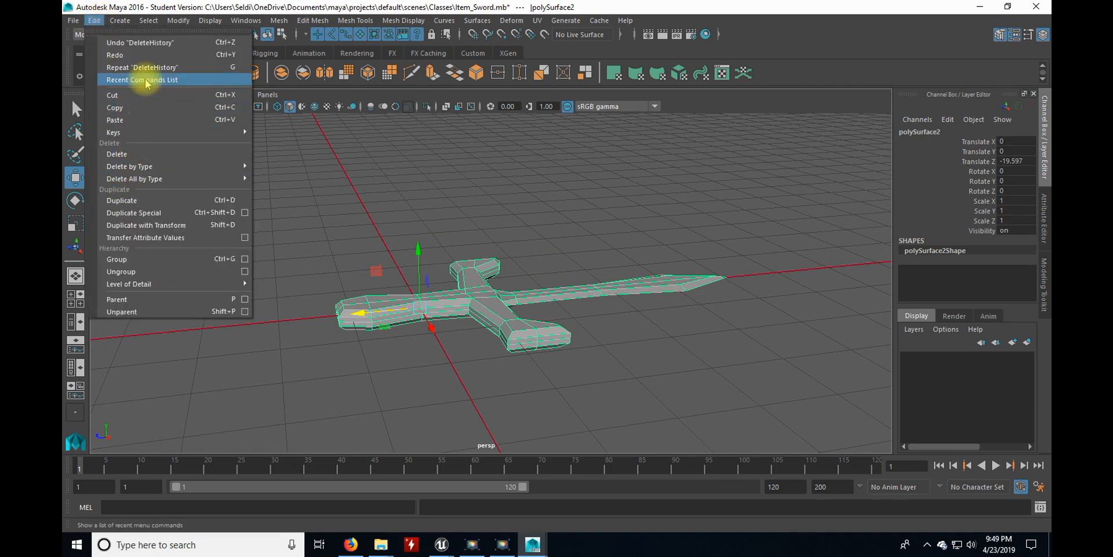
mouse_move(178, 20)
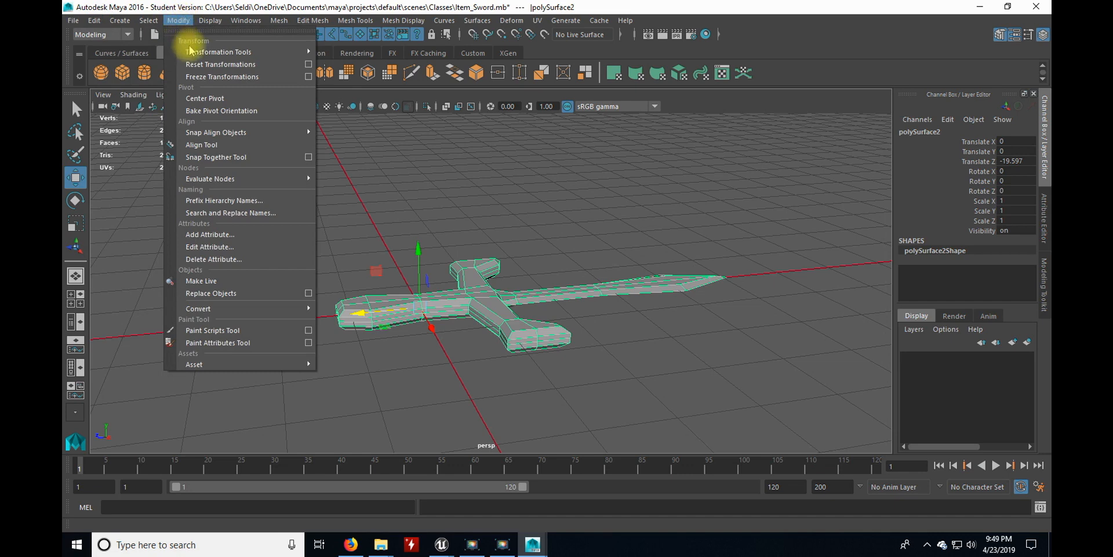
click(205, 76)
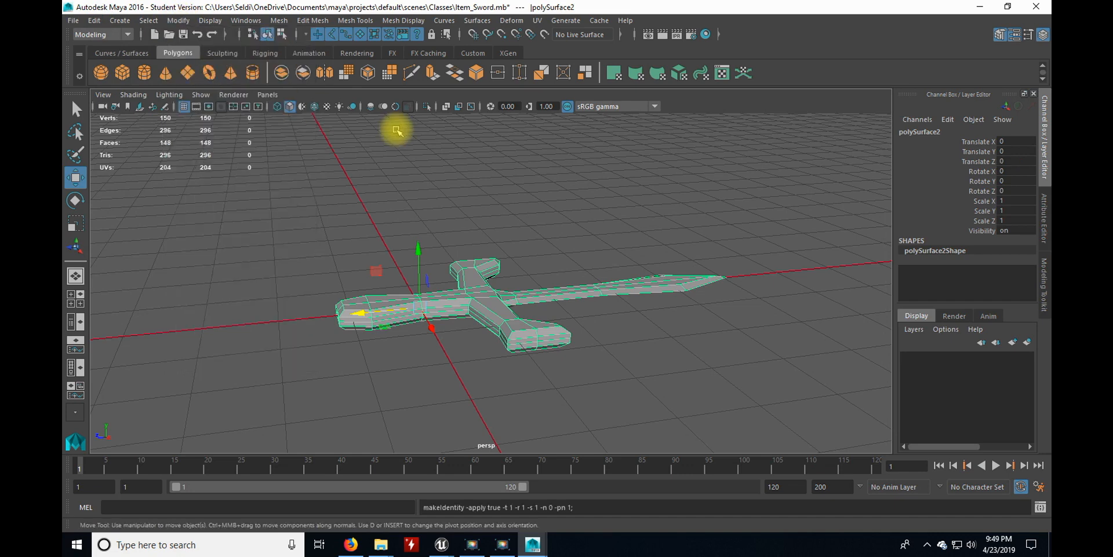
alt+drag(524, 207, 424, 221)
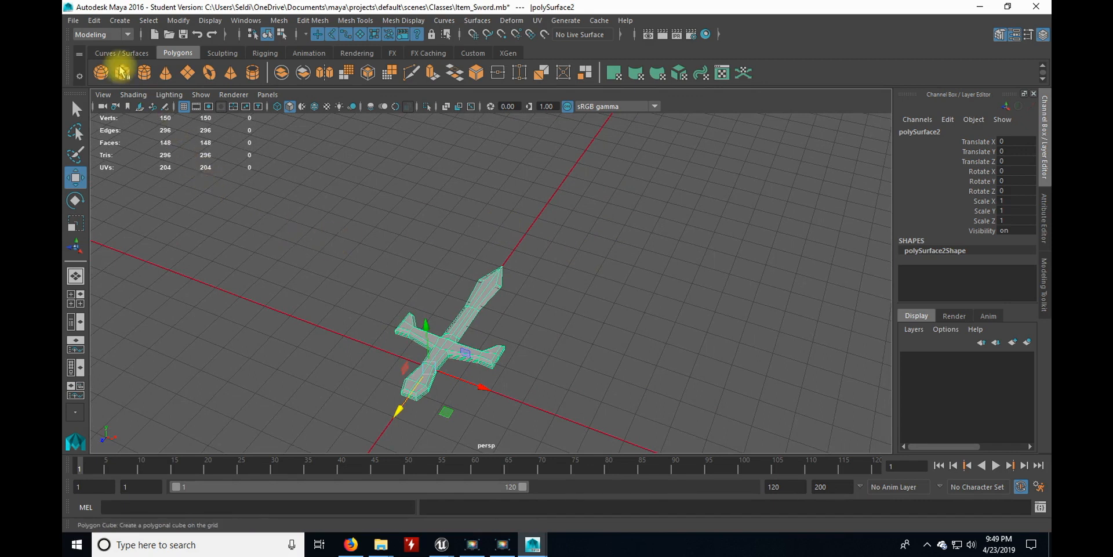
Save the sword scene, accept the student version notice, and return to the Move tool.
click(73, 22)
click(110, 70)
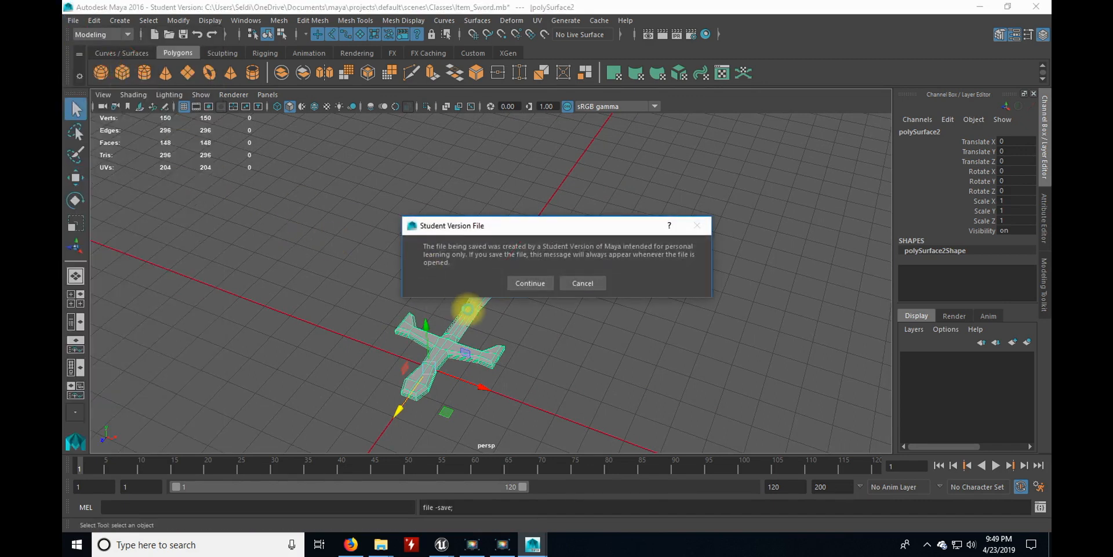
click(534, 283)
key(w)
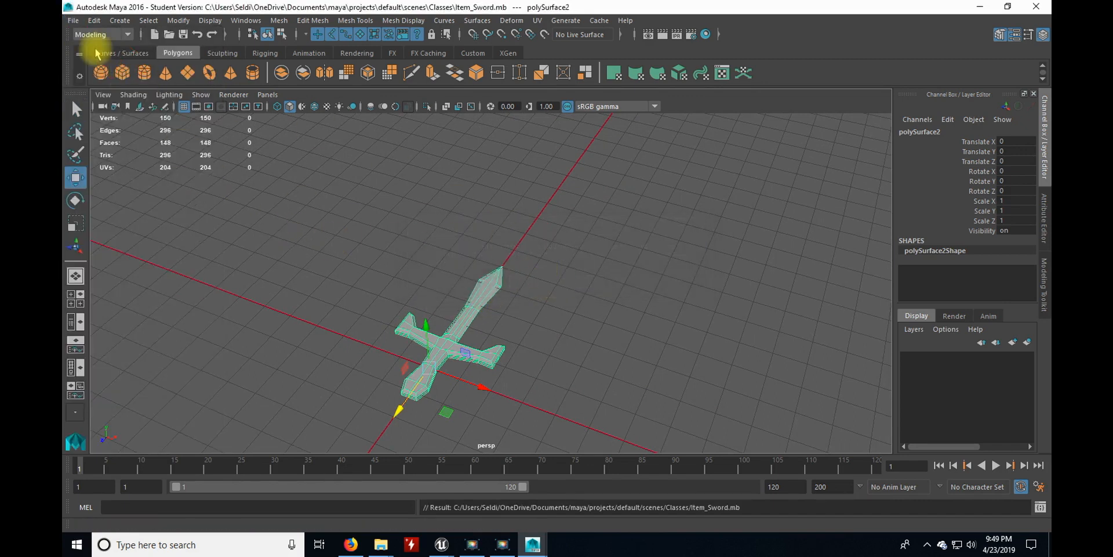
Export the selected sword as an FBX file named sm_sword to the Classes folder, reviewing the geometry options first.
click(73, 21)
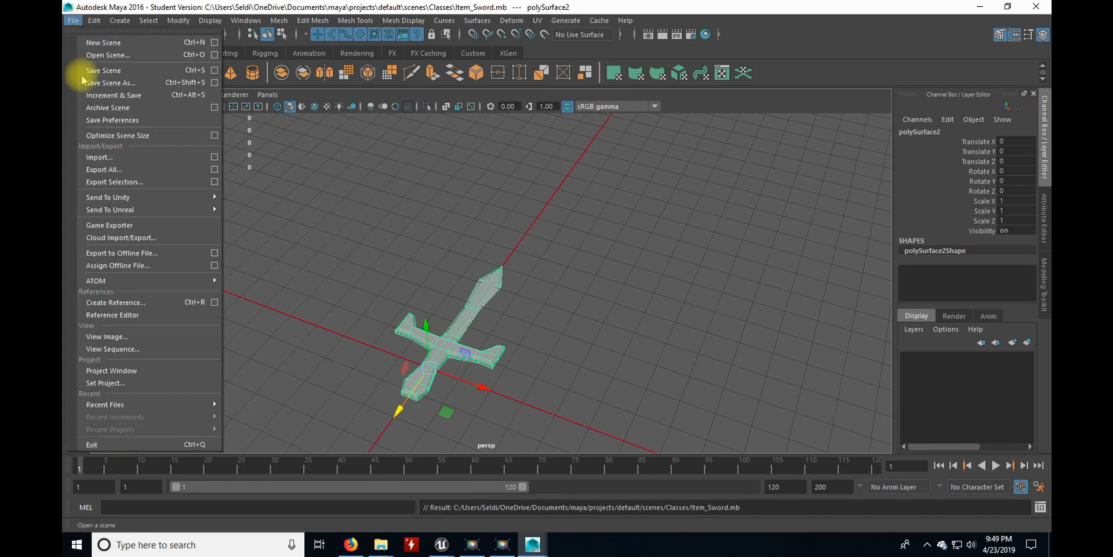
click(129, 184)
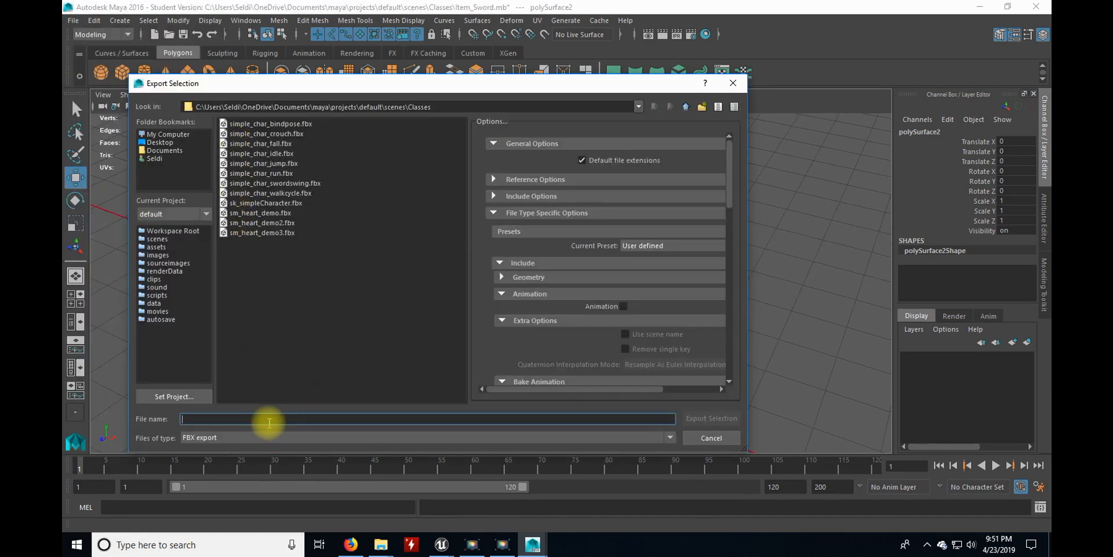
text(sm_)
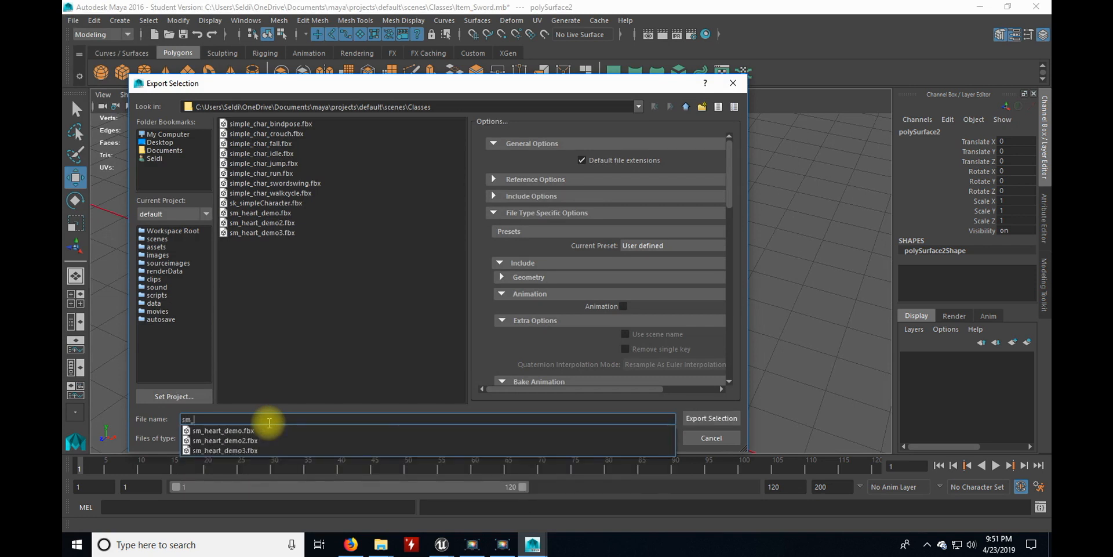
text(sword)
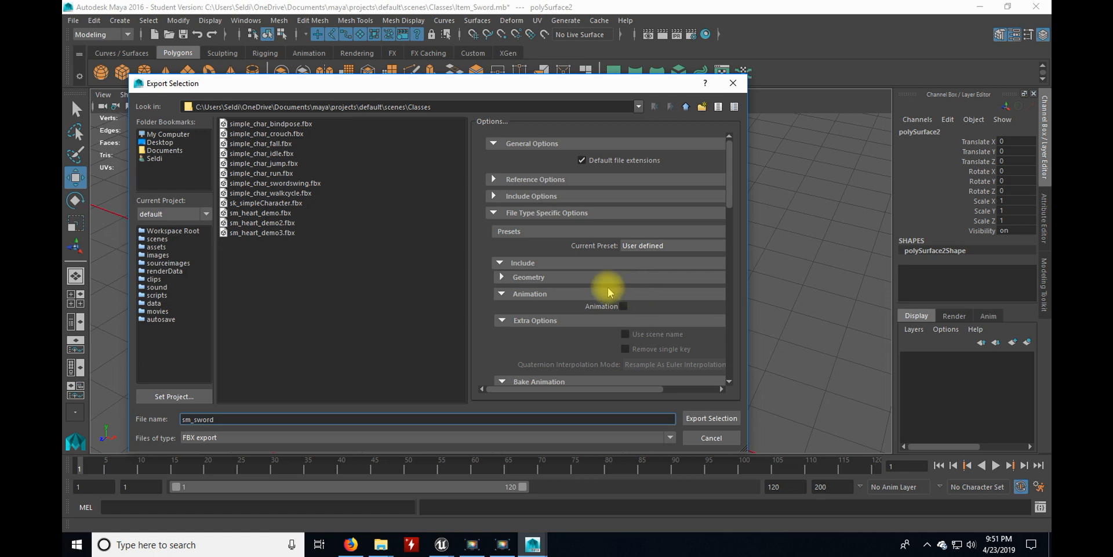
click(503, 278)
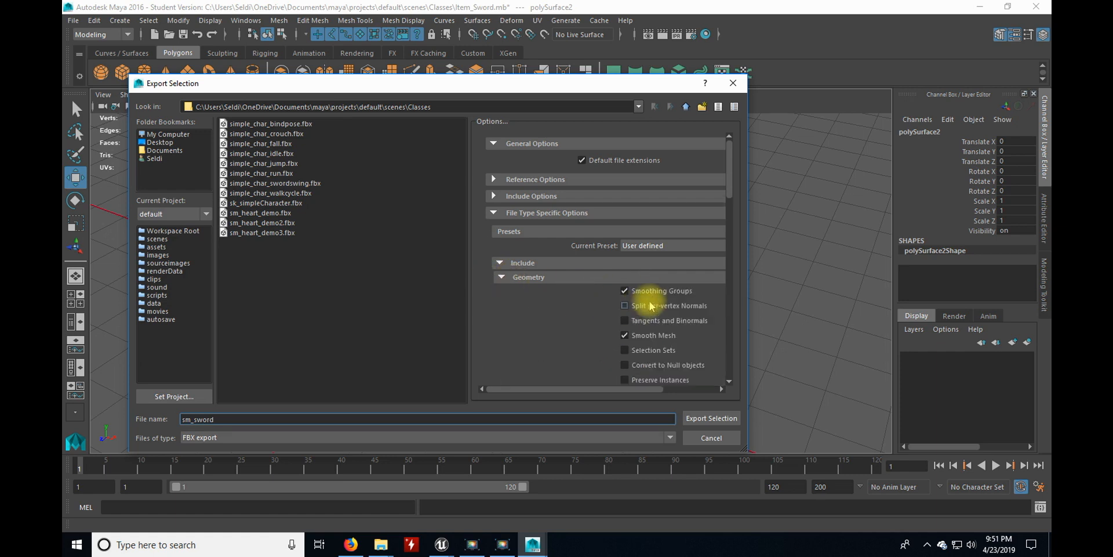
click(511, 276)
click(710, 418)
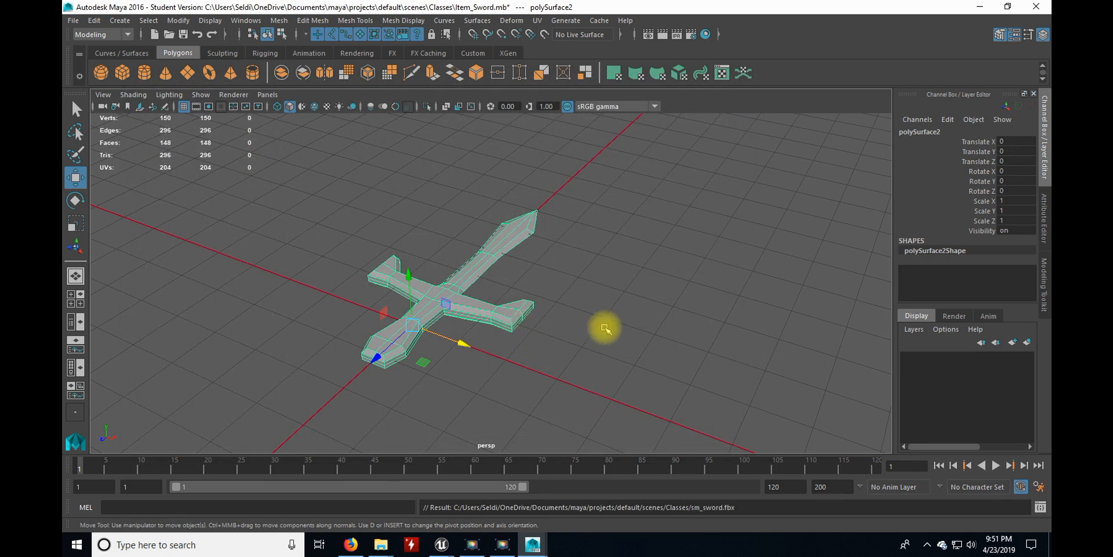
click(502, 547)
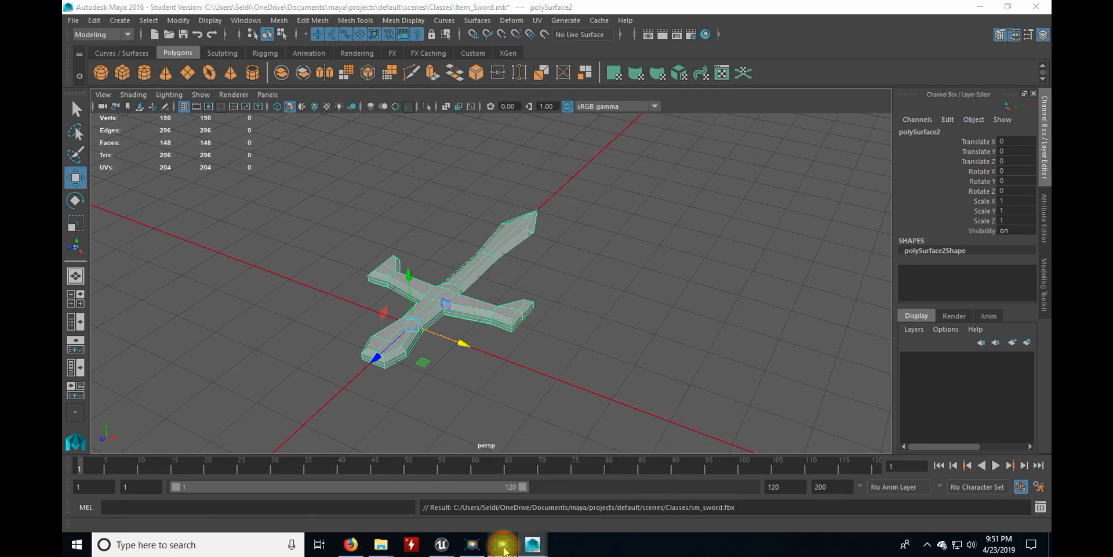
click(503, 547)
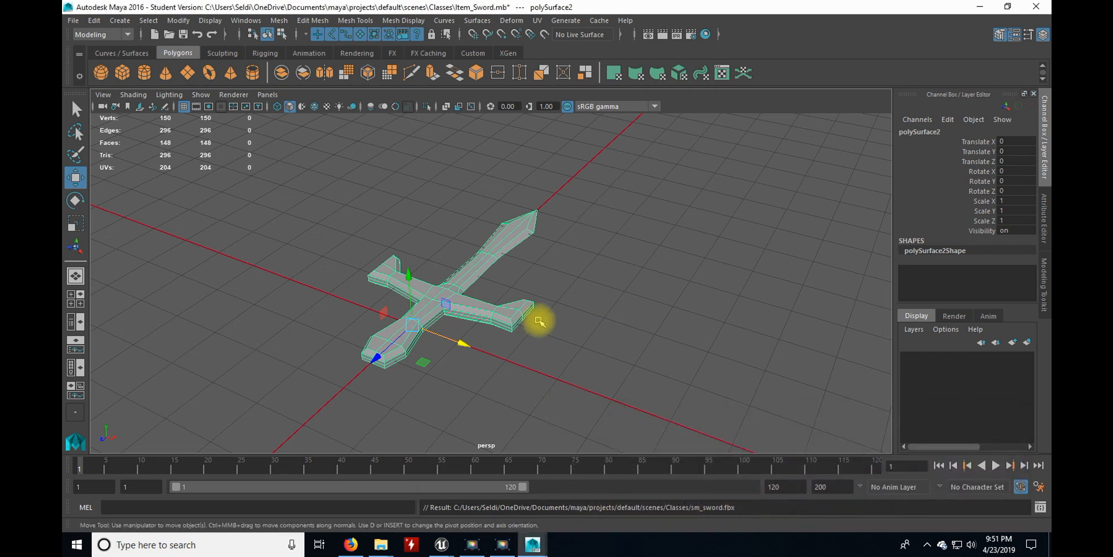